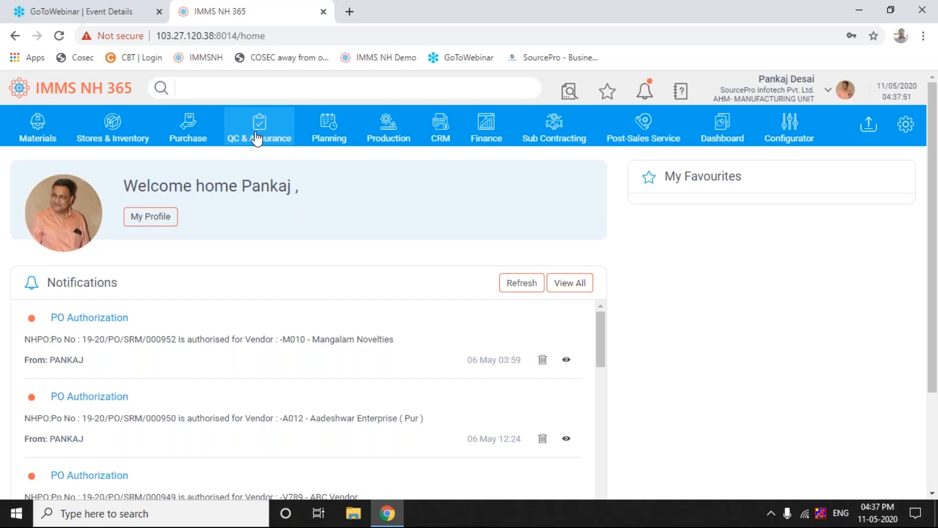
# - Open the QC Entry For GRN list under QC & Assurance and start adding a new entry
pyautogui.click(257, 138)
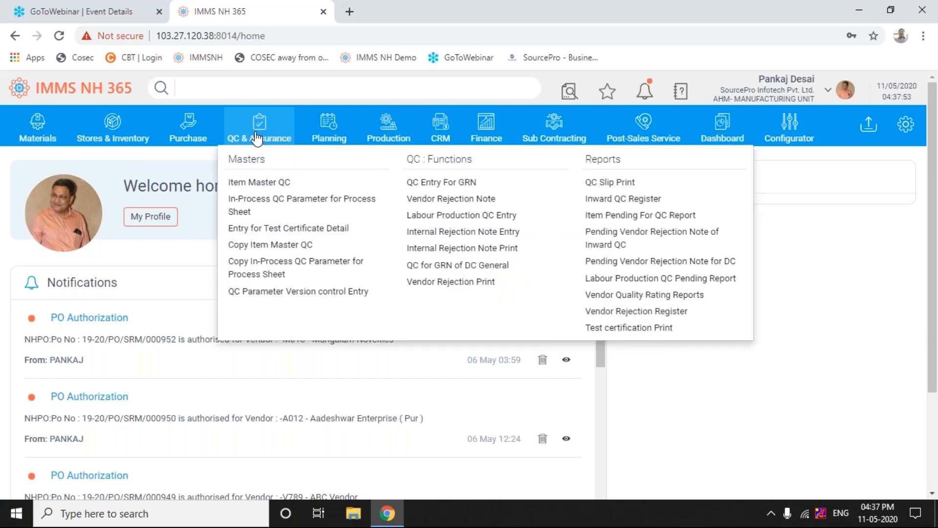
pyautogui.click(423, 187)
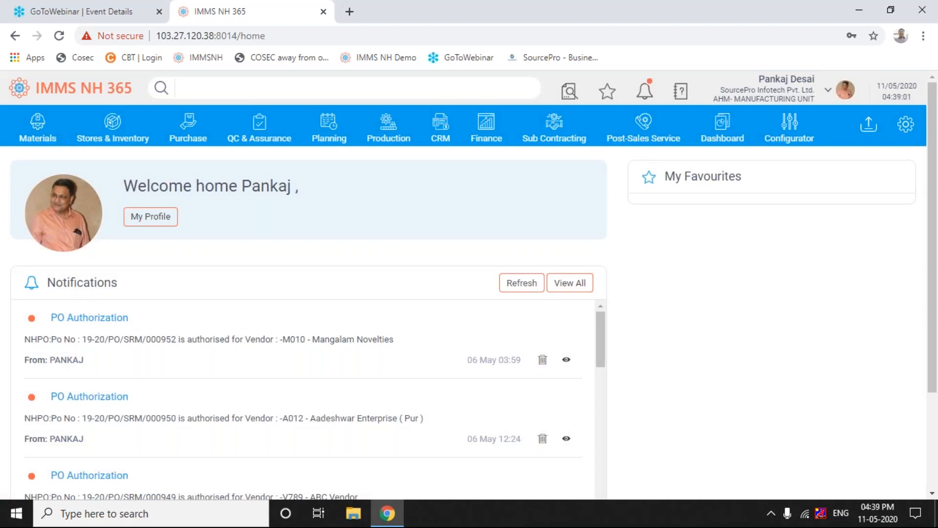
pyautogui.moveTo(259, 128)
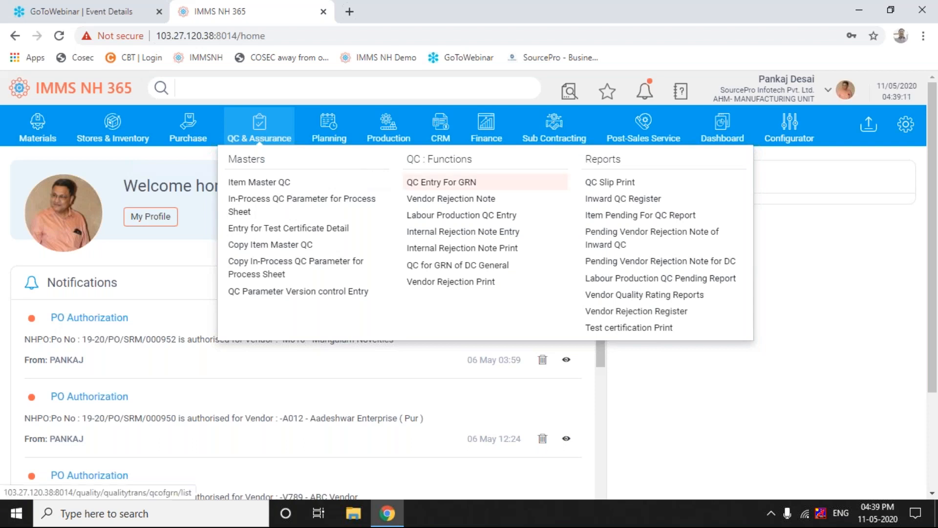
pyautogui.click(427, 184)
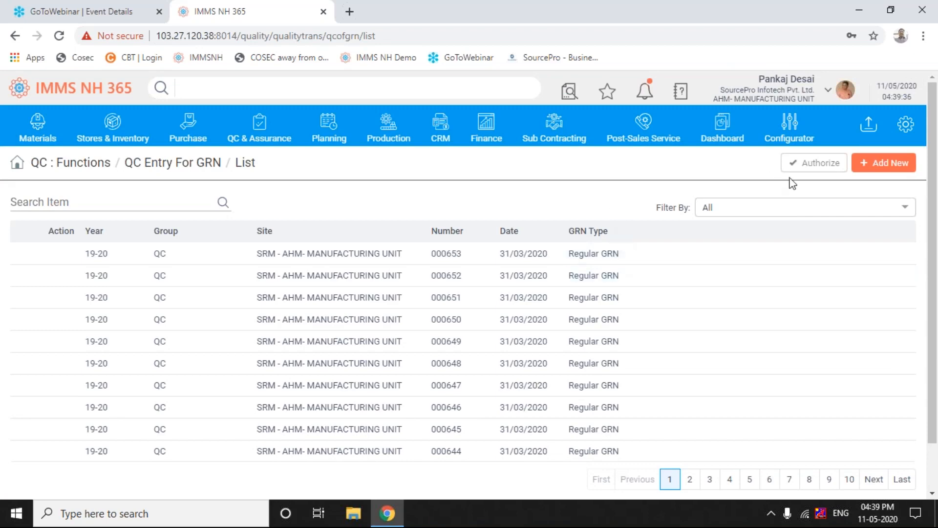
pyautogui.click(888, 163)
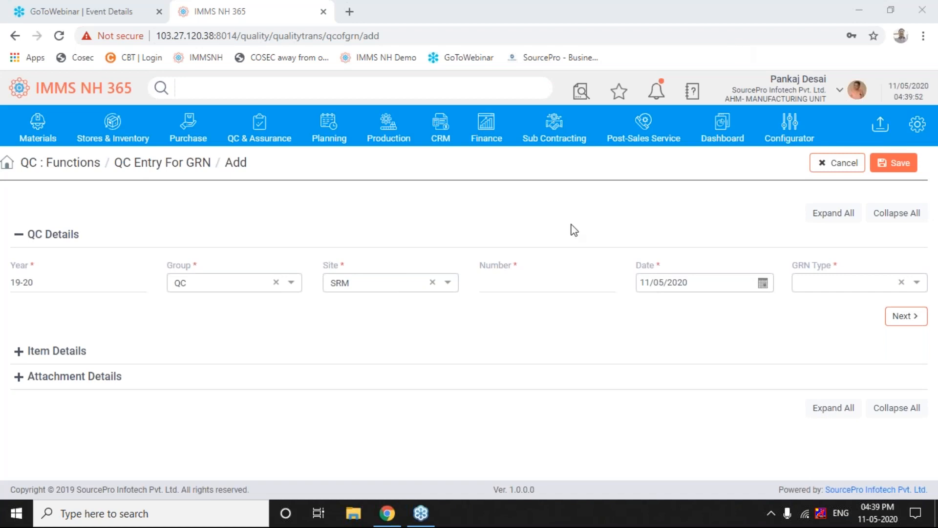
# - Set the date of the new QC entry to 31/03/2020
pyautogui.click(763, 285)
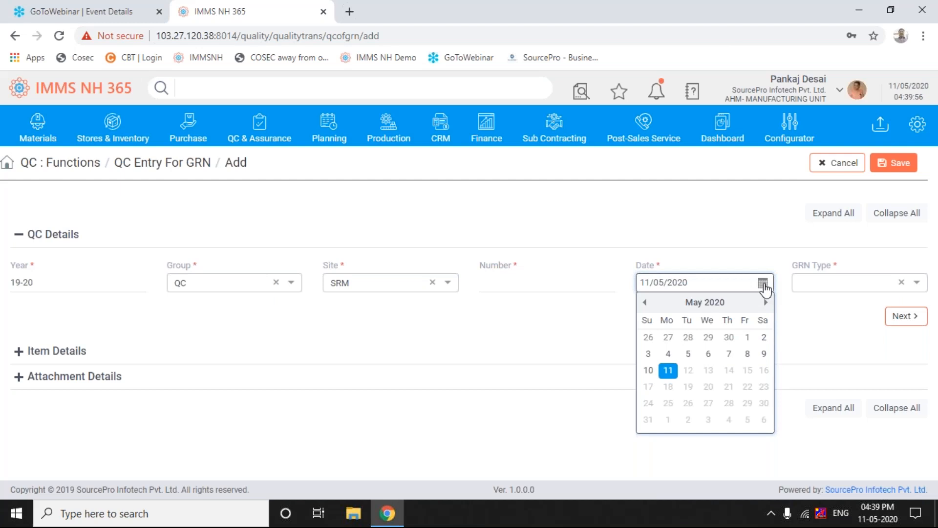
pyautogui.click(645, 302)
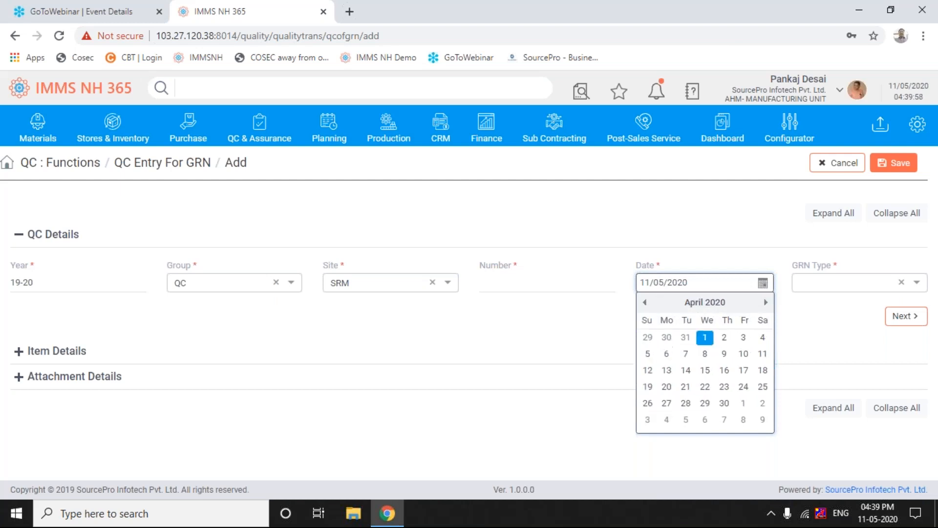
pyautogui.click(644, 302)
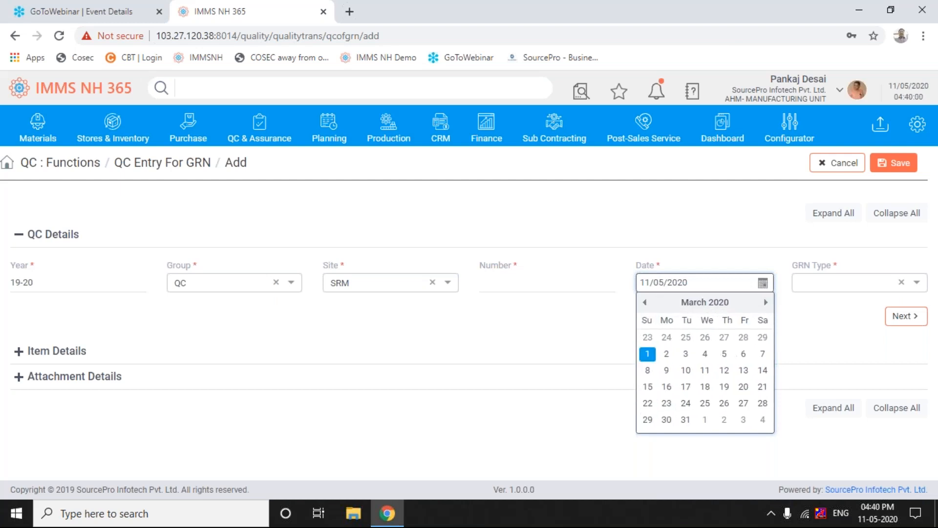
pyautogui.click(685, 419)
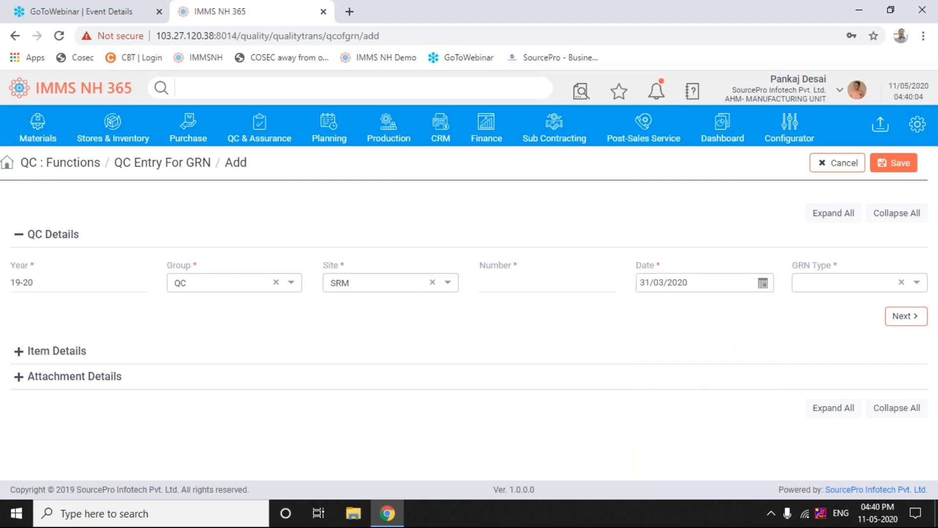
# - Set the GRN type to Regular GRN and continue to the item details
pyautogui.click(875, 283)
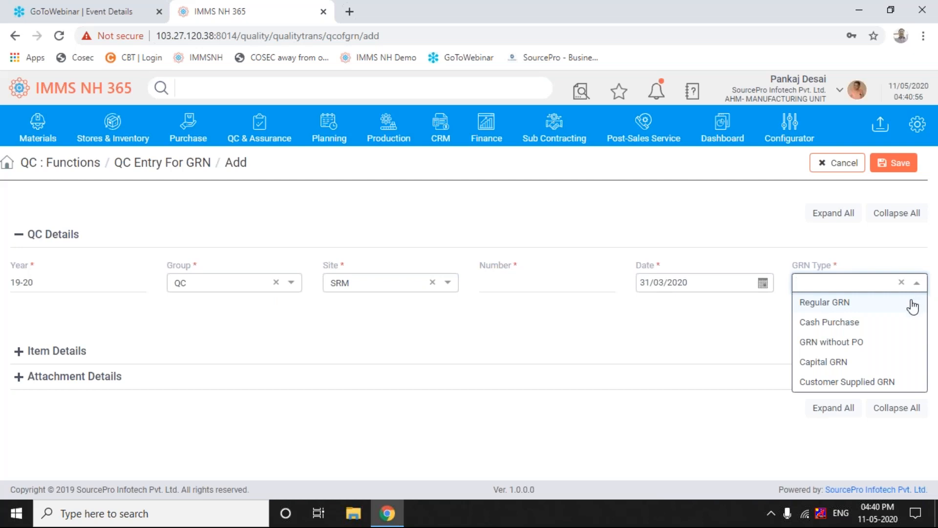
pyautogui.click(877, 304)
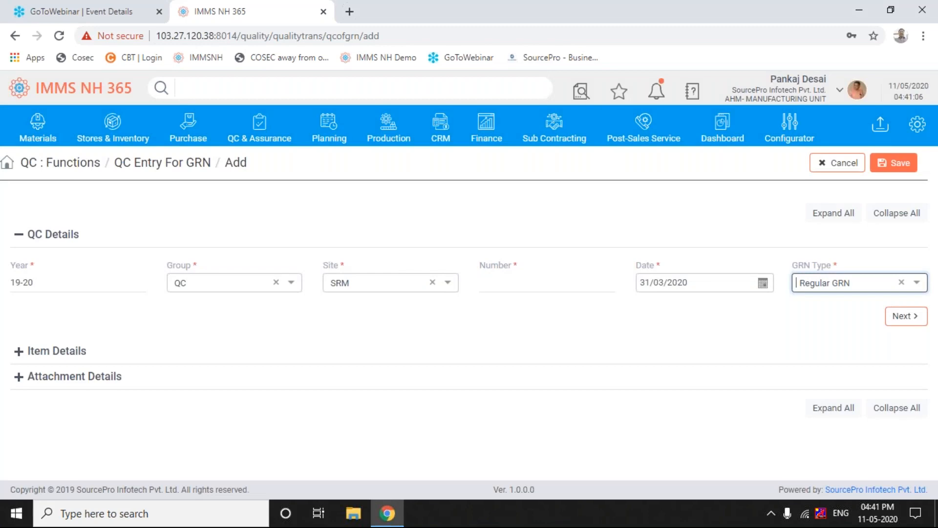
pyautogui.click(904, 316)
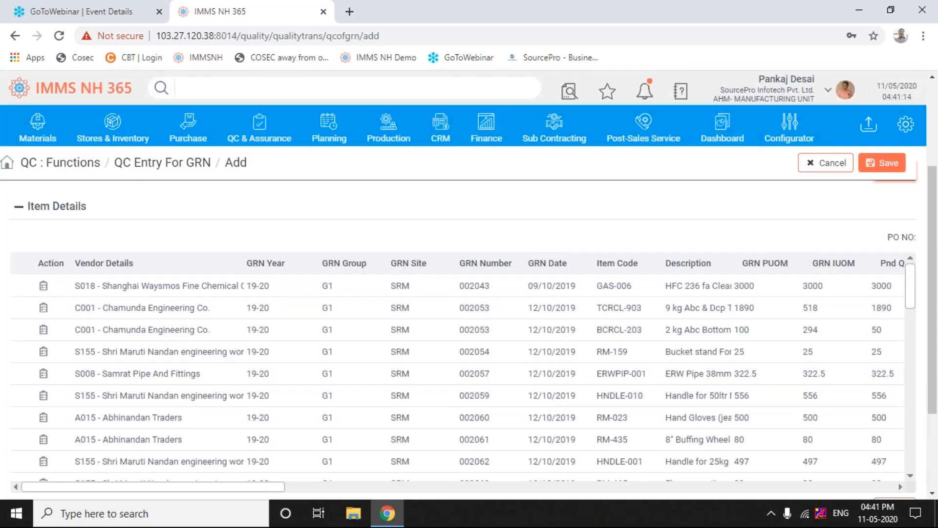
# - Sort the item details by GRN date with the newest entries first
pyautogui.click(553, 265)
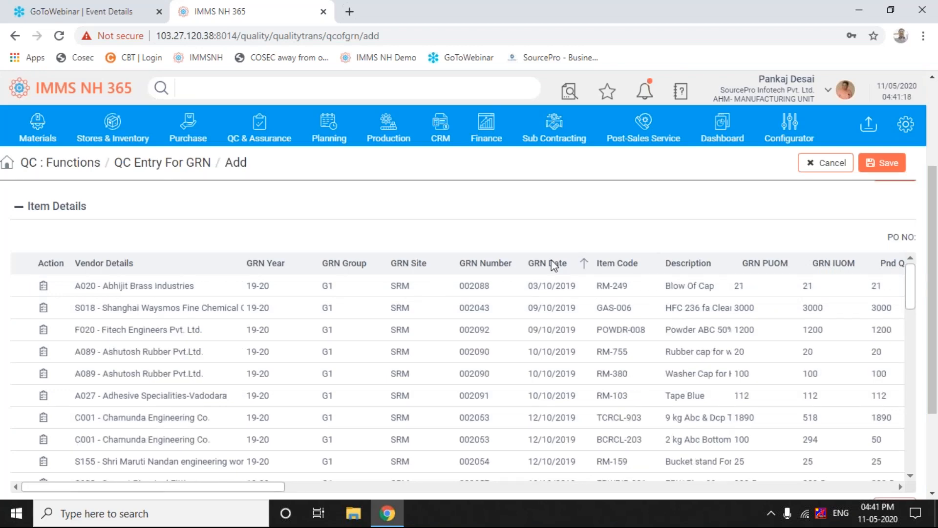
pyautogui.click(553, 265)
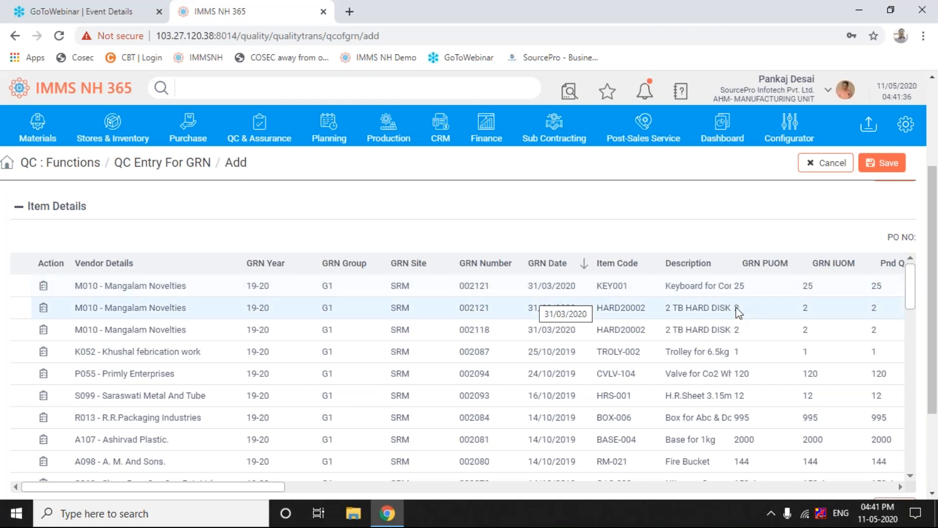
pyautogui.click(455, 470)
pyautogui.moveTo(236, 486); pyautogui.dragTo(299, 496)
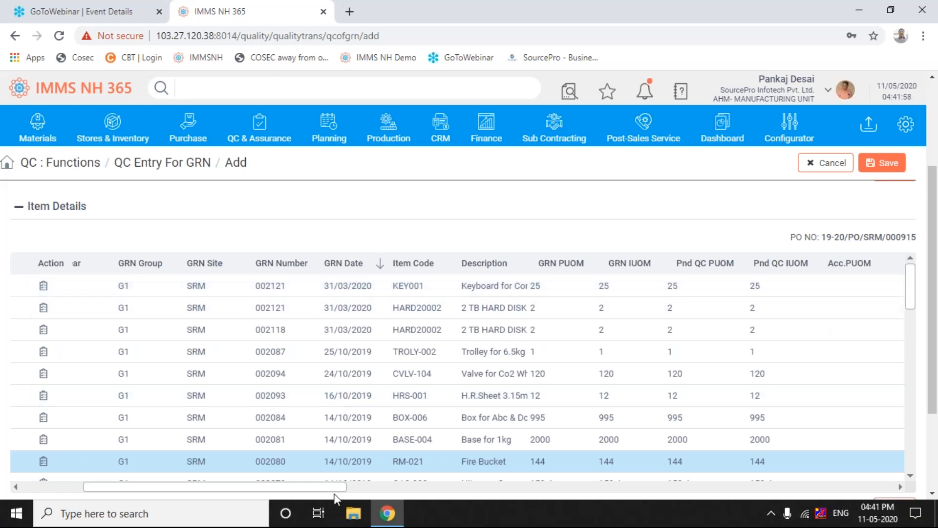
pyautogui.moveTo(345, 487); pyautogui.dragTo(397, 484)
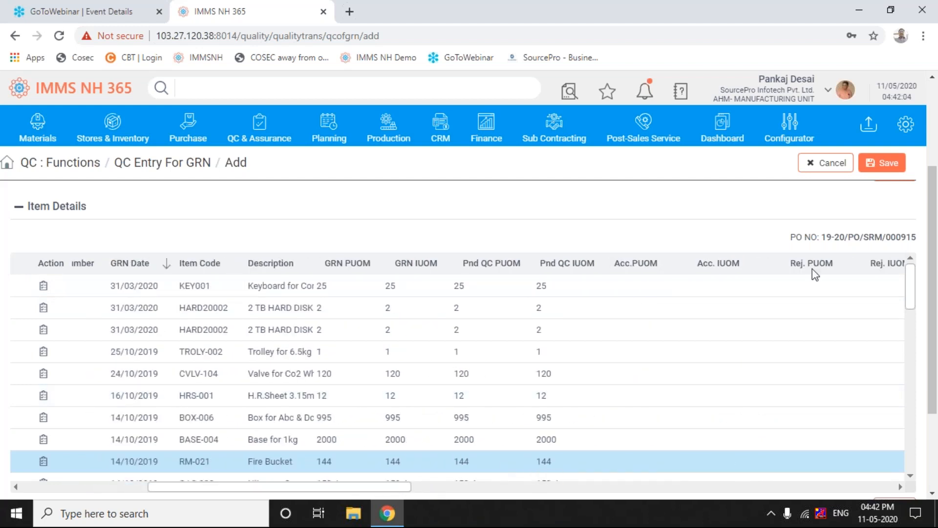
# - Set the accepted quantity (Acc.PUOM) of keyboard item KEY001 to 25
pyautogui.click(644, 288)
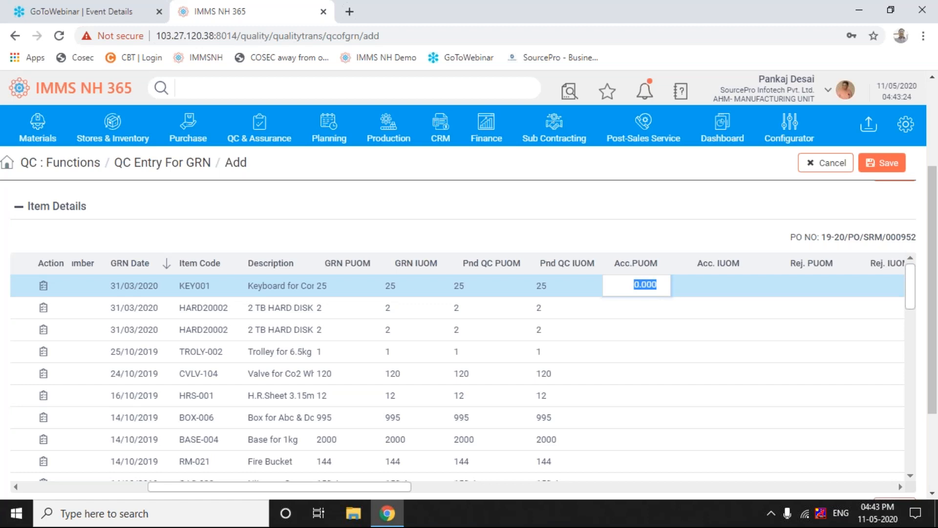
pyautogui.write('25')
pyautogui.press('Return')
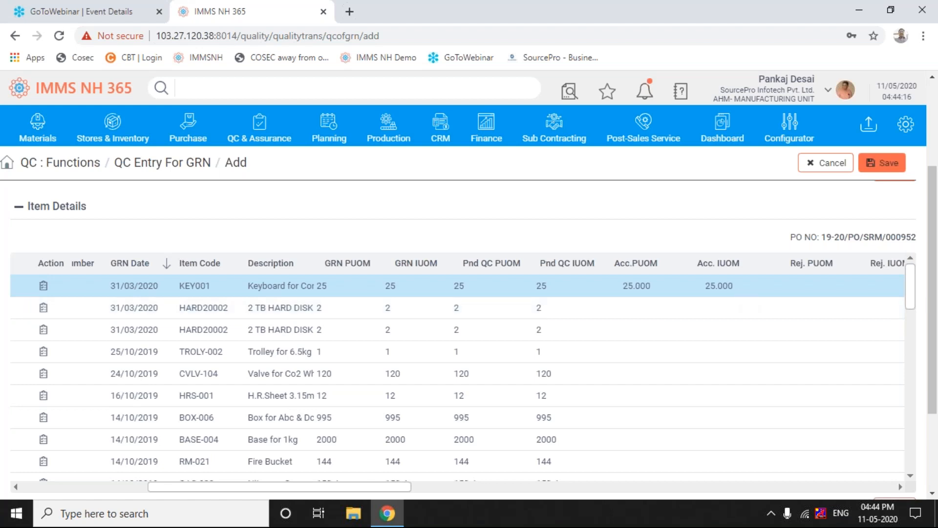
# - Set the accepted quantity (Acc.PUOM) of item KEY001 to 20 and its rejected quantity (Rej. PUOM) to 5
pyautogui.click(630, 285)
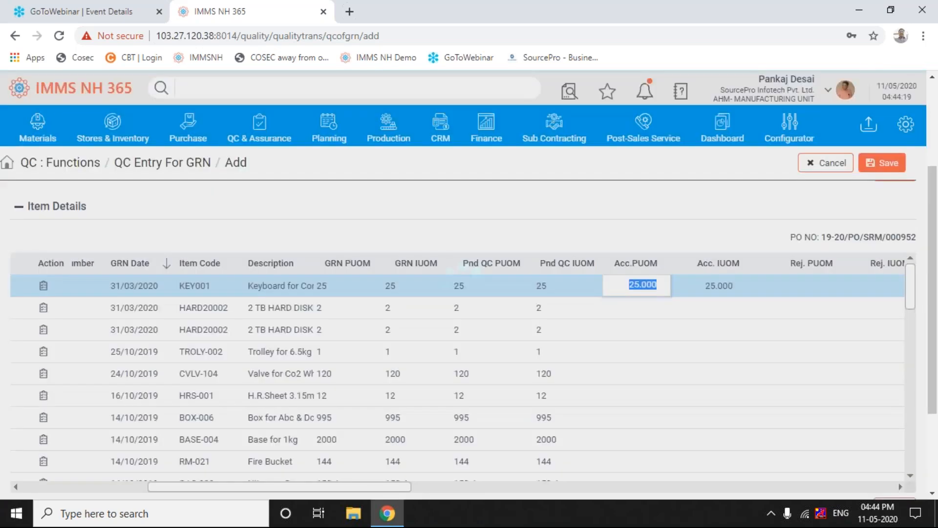
pyautogui.write('20')
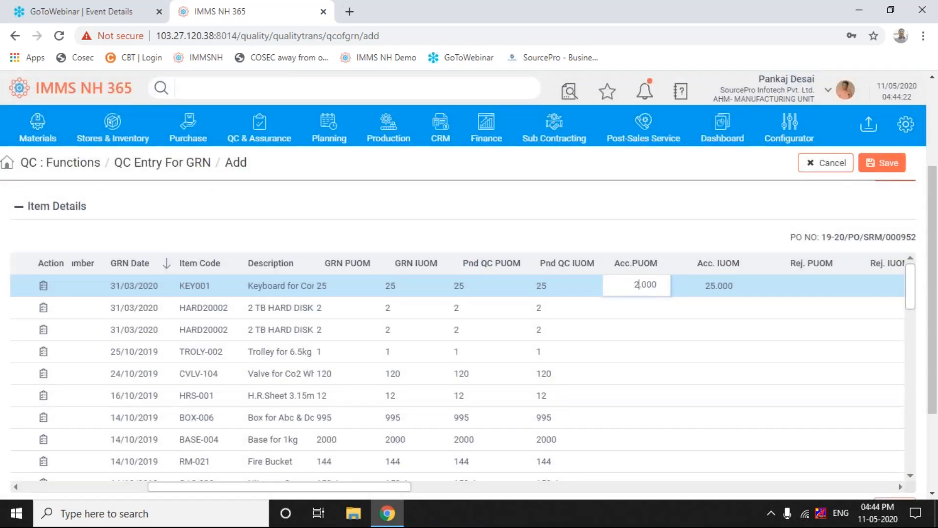
pyautogui.press('Return')
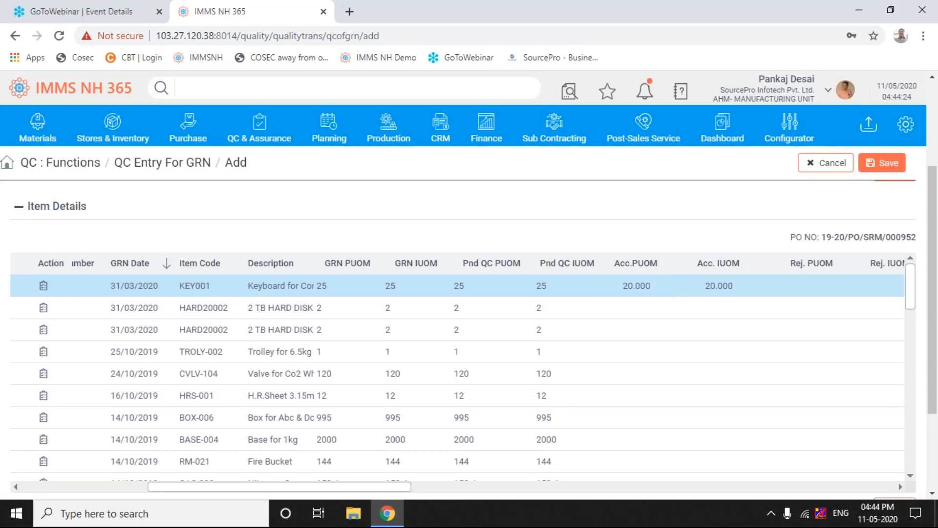
pyautogui.click(822, 288)
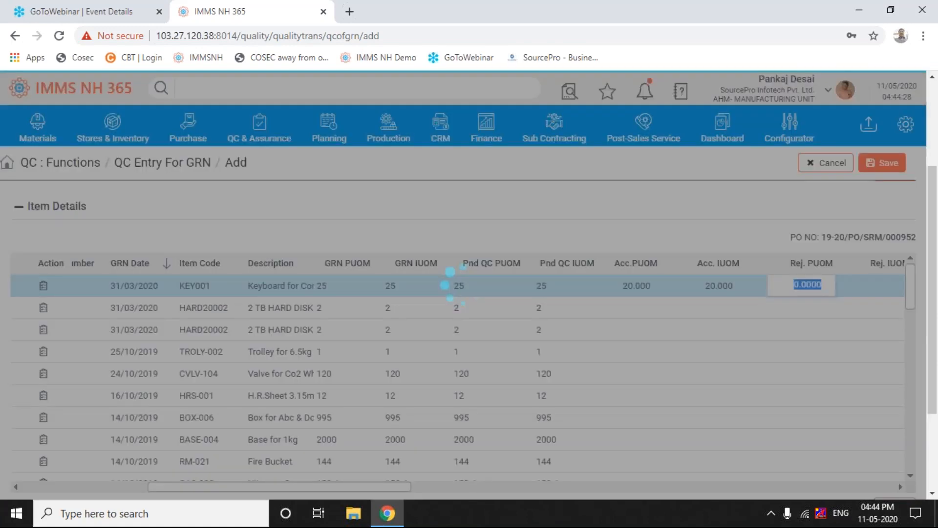
pyautogui.write('5')
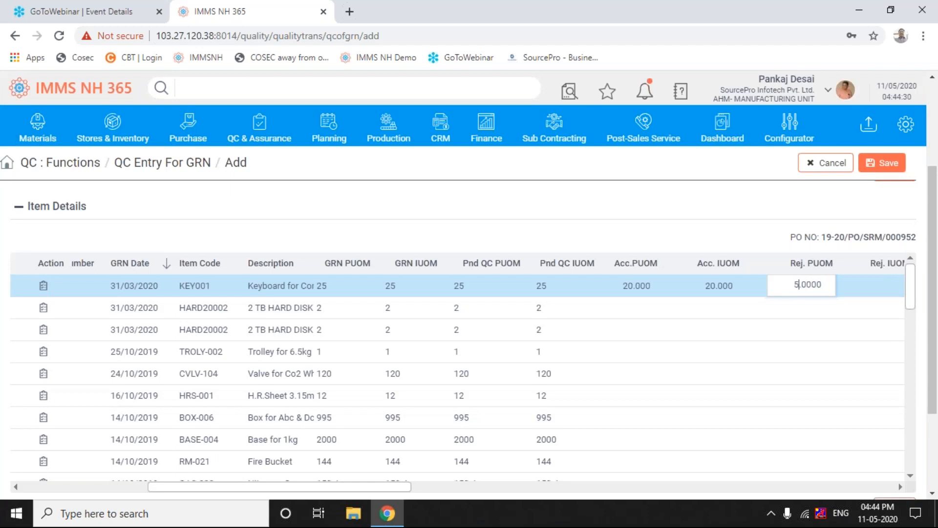
pyautogui.press('Return')
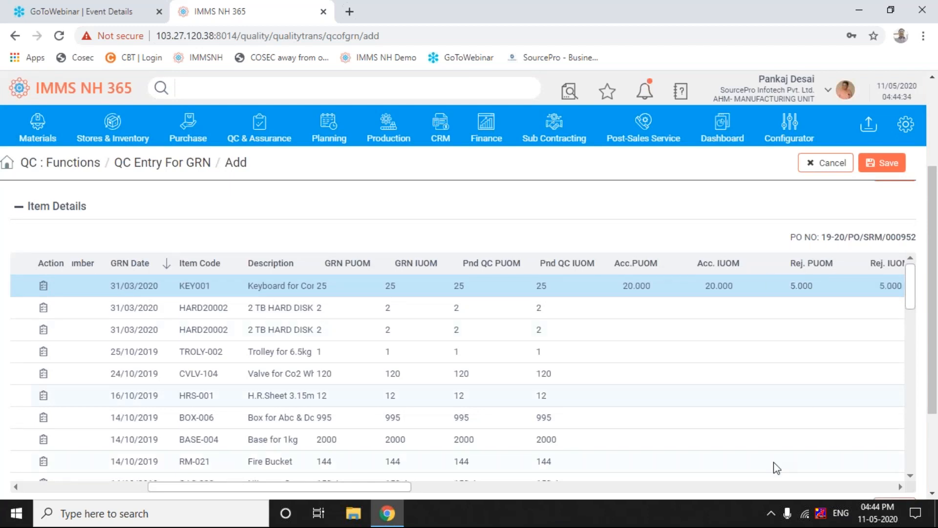
# - Assign the reason code 02 - Wrong Unit to the rejected quantity of item KEY001
pyautogui.hscroll(5, 627, 490)
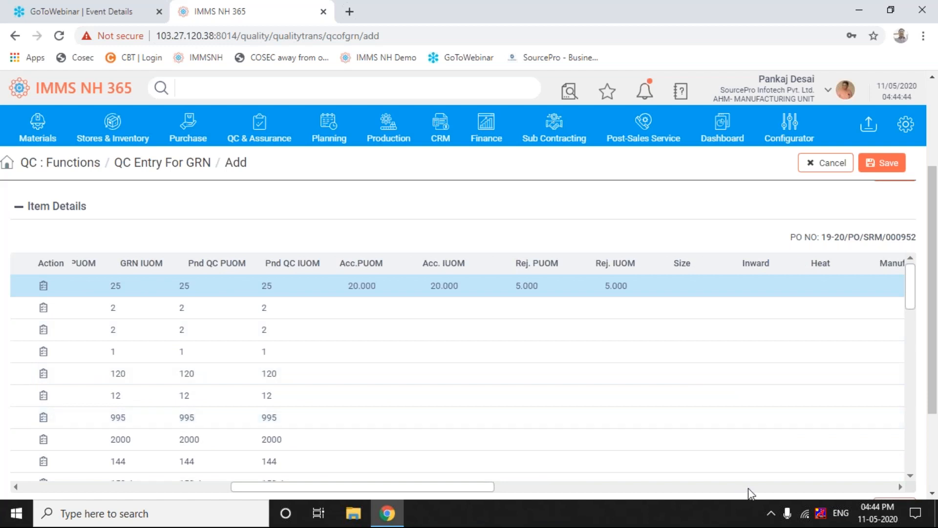
pyautogui.hscroll(1, 747, 493)
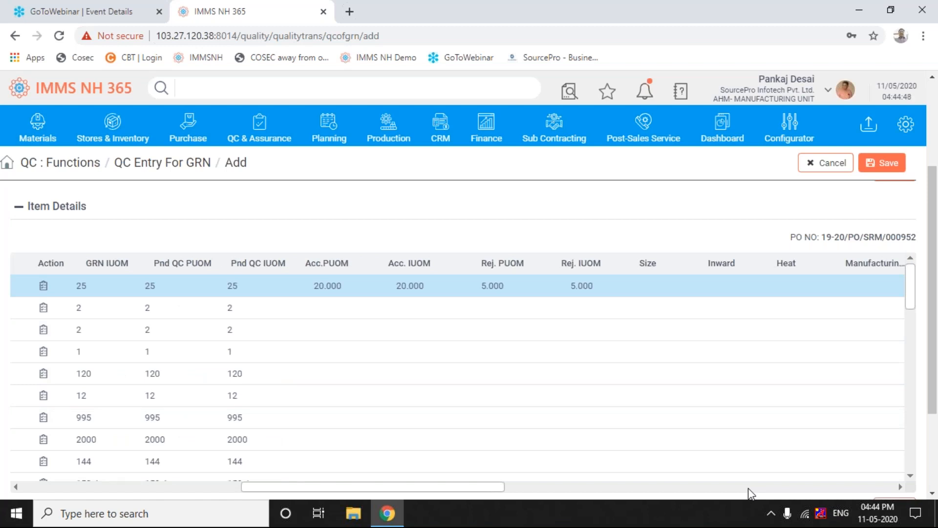
pyautogui.hscroll(1, 751, 493)
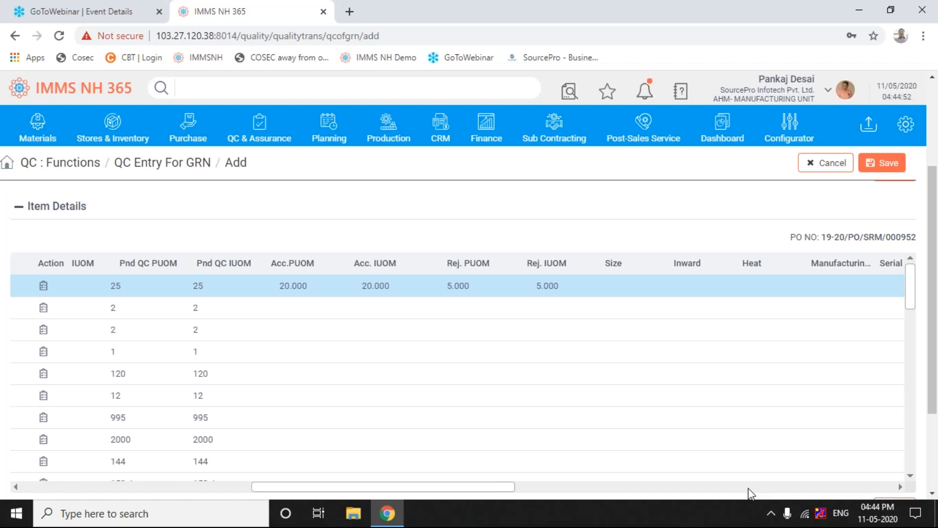
pyautogui.hscroll(5, 751, 494)
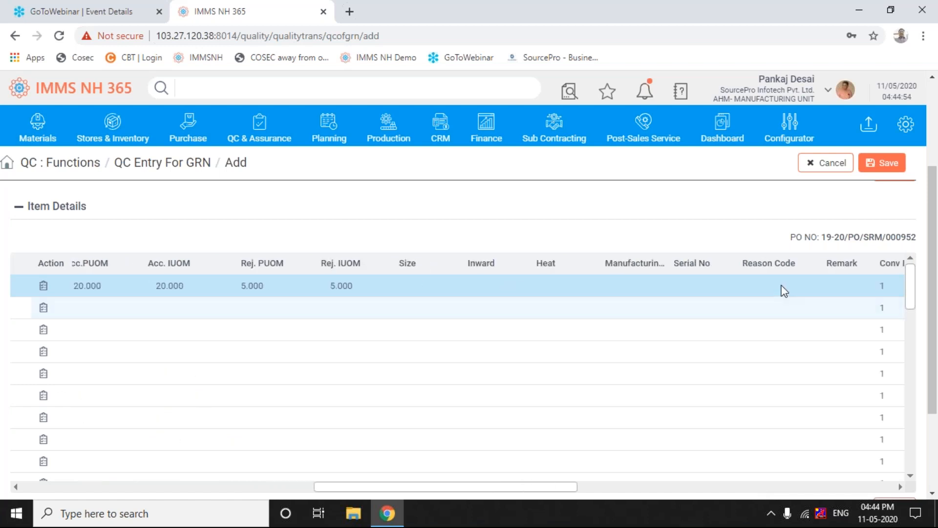
pyautogui.click(773, 287)
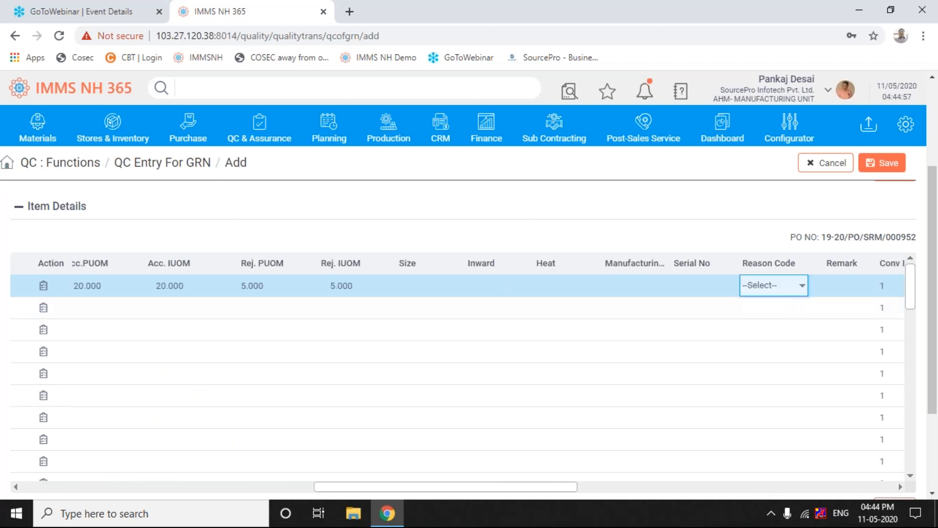
pyautogui.click(803, 292)
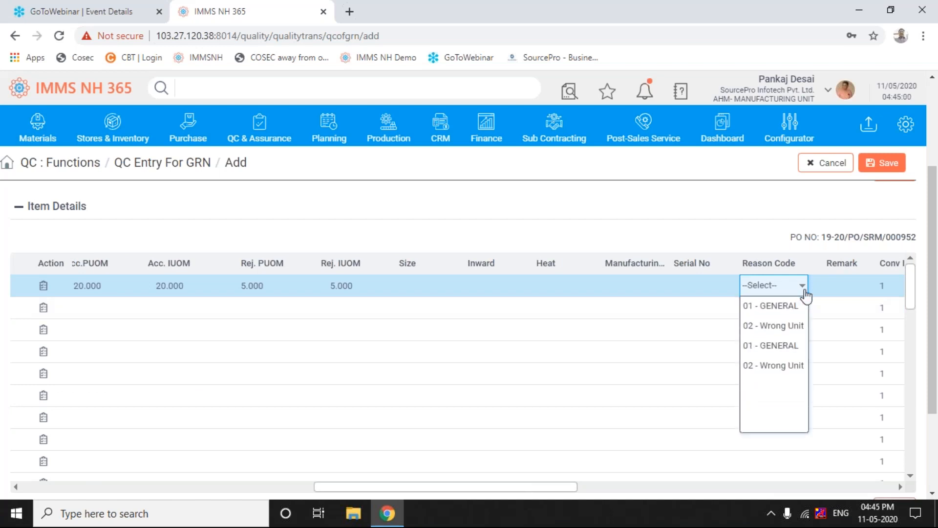
pyautogui.click(796, 326)
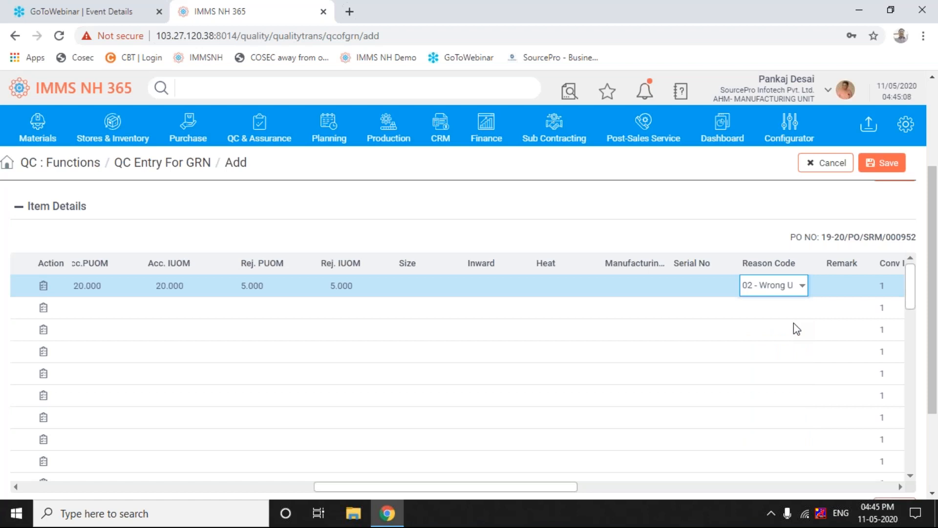
pyautogui.press('Return')
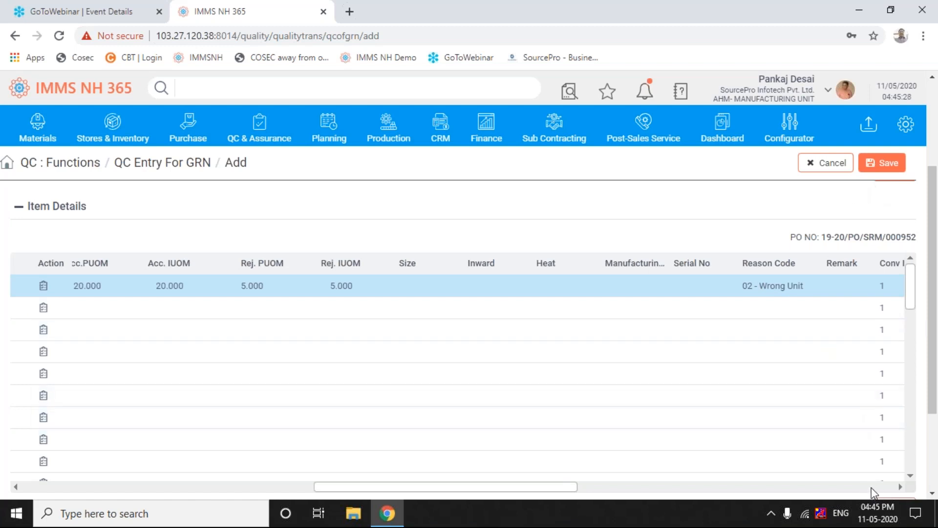
# - Enter "Rejection" as the remark for item KEY001
pyautogui.hscroll(1, 871, 488)
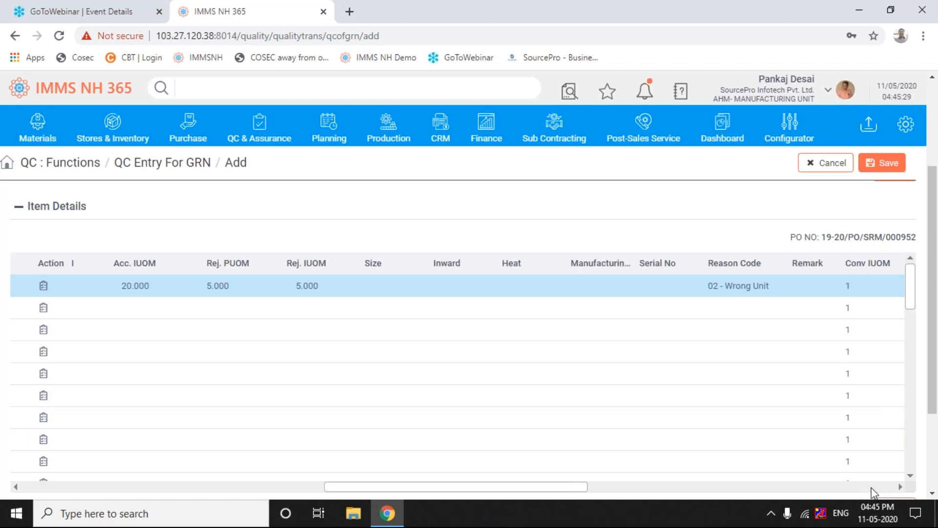
pyautogui.click(815, 287)
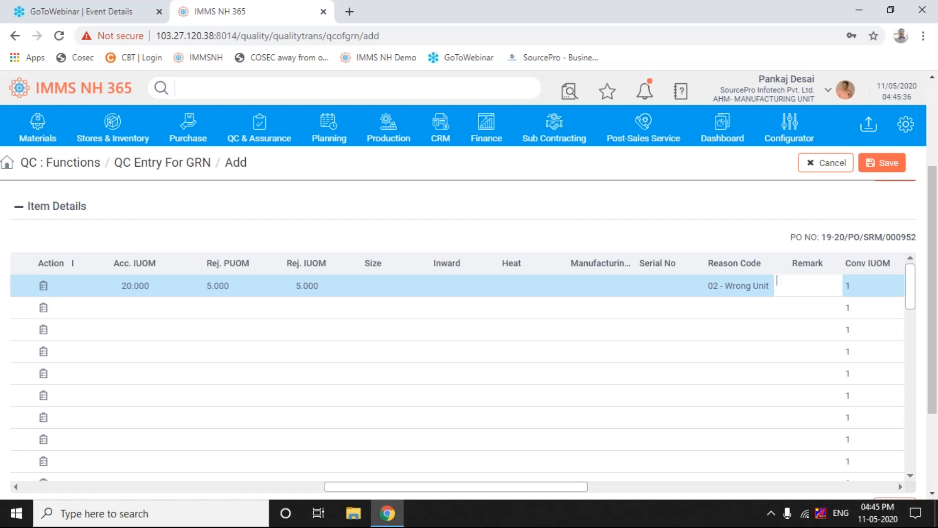
pyautogui.write('Rejection')
pyautogui.press('Return')
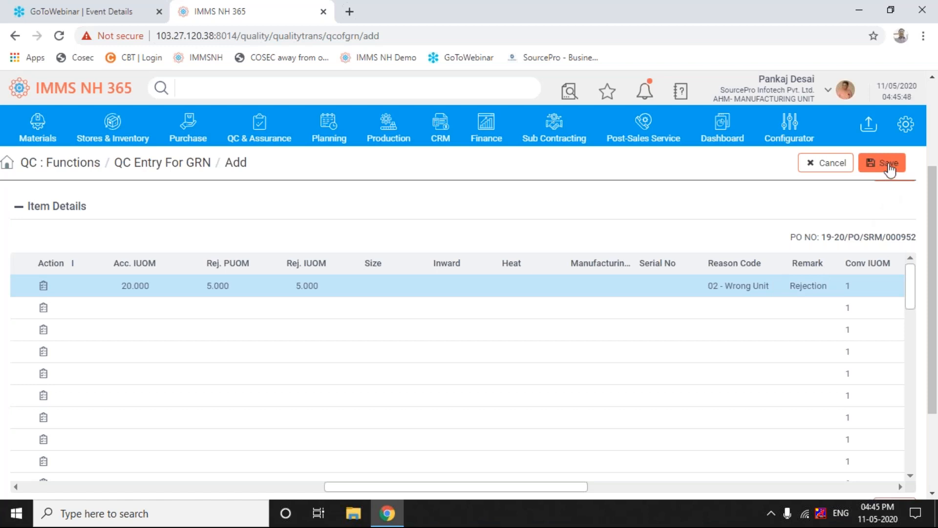
# - Save the QC entry and open the Kardex(Stock Ledger) Print With Value report
pyautogui.click(888, 164)
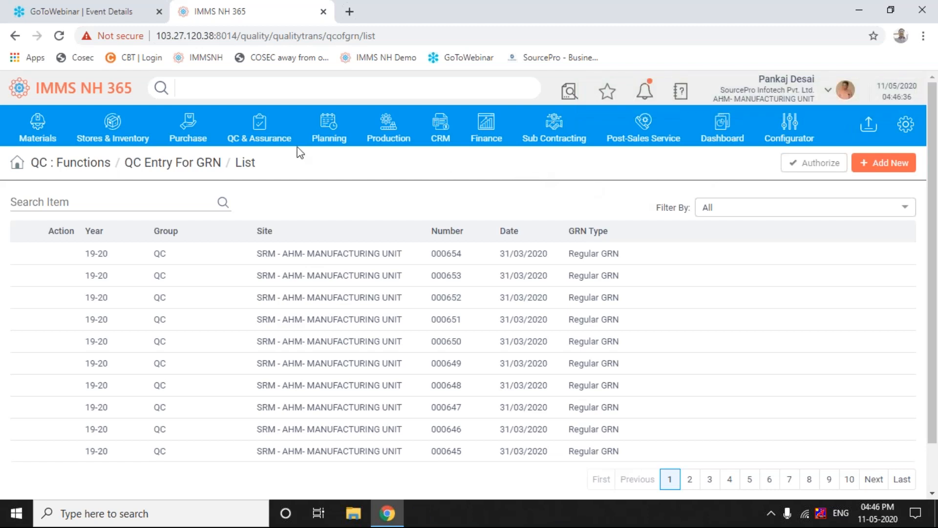
pyautogui.click(109, 131)
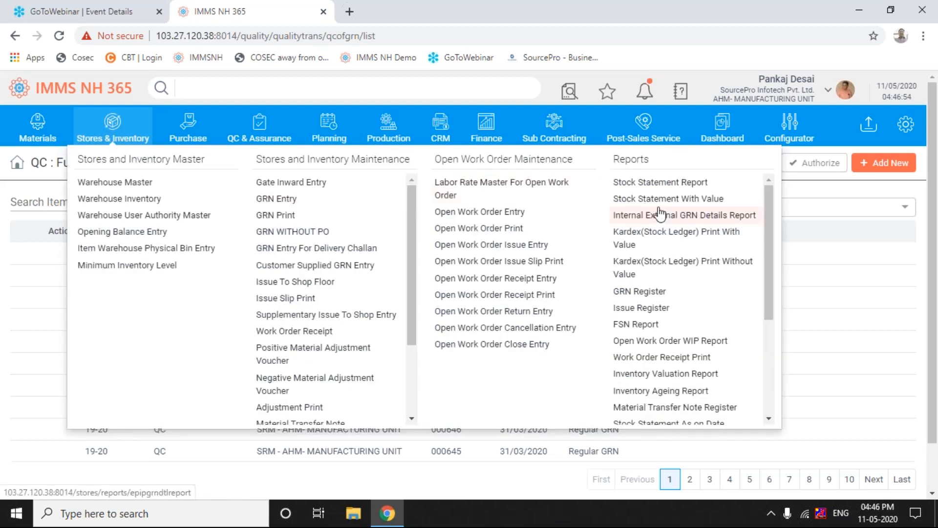
pyautogui.click(667, 237)
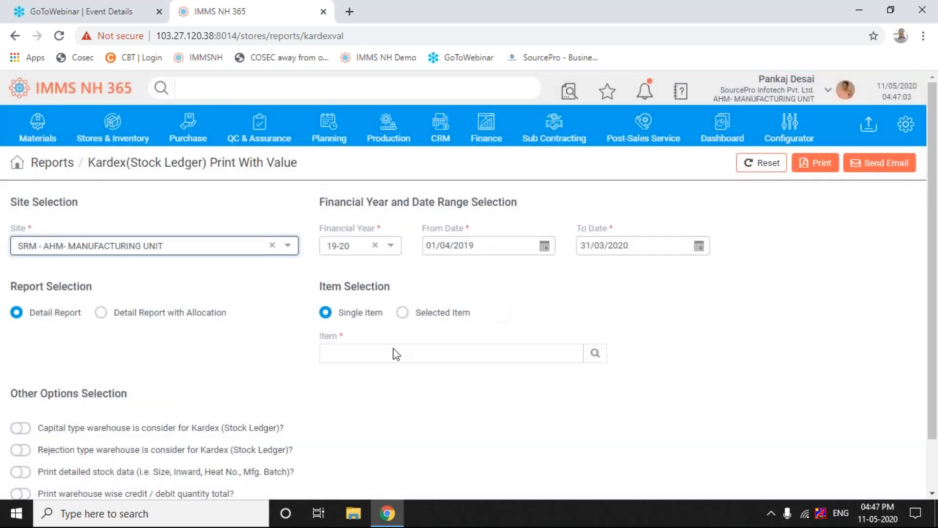
# - Generate the printable Kardex detail report for single item KEY001 - Keyboard for Computer, with rejection type warehouses considered
pyautogui.click(594, 352)
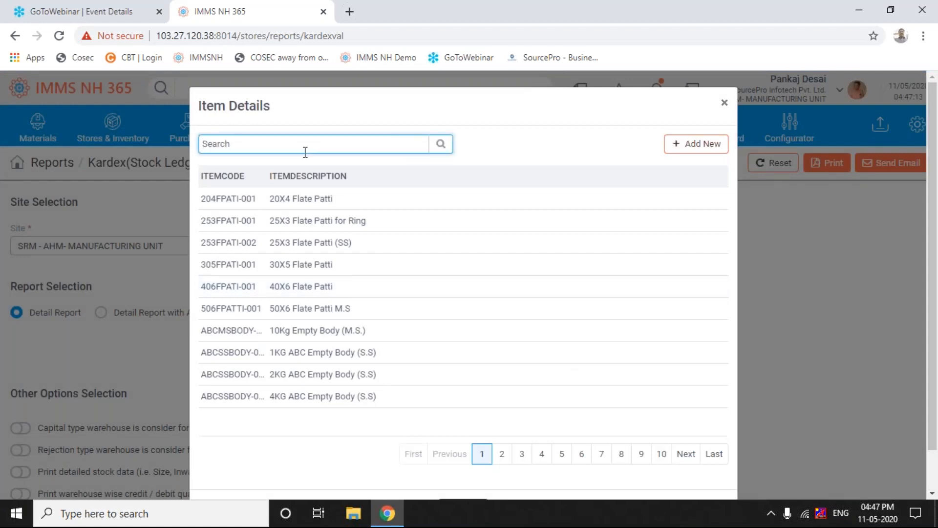
pyautogui.write('key001')
pyautogui.press('Return')
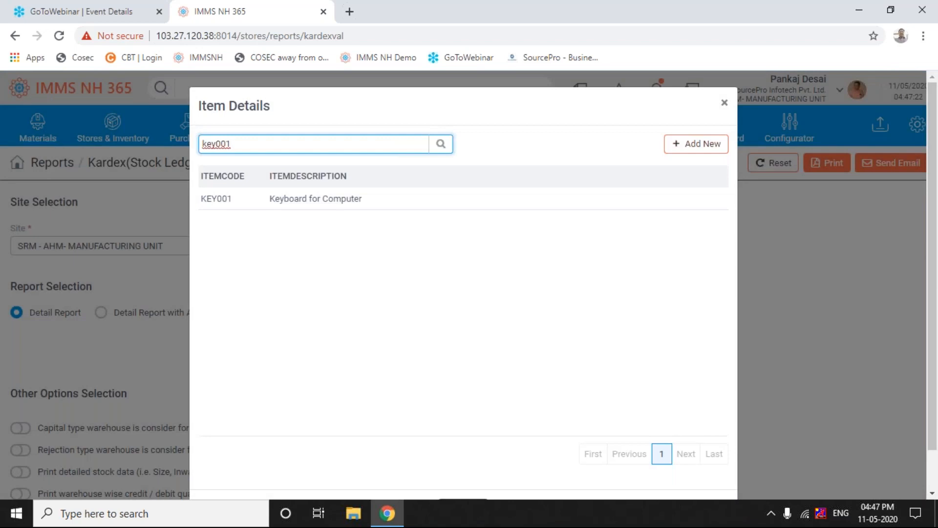
pyautogui.click(221, 204)
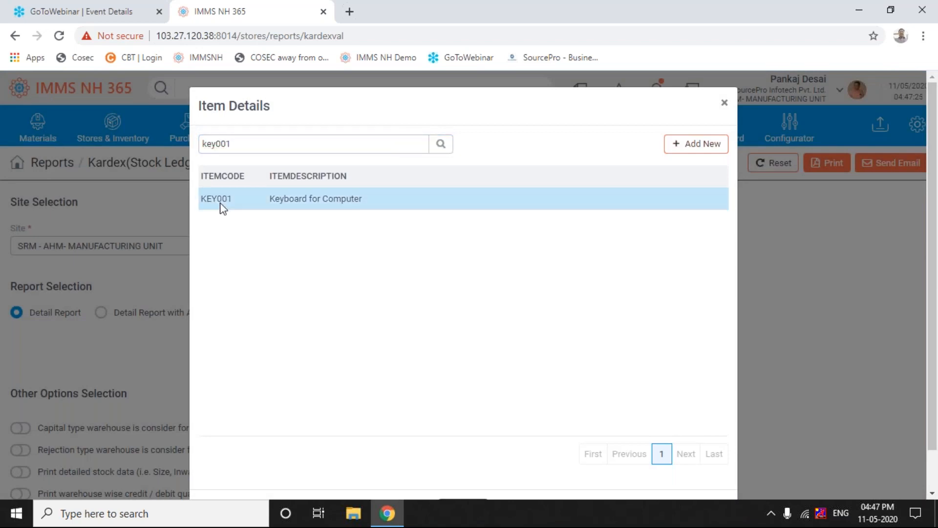
pyautogui.doubleClick(221, 204)
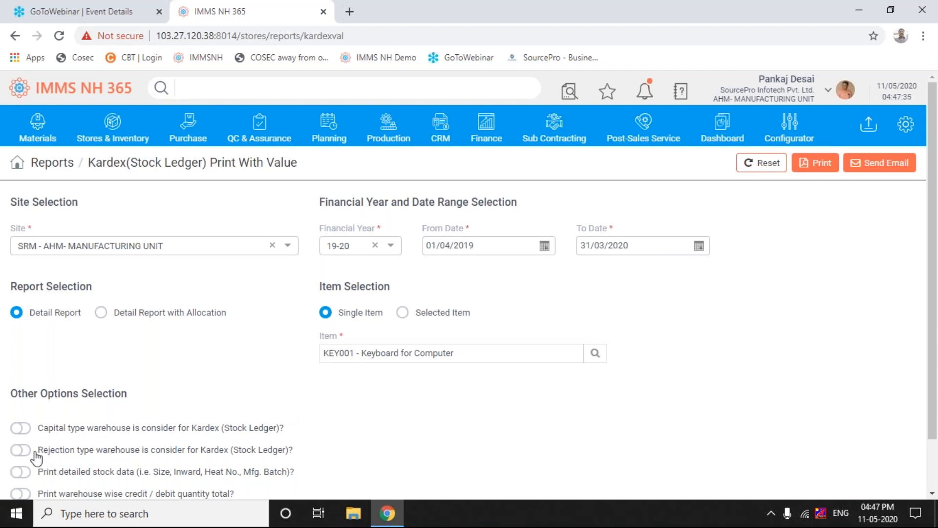
pyautogui.click(20, 449)
pyautogui.click(822, 167)
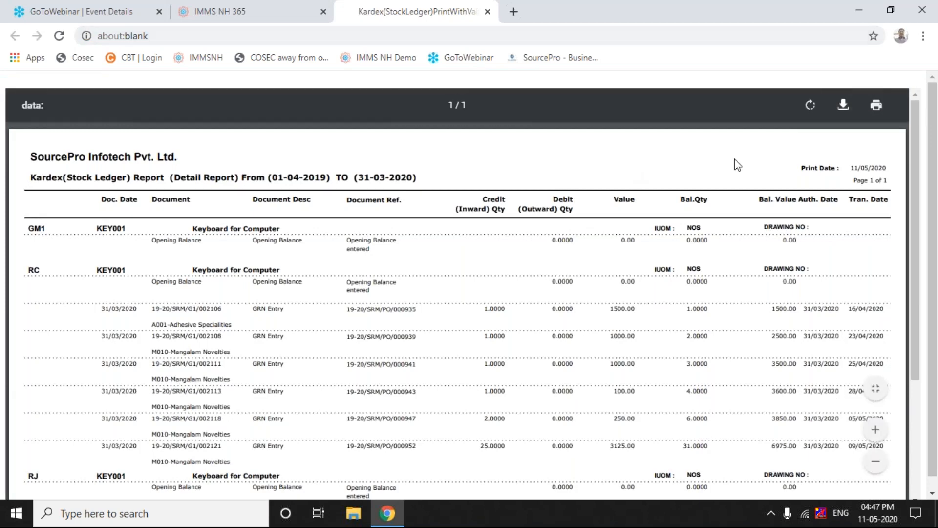
# - Examine the stock ledger entries for KEY001 in each warehouse, down to the report total
pyautogui.click(876, 431)
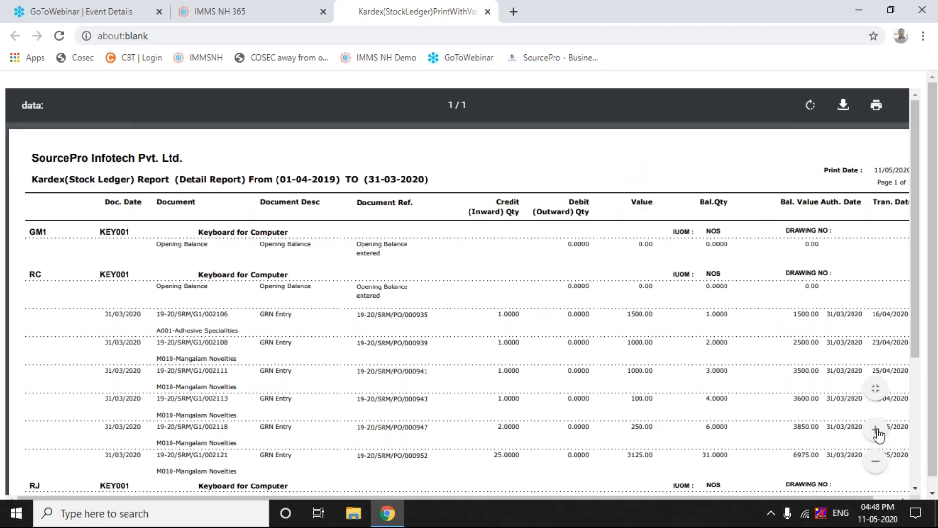
pyautogui.click(914, 489)
pyautogui.scroll(-4, 512, 446)
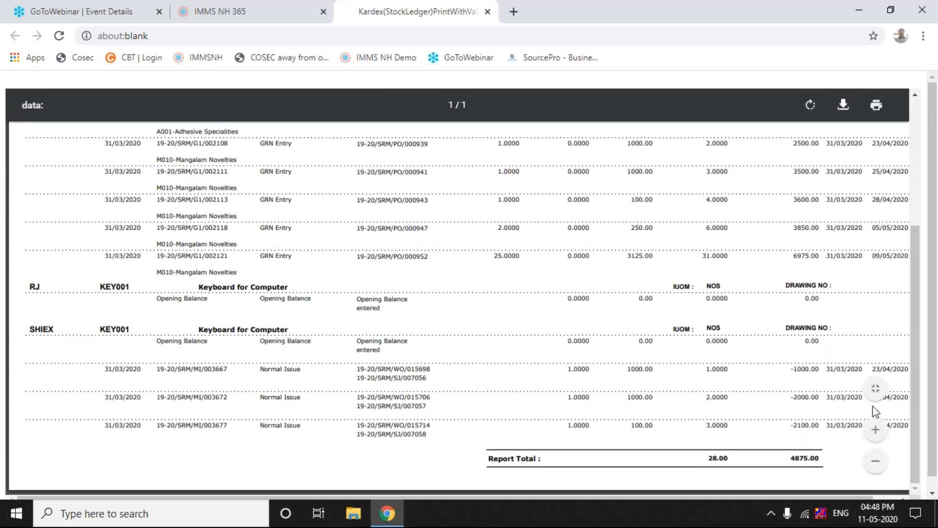
pyautogui.click(932, 492)
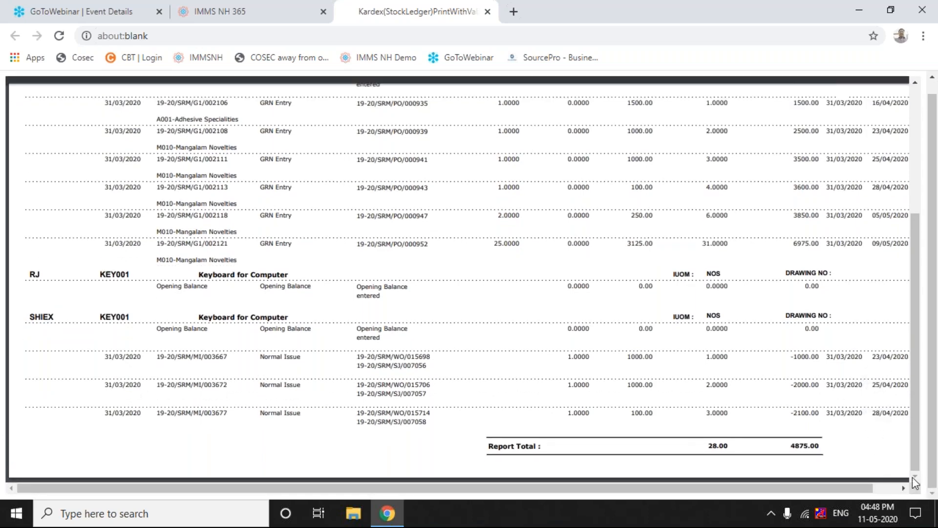
pyautogui.moveTo(913, 477)
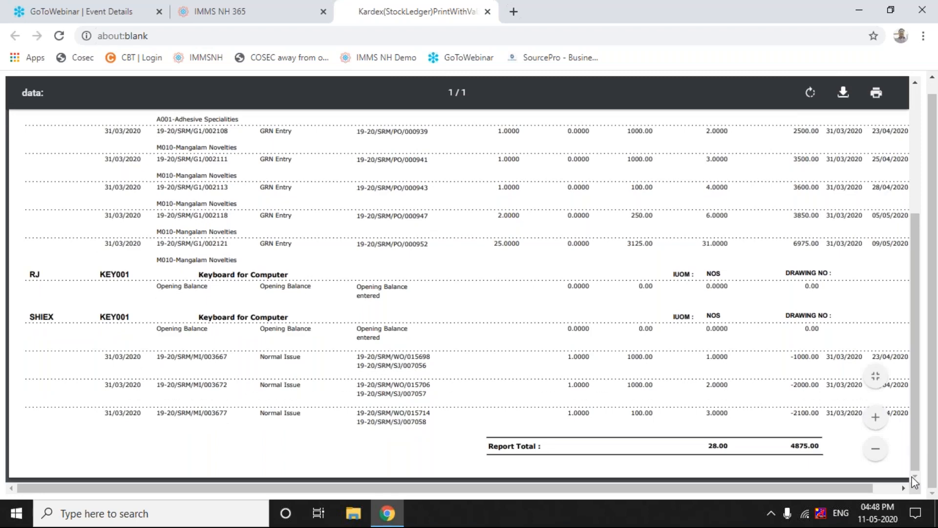
# - Open the QC Entry For GRN list in a separate browser tab and filter it by Pending for Authorization
pyautogui.click(288, 9)
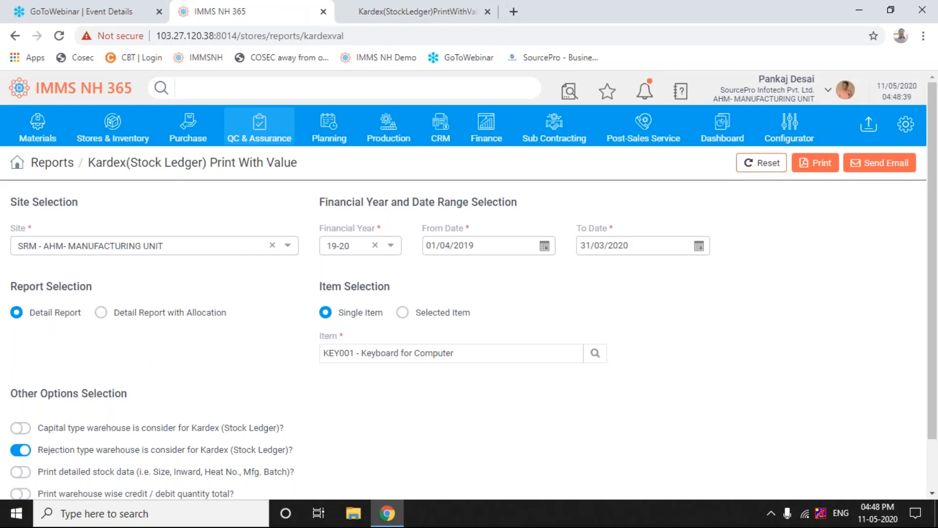
pyautogui.click(260, 124)
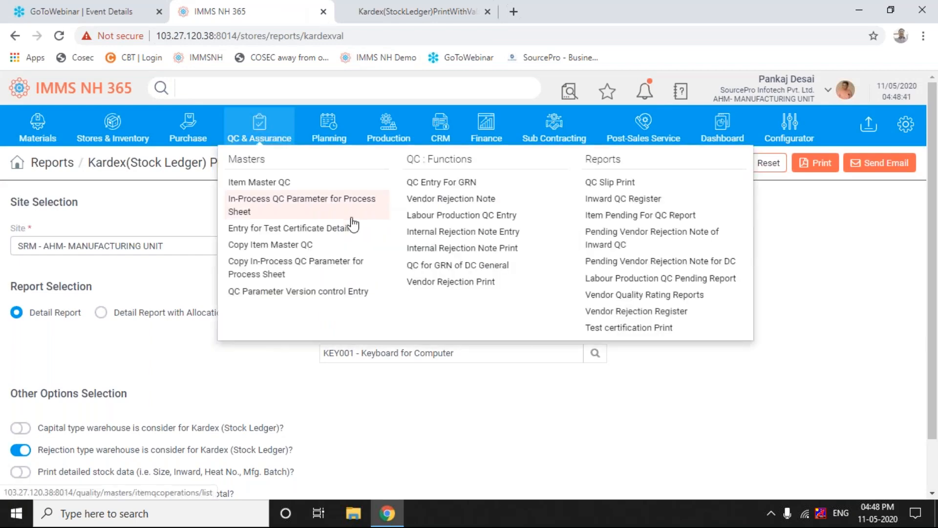
pyautogui.rightClick(466, 187)
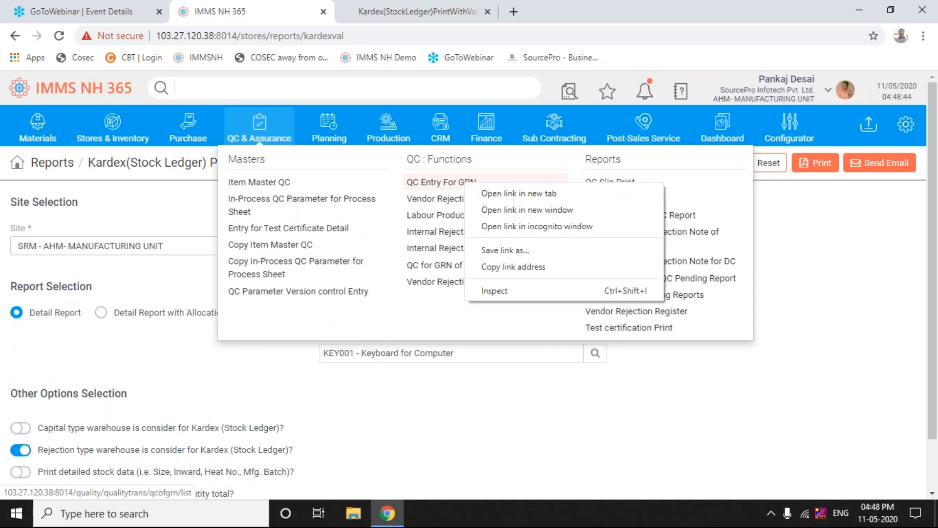
pyautogui.click(521, 196)
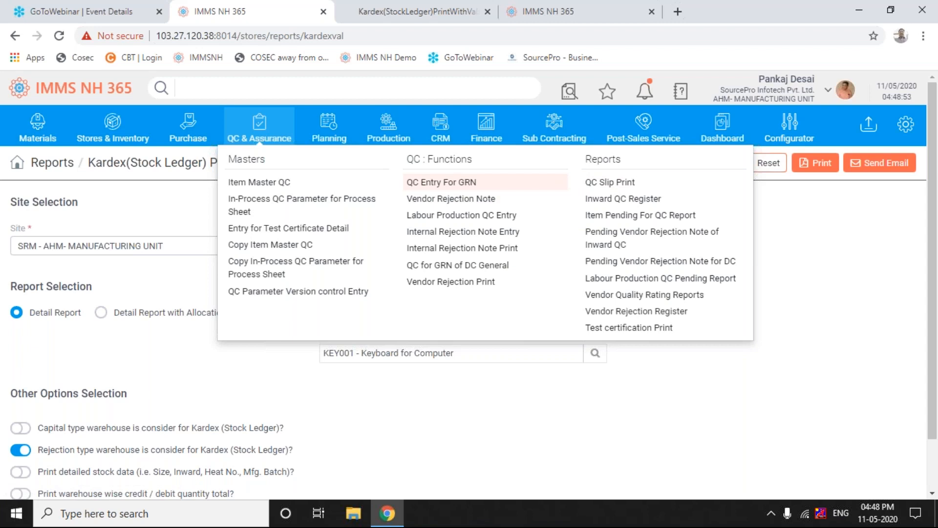
pyautogui.click(562, 11)
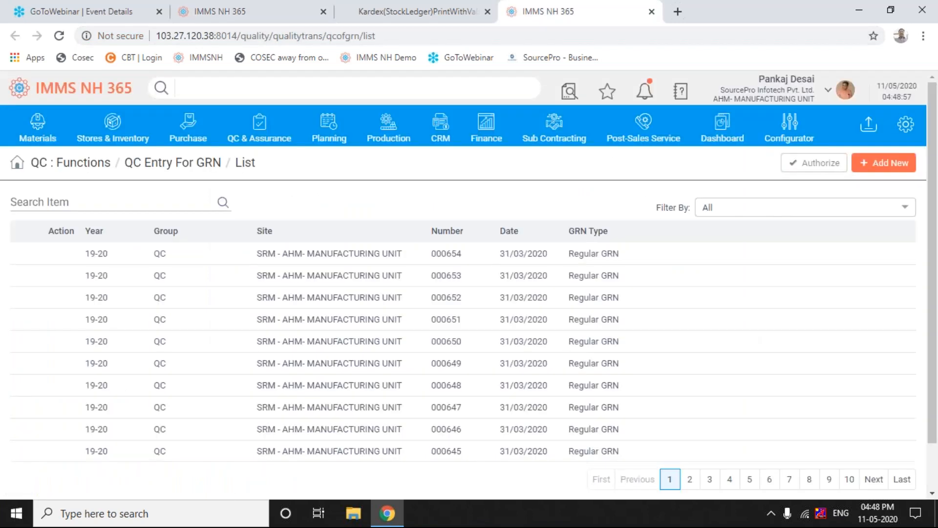
pyautogui.click(872, 207)
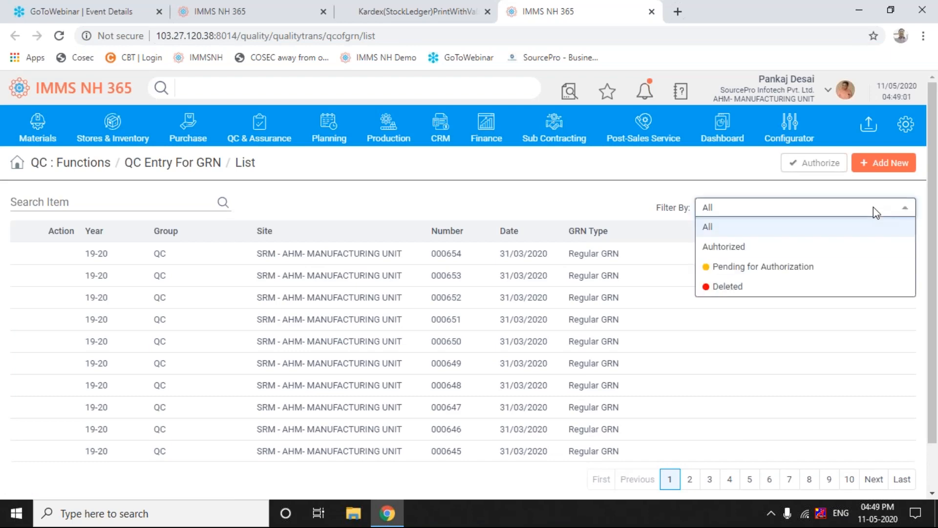
pyautogui.click(761, 268)
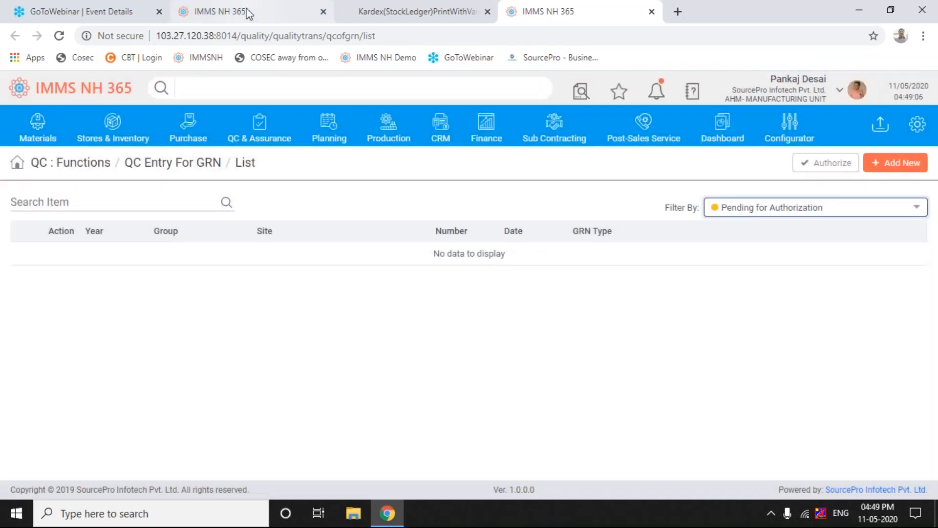
# - Close the first stock ledger printout and generate the KEY001 Kardex report as Detail Report with Allocation
pyautogui.click(388, 18)
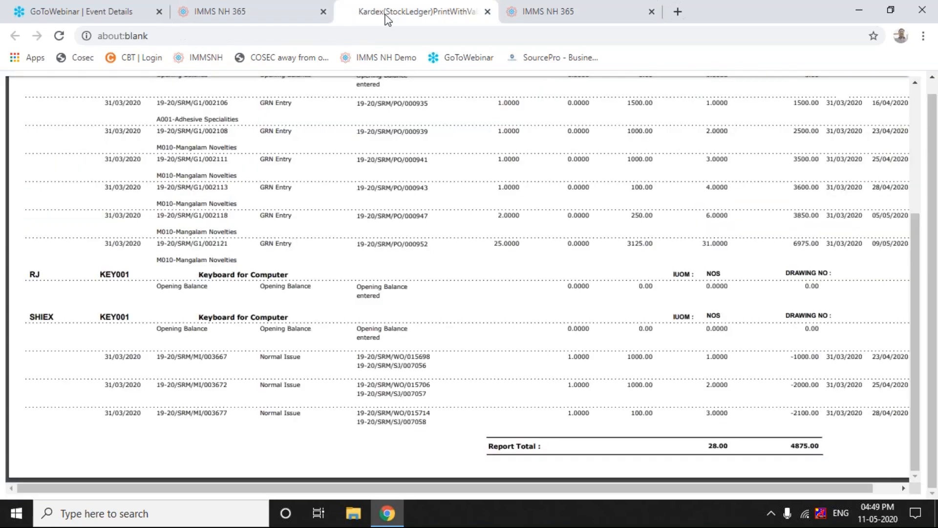
pyautogui.click(487, 11)
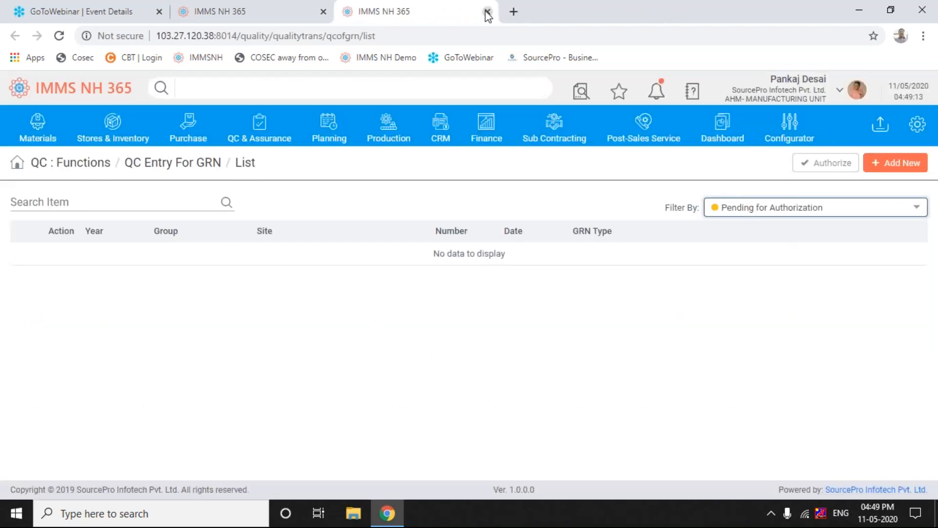
pyautogui.click(290, 17)
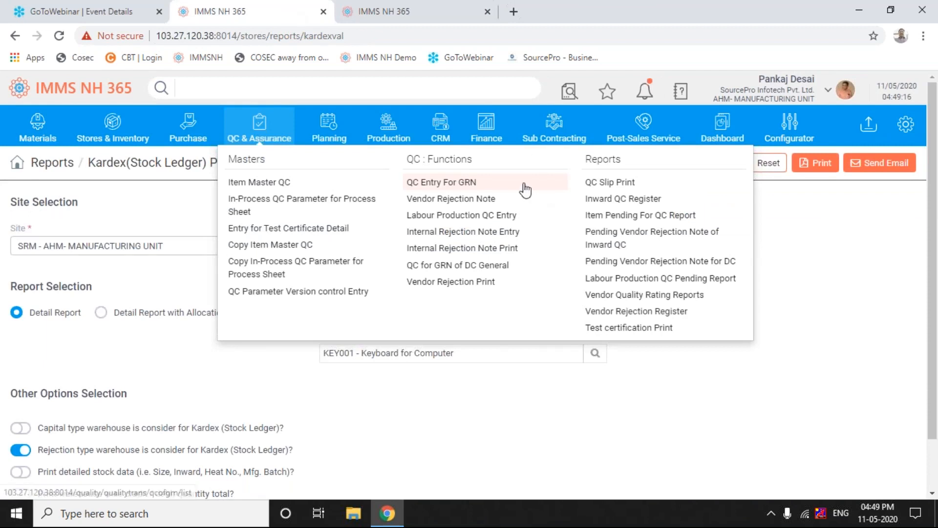
pyautogui.click(189, 366)
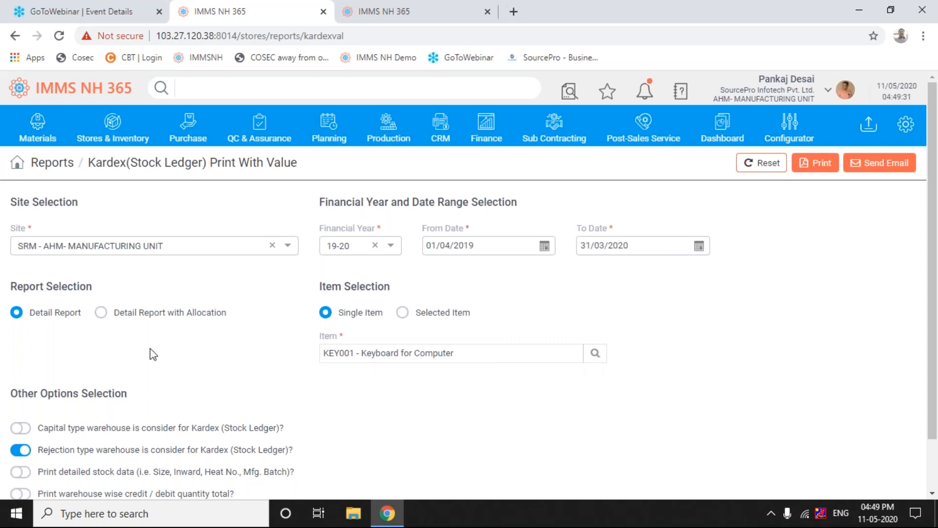
pyautogui.click(101, 313)
pyautogui.click(821, 168)
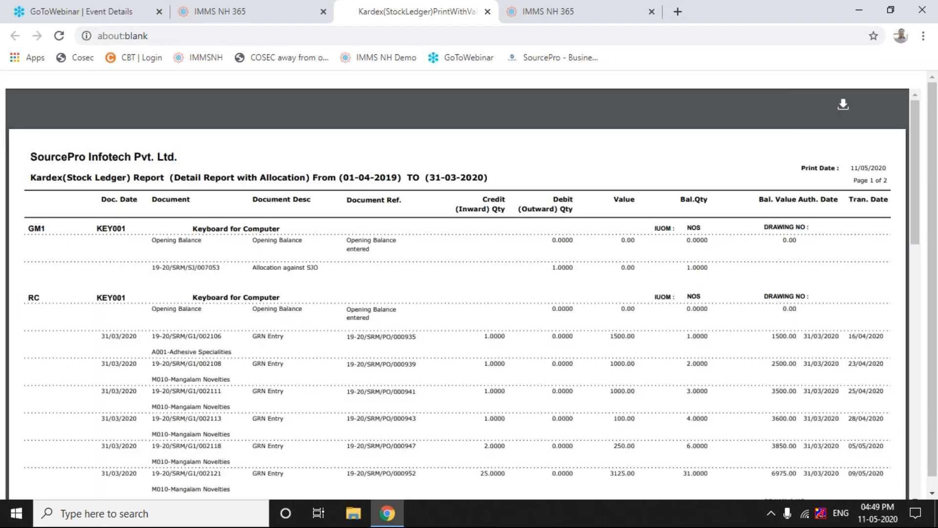
# - Examine both pages of the Kardex report with allocation for KEY001, then close the printout
pyautogui.click(916, 280)
pyautogui.click(913, 275)
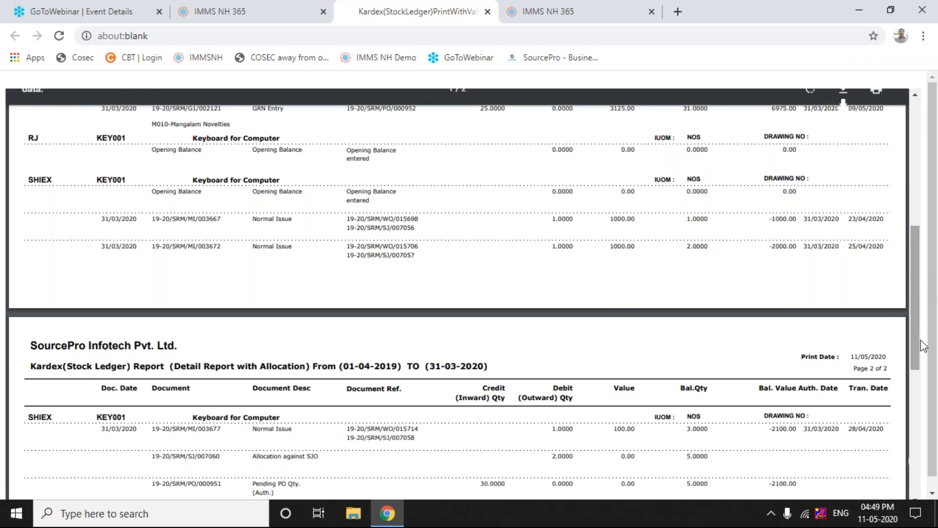
pyautogui.click(916, 395)
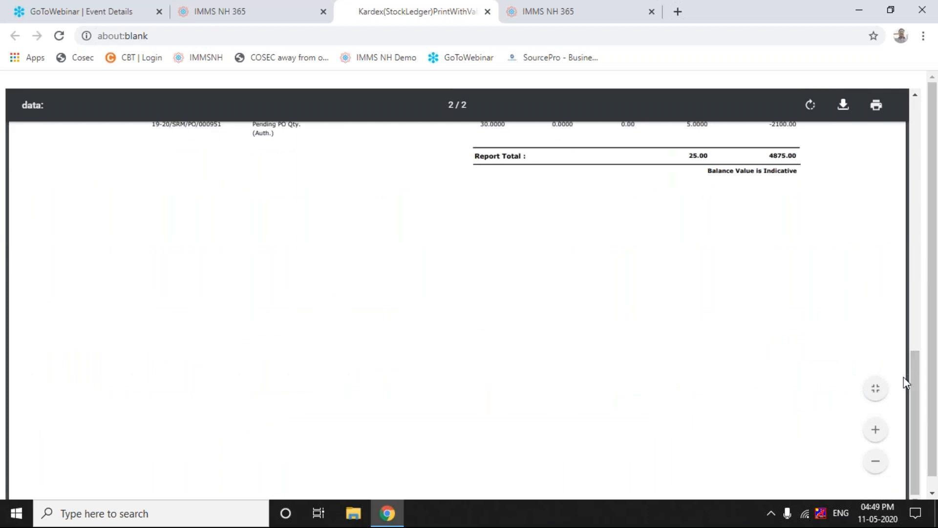
pyautogui.click(912, 333)
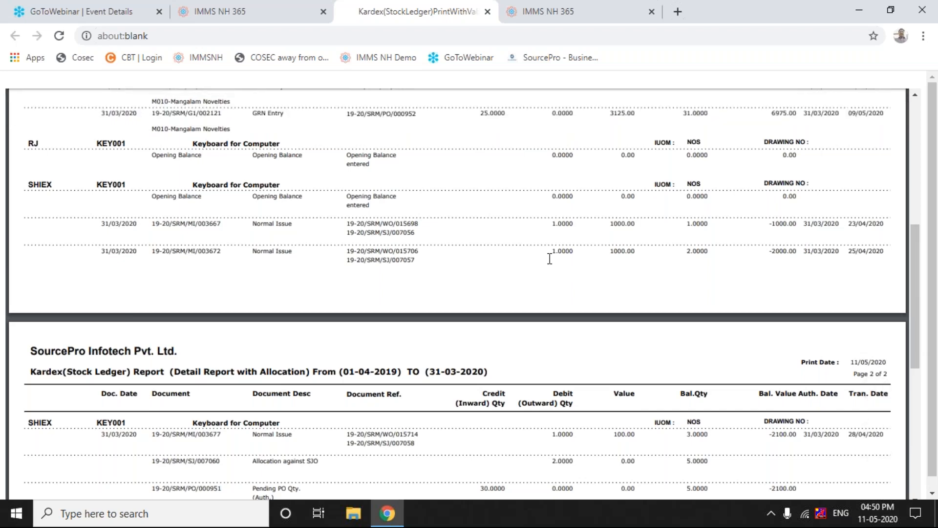
pyautogui.click(487, 11)
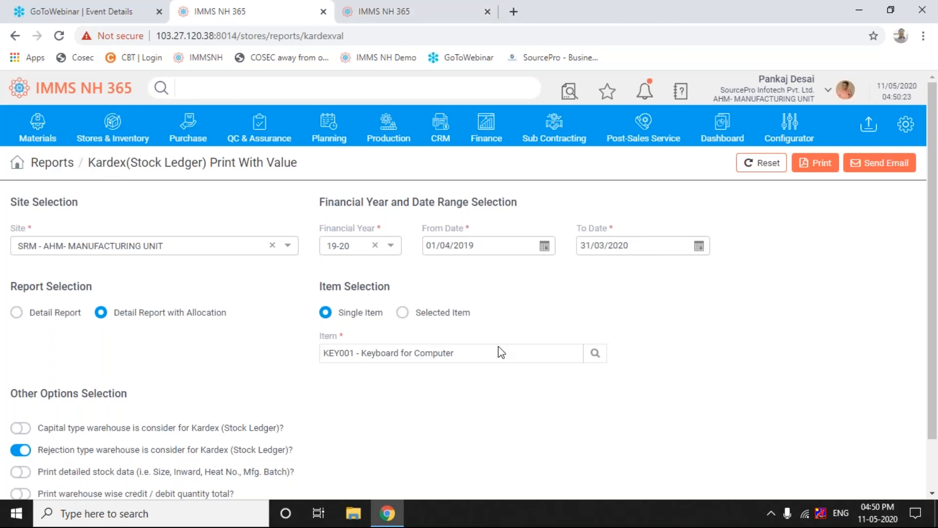
# - Start a new Allocation/Work Order Creation entry in Planning
pyautogui.click(318, 129)
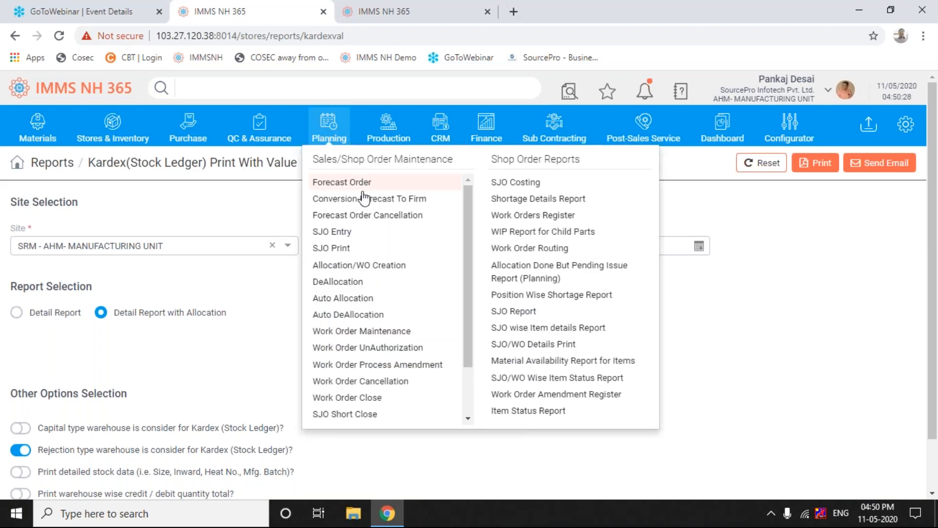
pyautogui.click(388, 268)
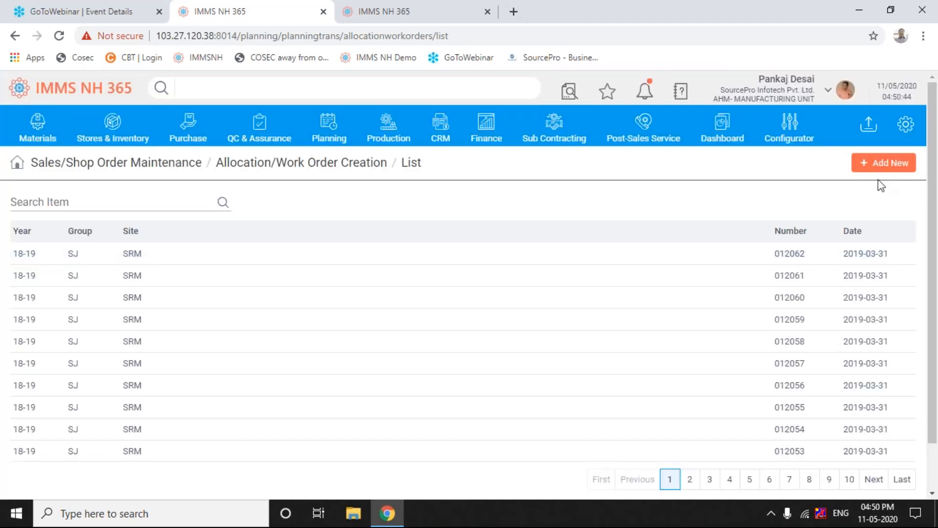
pyautogui.click(883, 163)
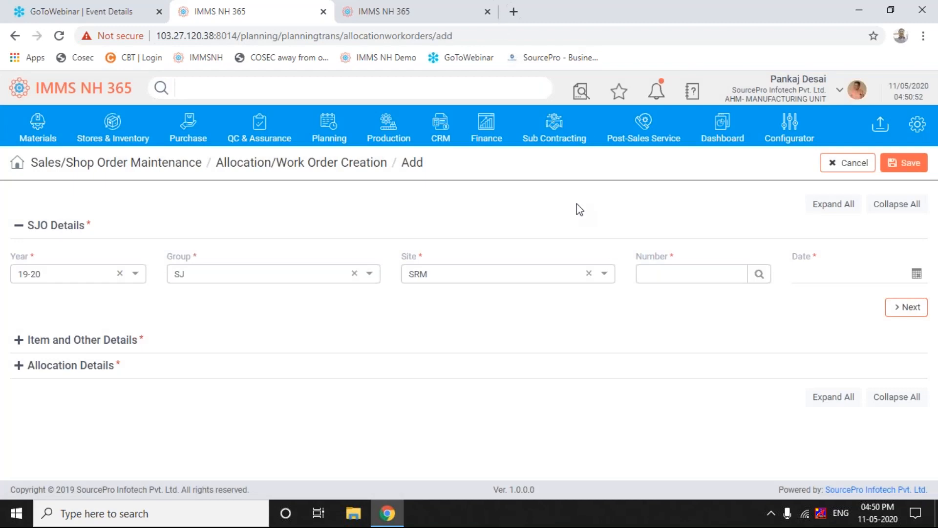
# - Load the SJO for item CMP002, Computer (HP), into the new entry and bring up its Allocation Details
pyautogui.click(758, 275)
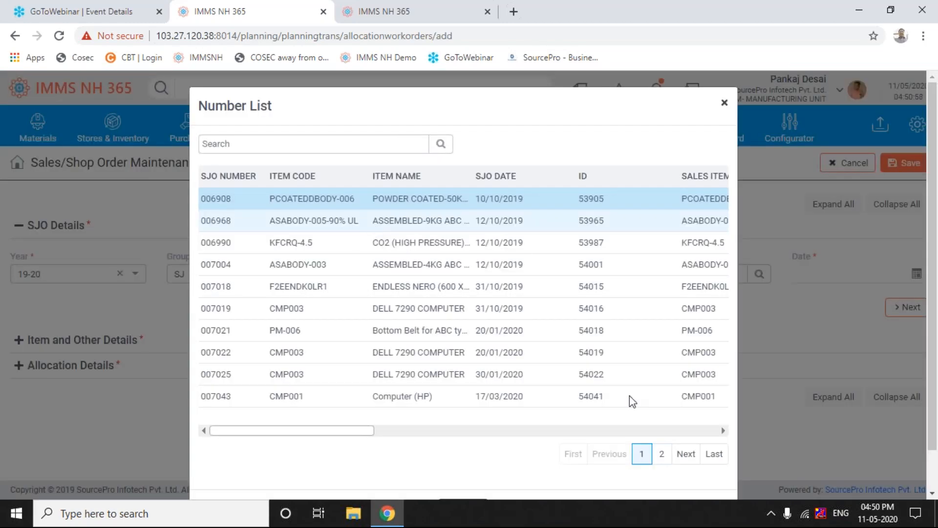
pyautogui.click(661, 454)
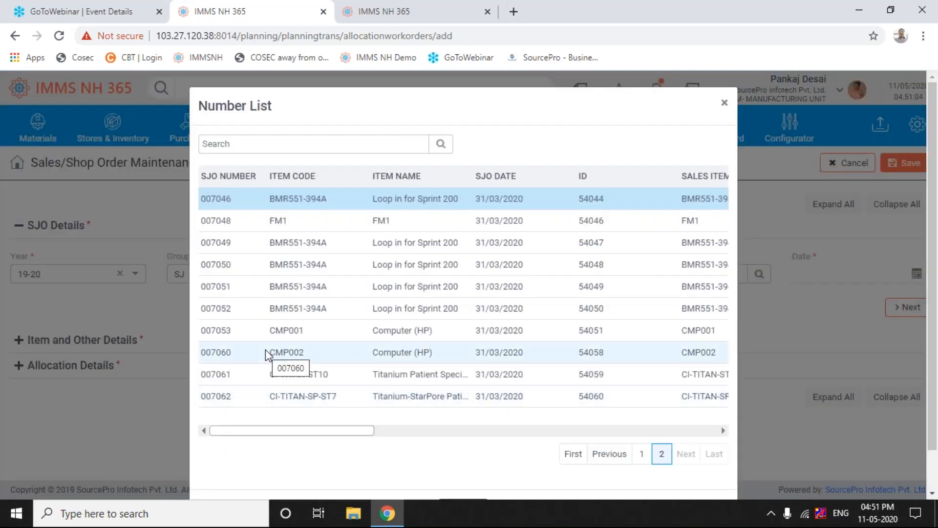
pyautogui.click(239, 353)
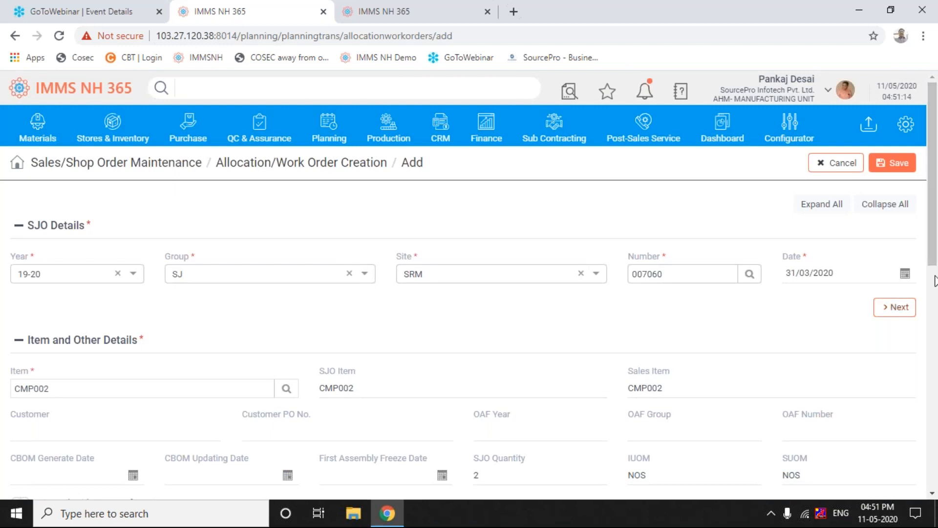
pyautogui.click(933, 466)
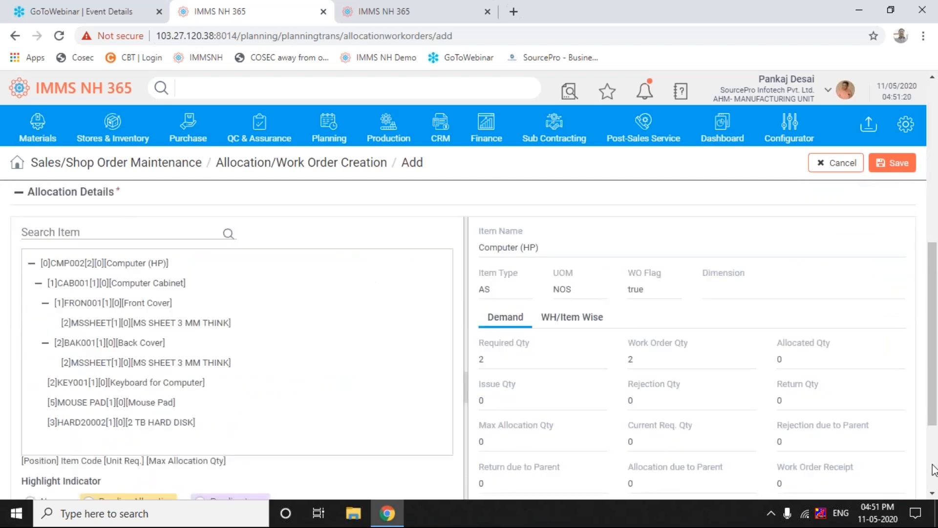
# - View the demand details of Mouse Pad and of the parent item Computer (HP) in the allocation tree
pyautogui.scroll(-3, 643, 393)
pyautogui.click(112, 257)
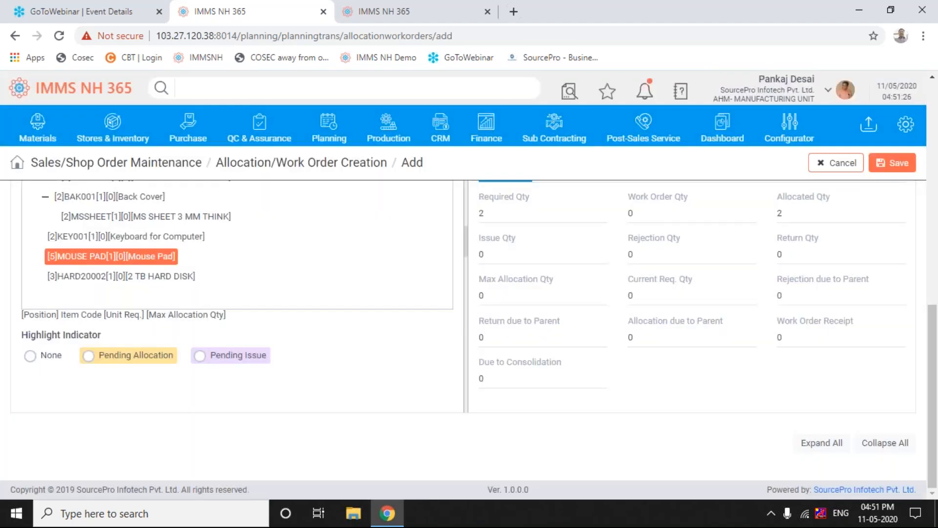
pyautogui.click(933, 222)
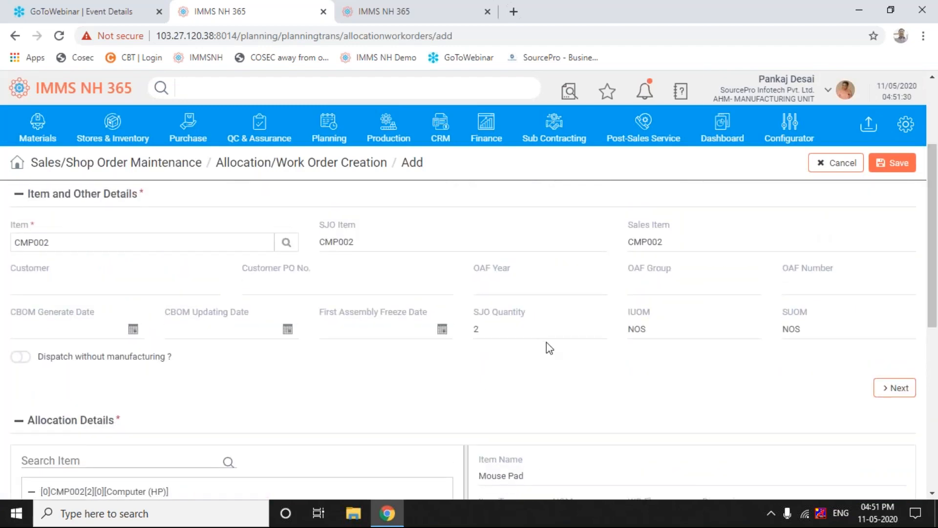
pyautogui.click(902, 389)
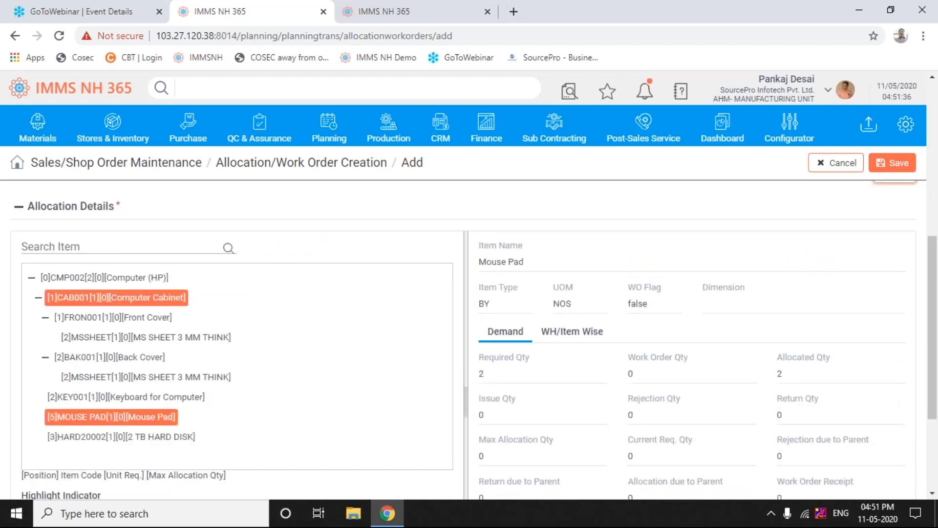
pyautogui.click(124, 278)
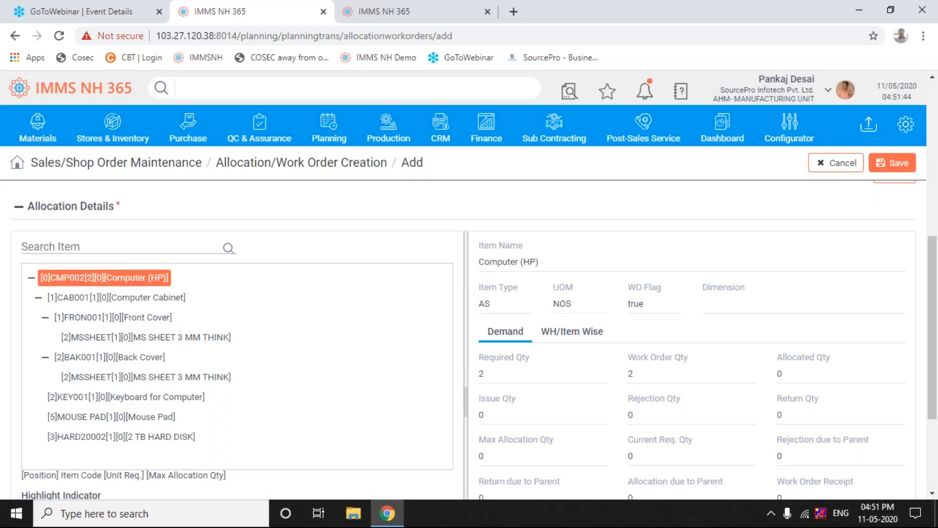
# - Show the Work Order Details for CMP002, Computer (HP), and close them after reading
pyautogui.rightClick(80, 280)
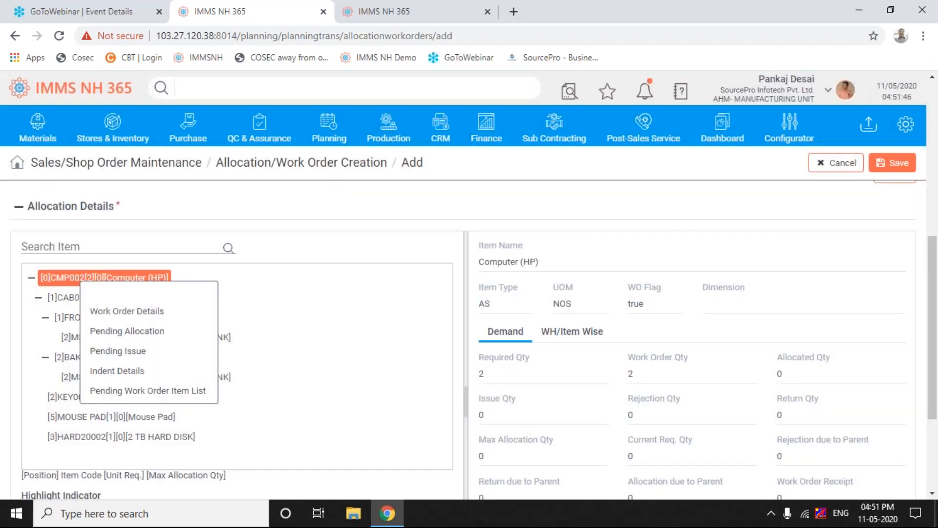
pyautogui.click(141, 317)
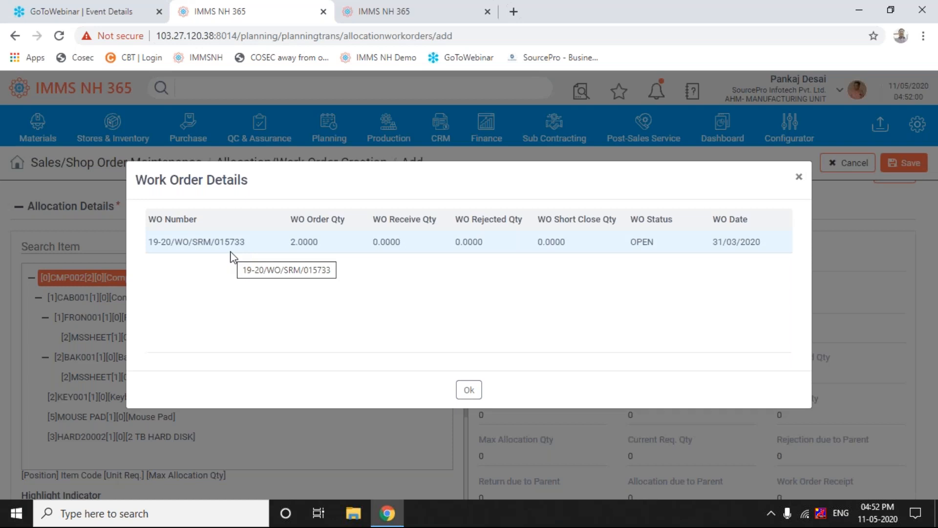
pyautogui.click(469, 391)
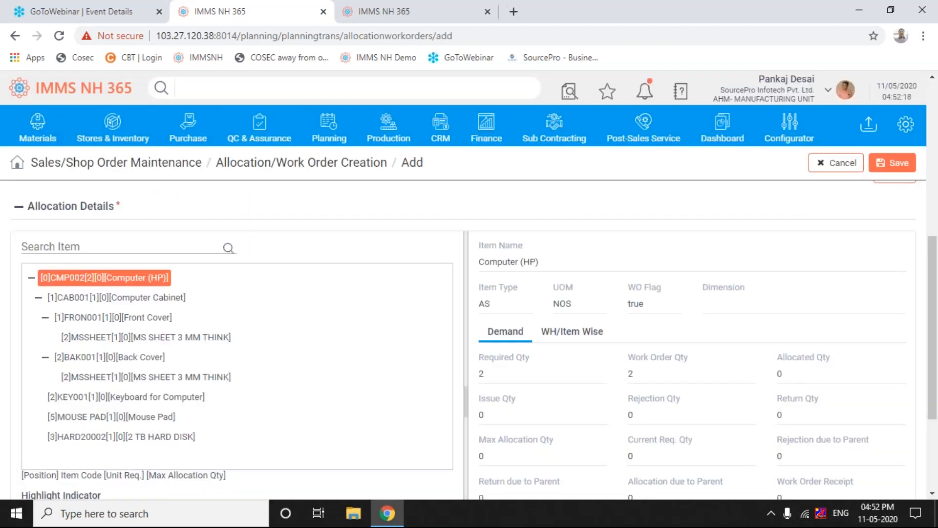
# - Open Work Order Maintenance from Planning in a separate browser tab and switch to that tab
pyautogui.click(333, 124)
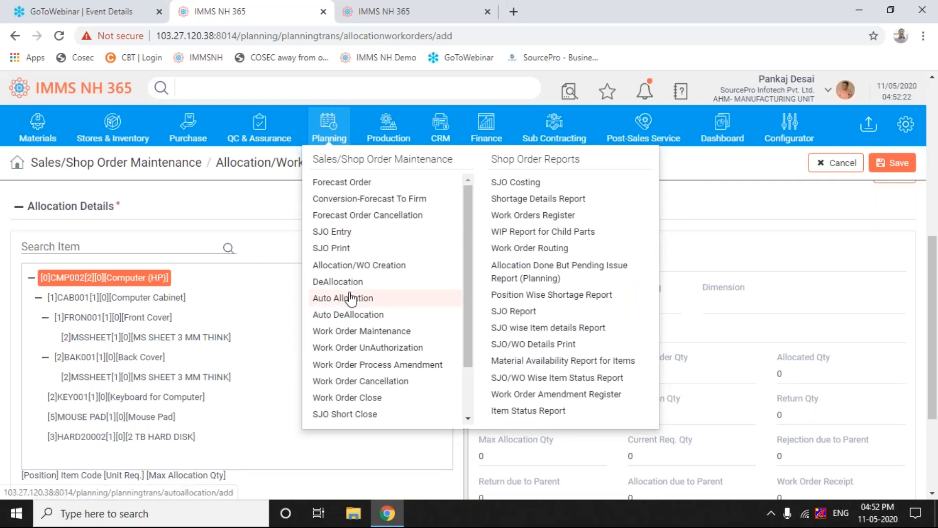
pyautogui.rightClick(363, 337)
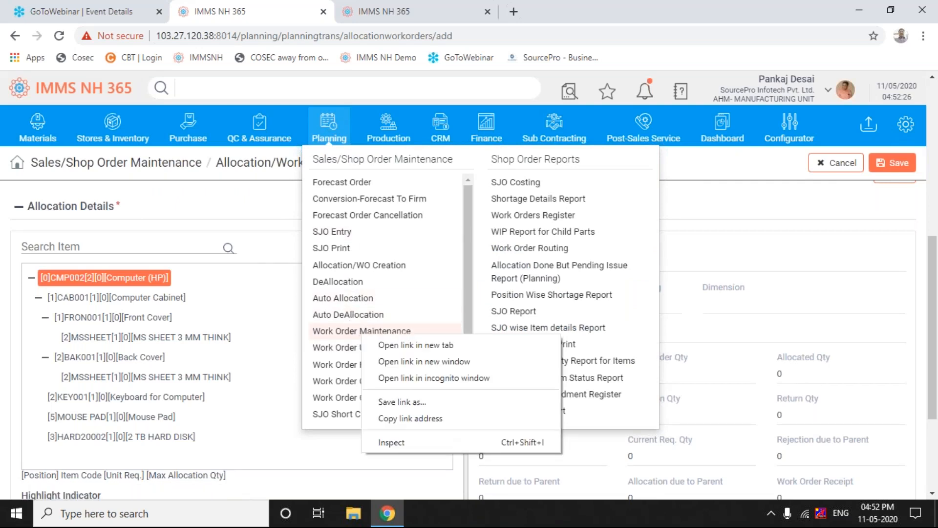
pyautogui.click(400, 345)
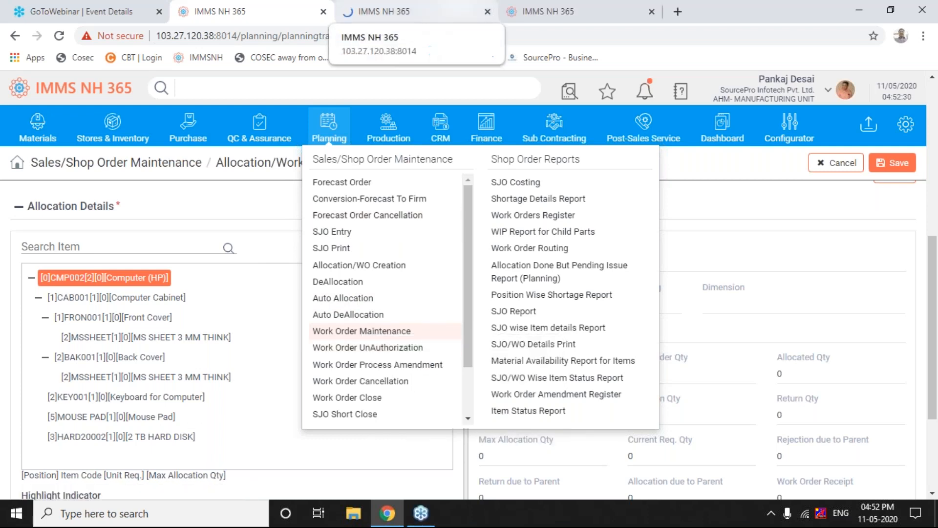
pyautogui.click(401, 14)
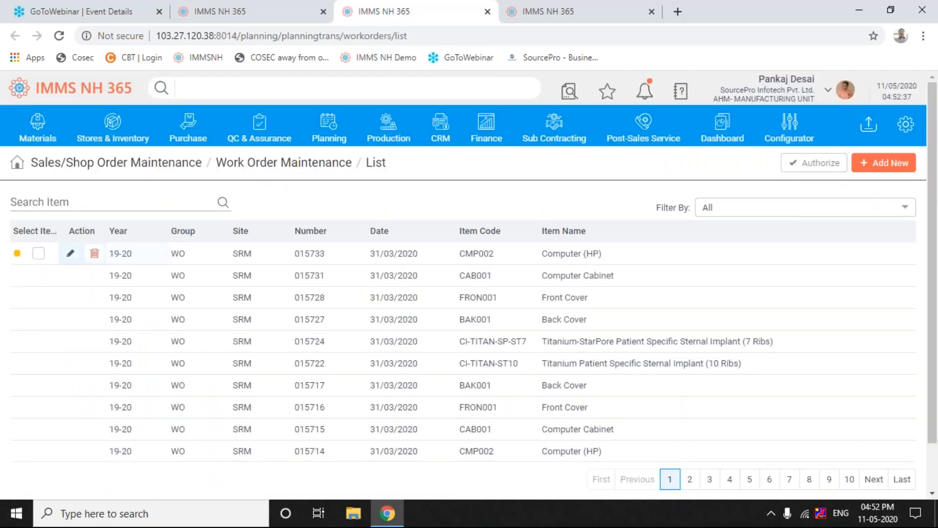
# - Open the most recent CMP002 work order for editing with all sections expanded, and check the available Planner choices
pyautogui.click(71, 254)
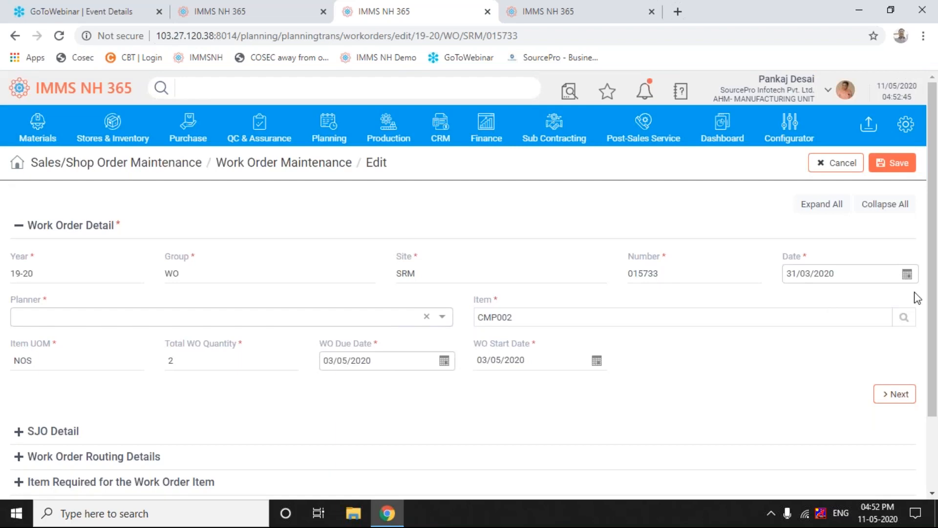
pyautogui.click(825, 209)
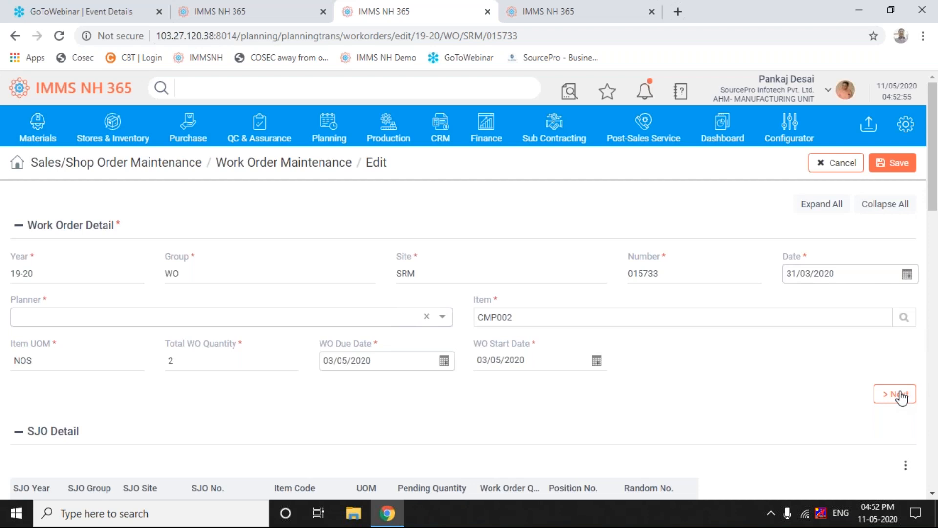
pyautogui.click(442, 316)
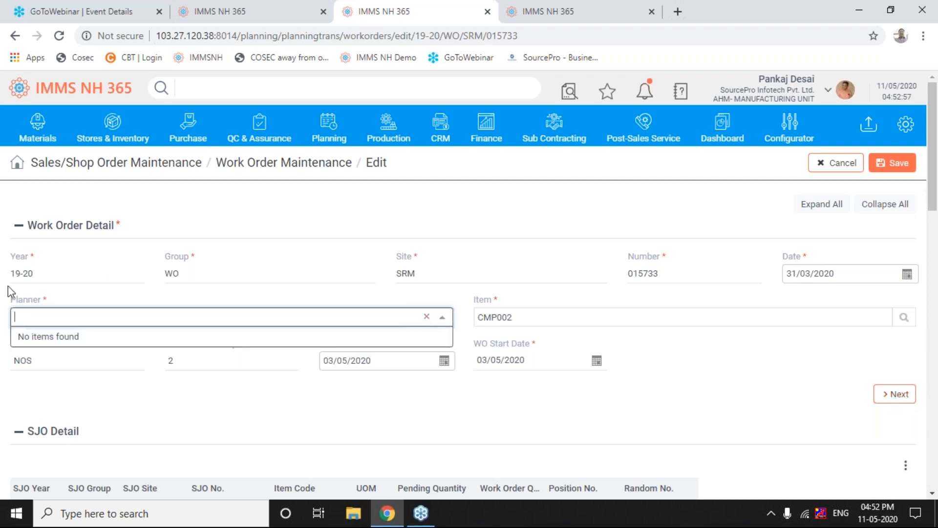
pyautogui.click(30, 382)
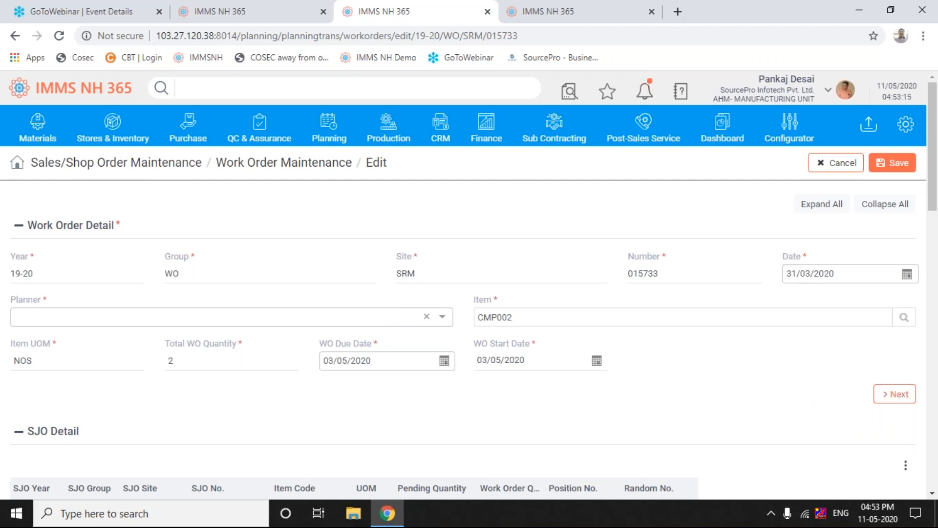
# - Go through the work order's SJO Detail, Work Order Routing Details and Item Required for the Work Order Item sections
pyautogui.click(893, 397)
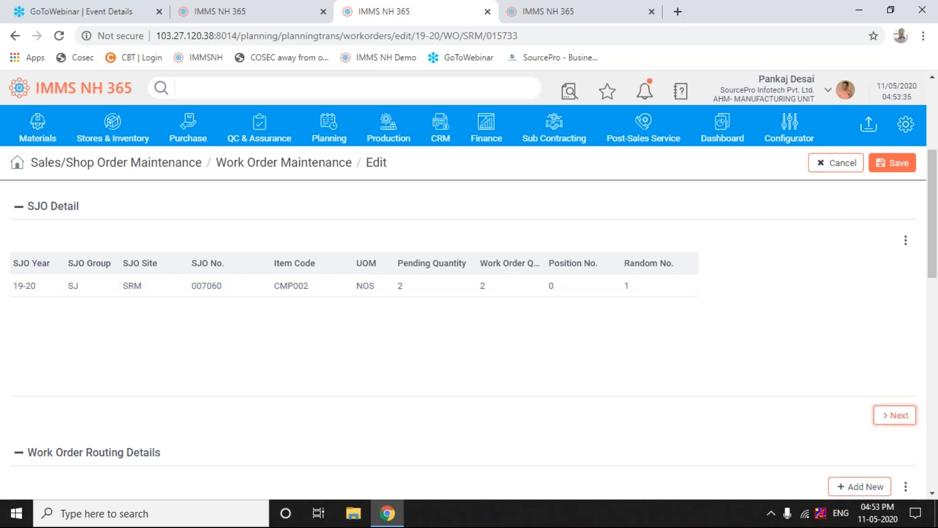
pyautogui.click(894, 416)
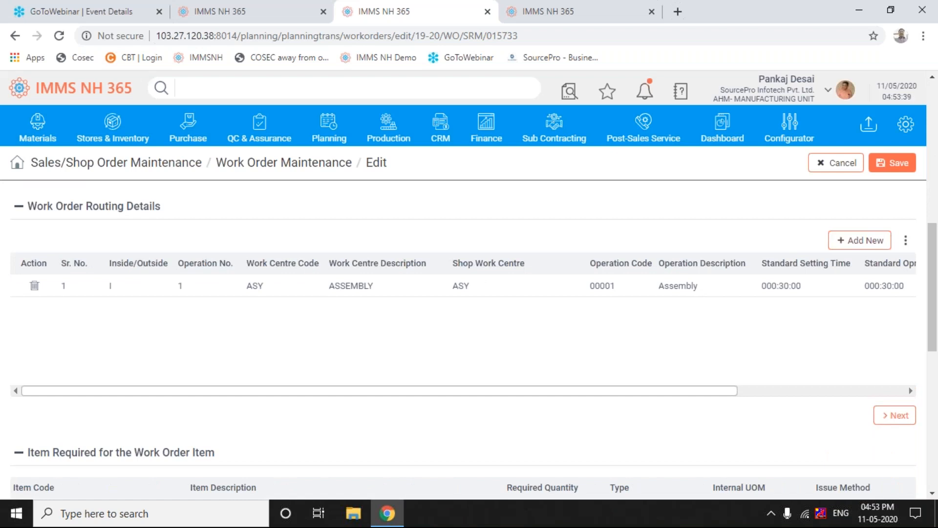
pyautogui.click(895, 415)
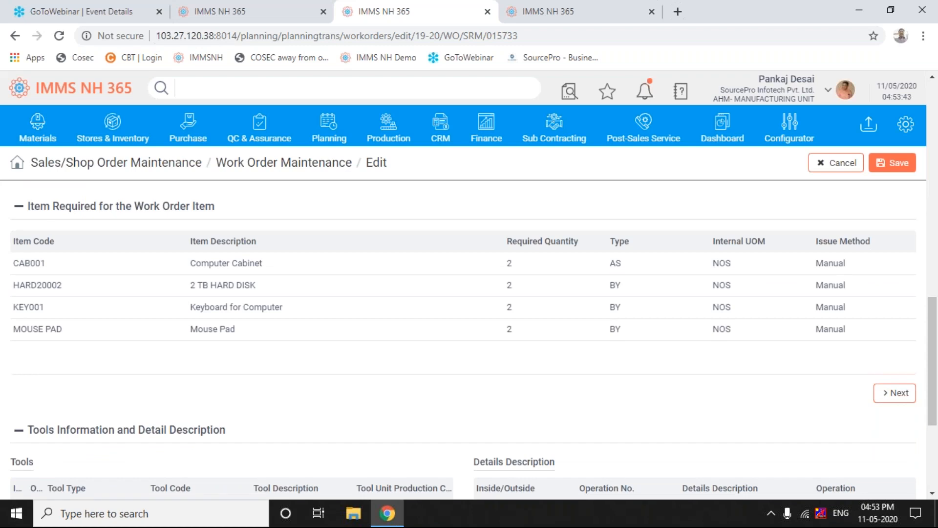
pyautogui.moveTo(933, 361); pyautogui.dragTo(933, 342)
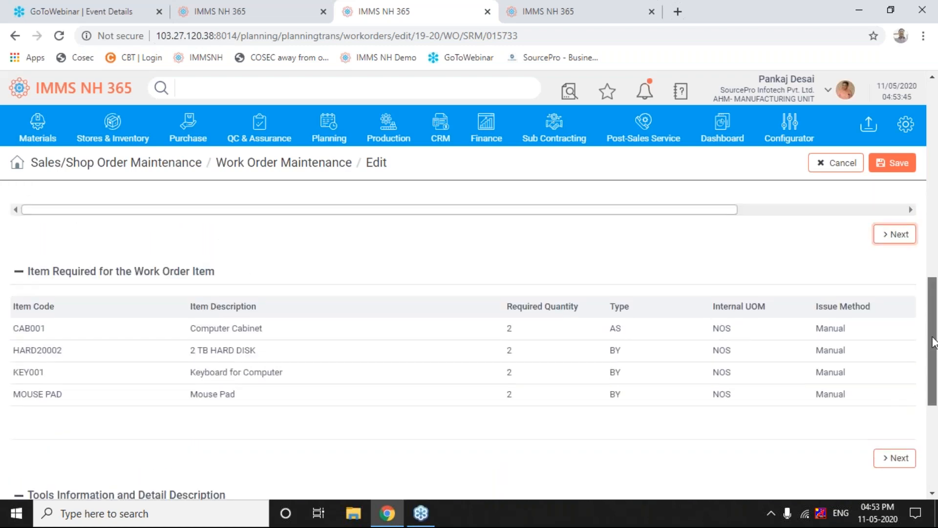
pyautogui.scroll(4, 911, 390)
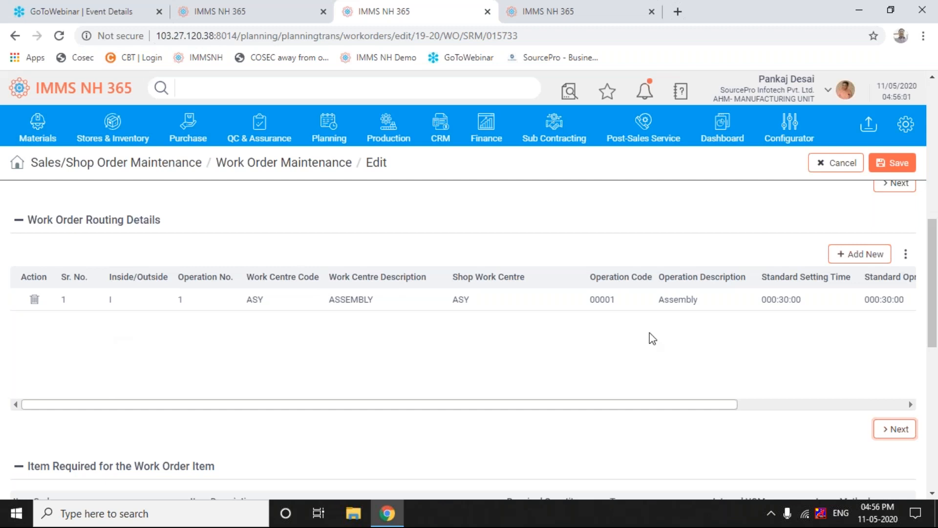
# - Examine the work order's tools information, and compare its required items with the routing and SJO details
pyautogui.click(932, 493)
pyautogui.click(932, 494)
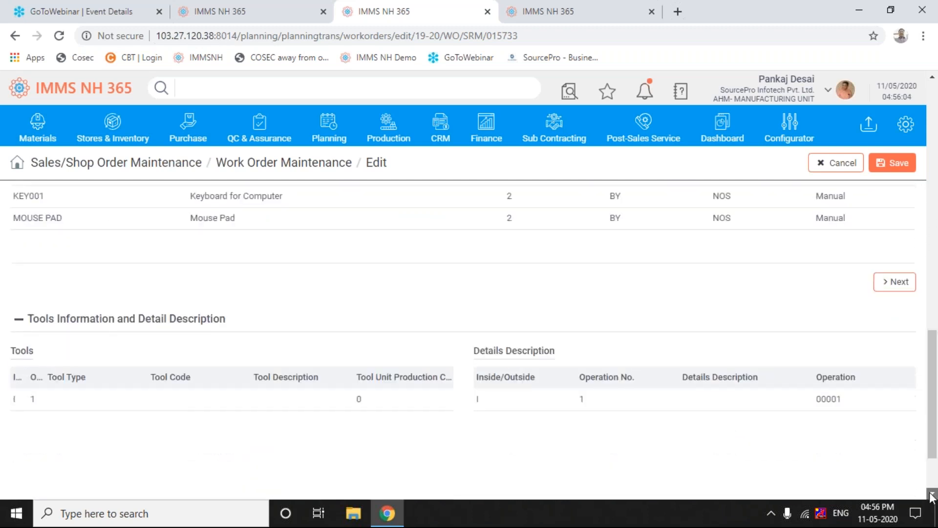
pyautogui.moveTo(934, 437); pyautogui.dragTo(917, 371)
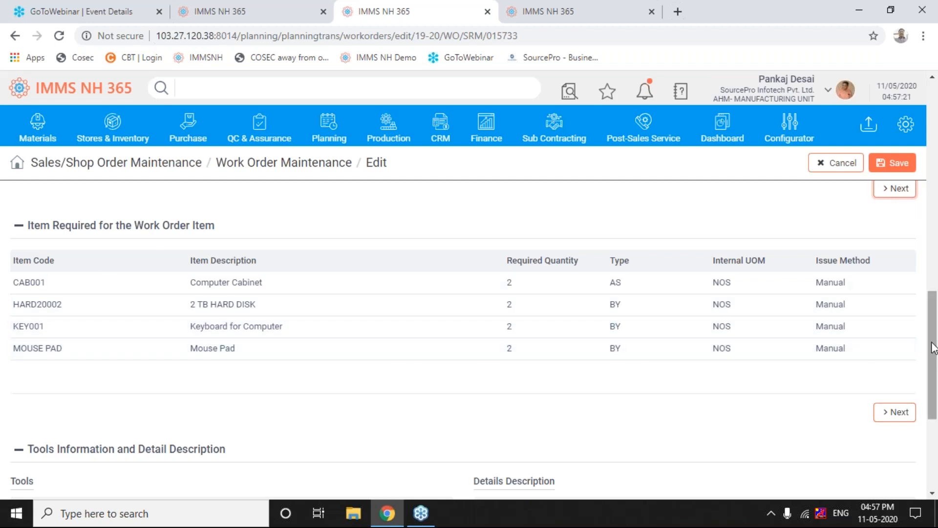
pyautogui.moveTo(933, 348); pyautogui.dragTo(933, 278)
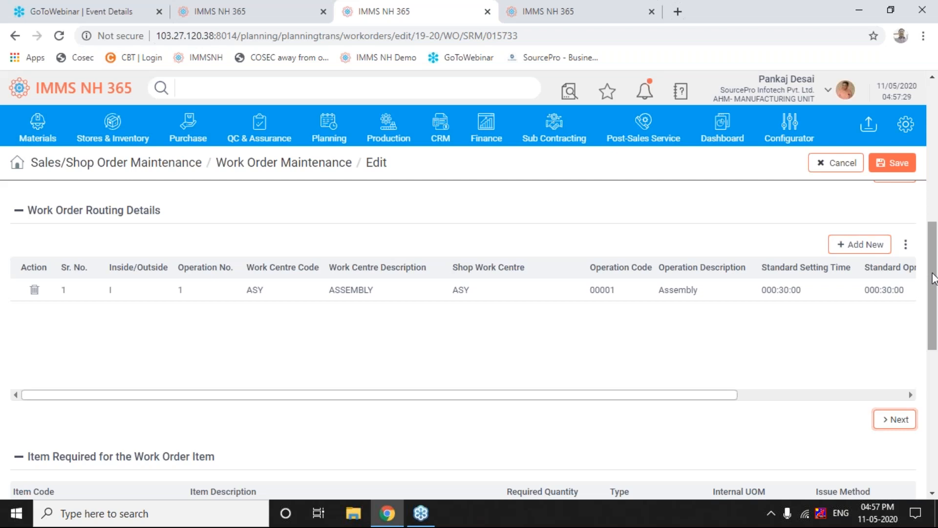
pyautogui.moveTo(933, 277); pyautogui.dragTo(918, 335)
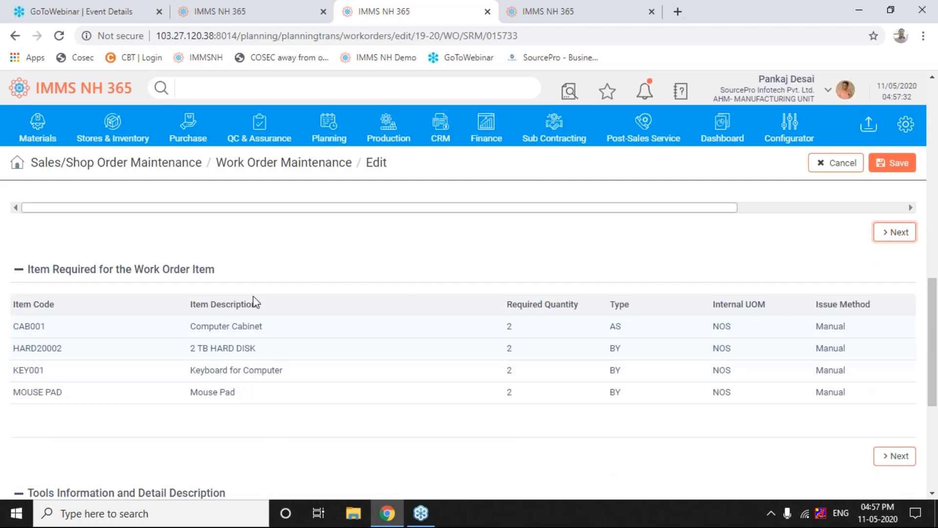
pyautogui.moveTo(933, 358); pyautogui.dragTo(934, 284)
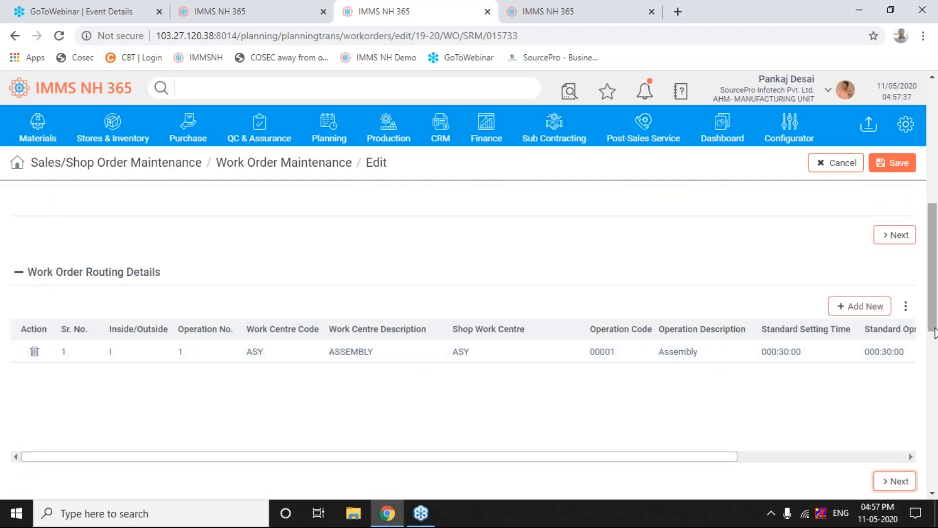
pyautogui.moveTo(933, 310); pyautogui.dragTo(924, 264)
pyautogui.scroll(1, 923, 264)
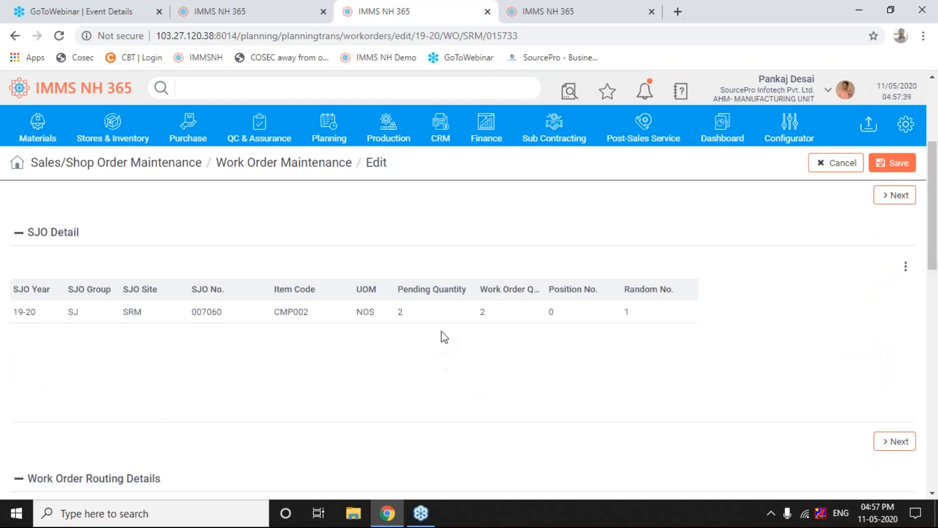
pyautogui.moveTo(930, 263); pyautogui.dragTo(929, 241)
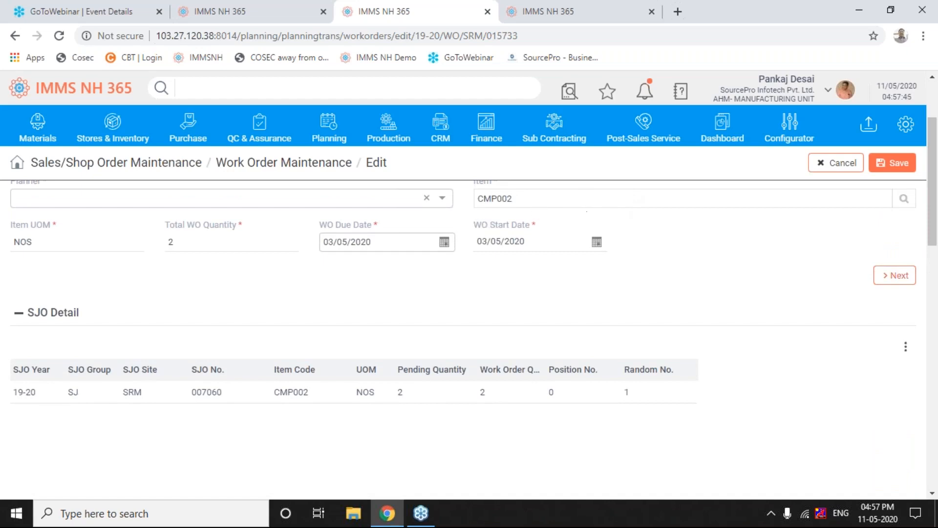
pyautogui.moveTo(930, 240); pyautogui.dragTo(936, 396)
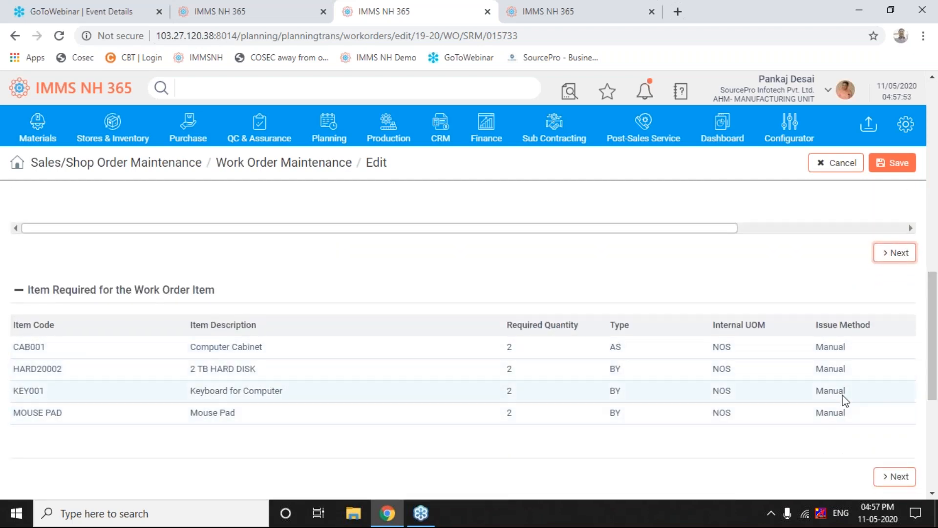
pyautogui.moveTo(936, 371); pyautogui.dragTo(926, 299)
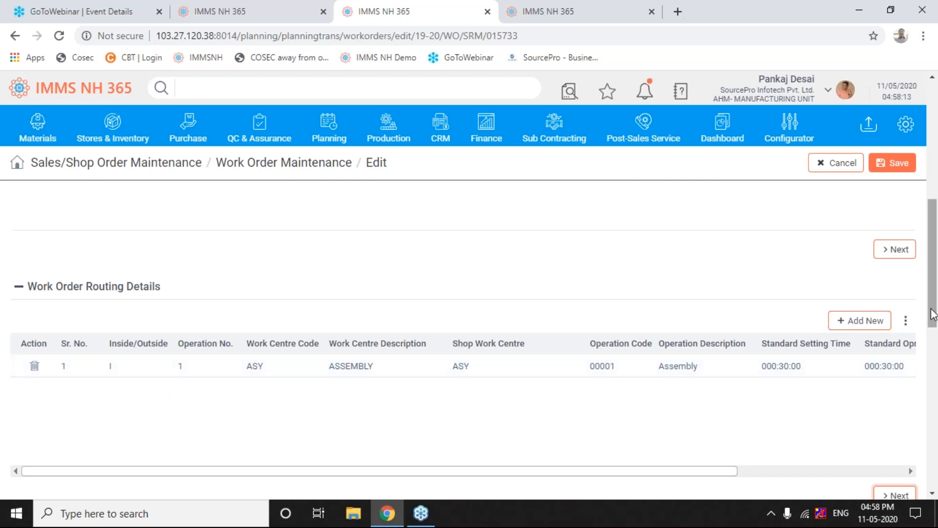
pyautogui.moveTo(936, 319); pyautogui.dragTo(812, 186)
pyautogui.moveTo(936, 277)
pyautogui.mouseDown()
pyautogui.moveTo(936, 264)
pyautogui.moveTo(936, 285)
pyautogui.mouseUp()
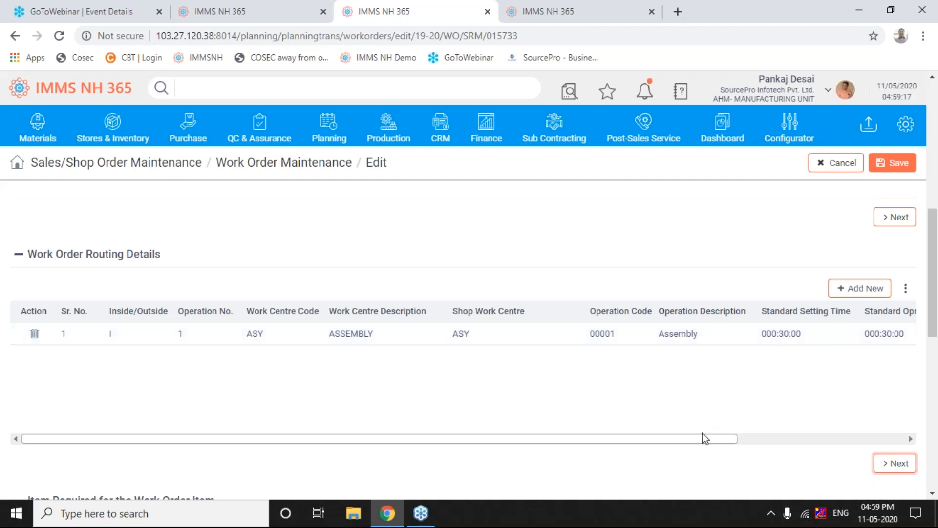
# - Add a second row to the Work Order Routing Details, trying Outside before setting it back to Inside
pyautogui.click(859, 288)
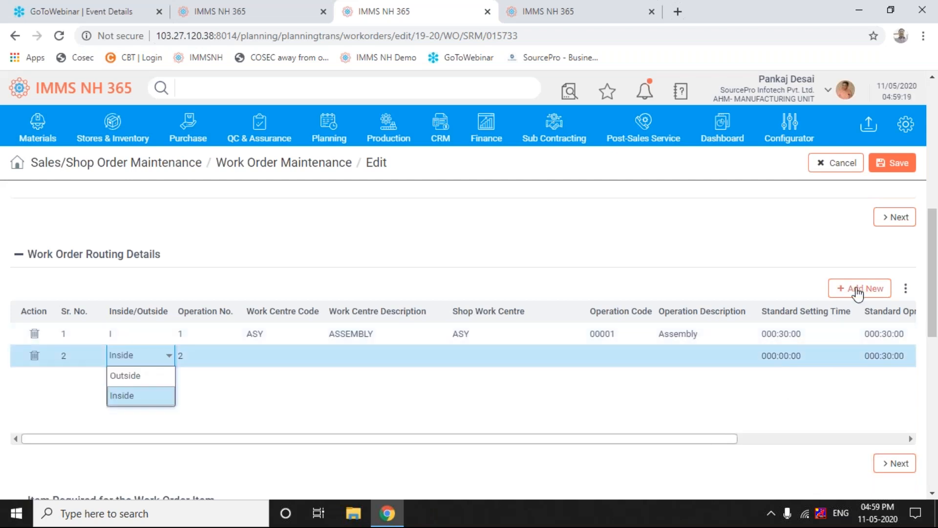
pyautogui.click(156, 377)
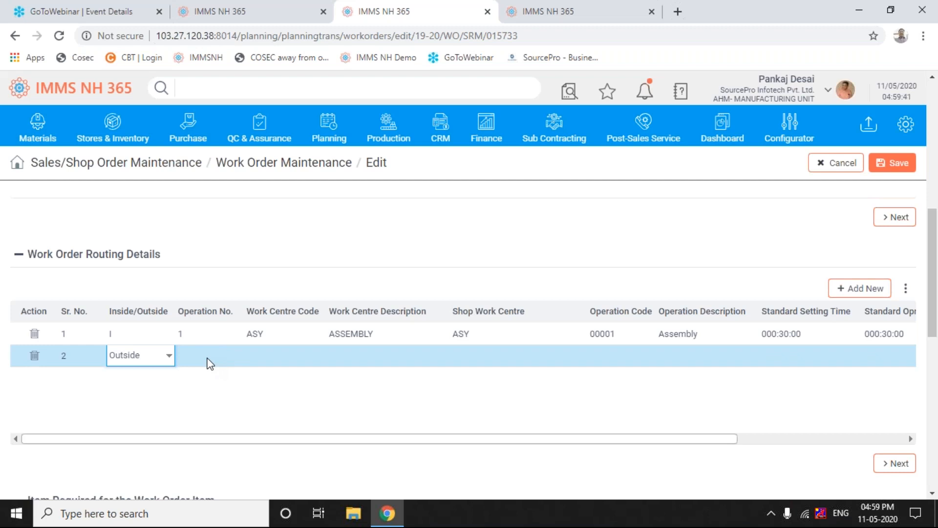
pyautogui.click(135, 370)
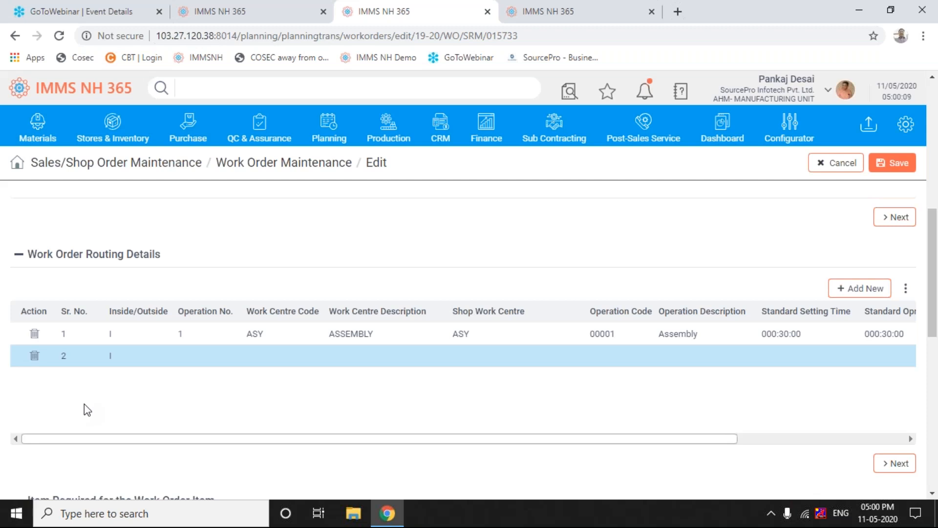
# - Try to delete the second row from the Work Order Routing Details
pyautogui.click(34, 357)
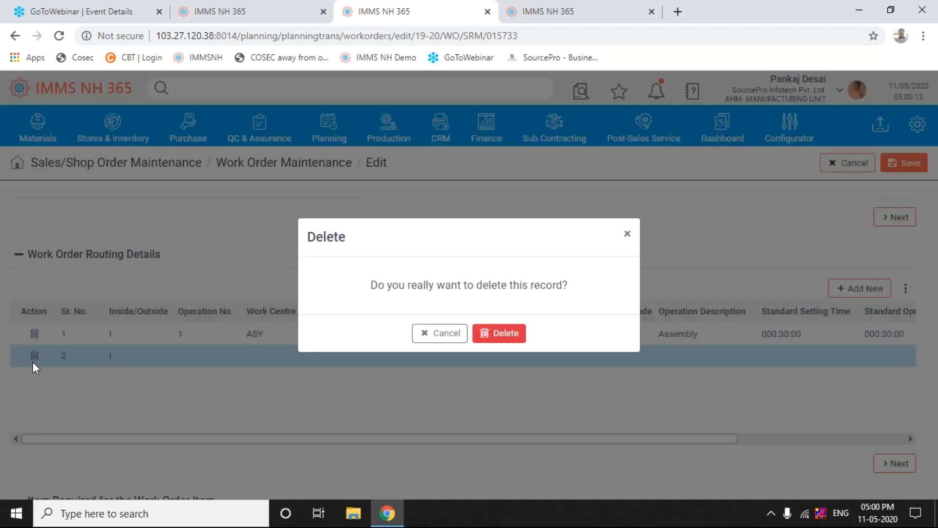
pyautogui.click(32, 357)
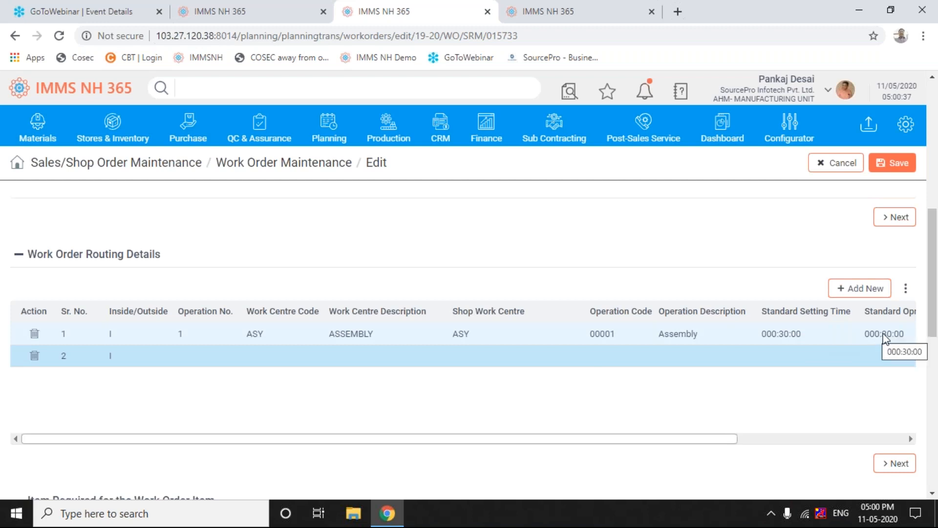
# - Set the Standard Opr. Time of the work order's Assembly operation to 000:45:00 in the Work Order Routing Details
pyautogui.click(909, 439)
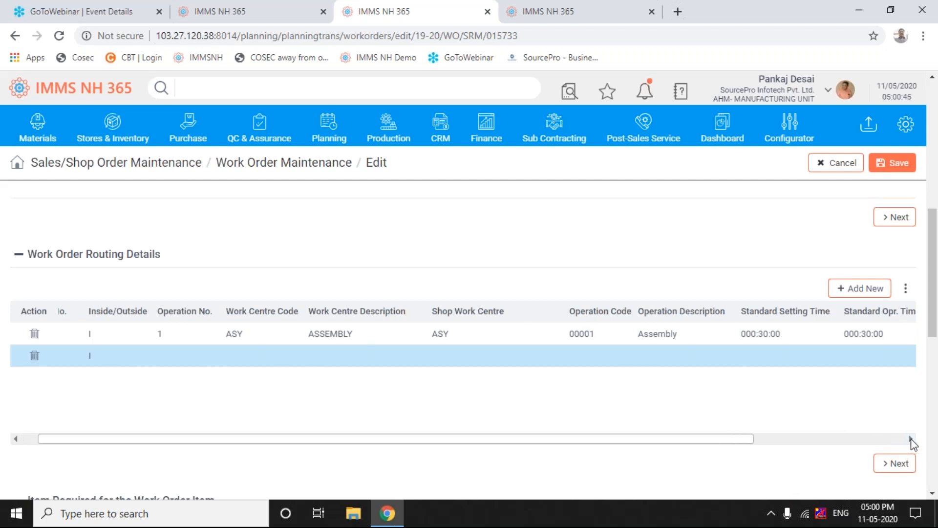
pyautogui.click(910, 438)
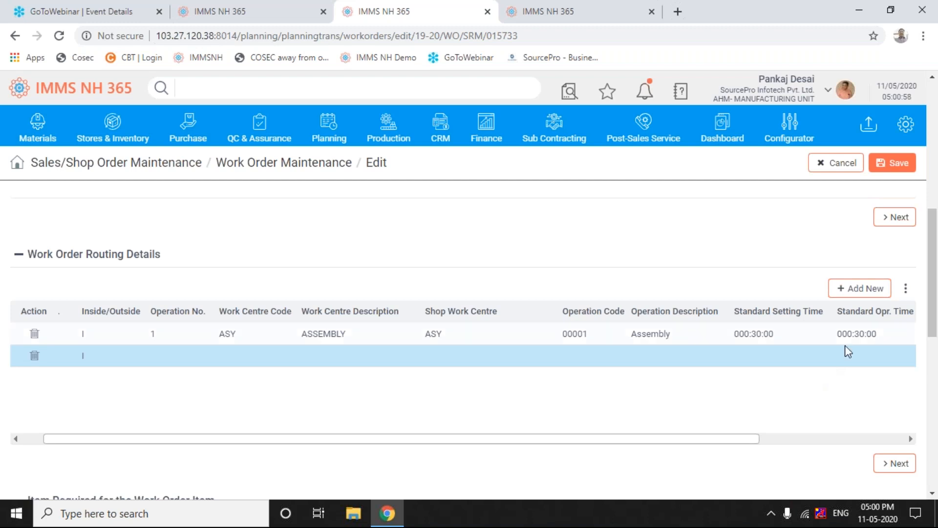
pyautogui.click(865, 333)
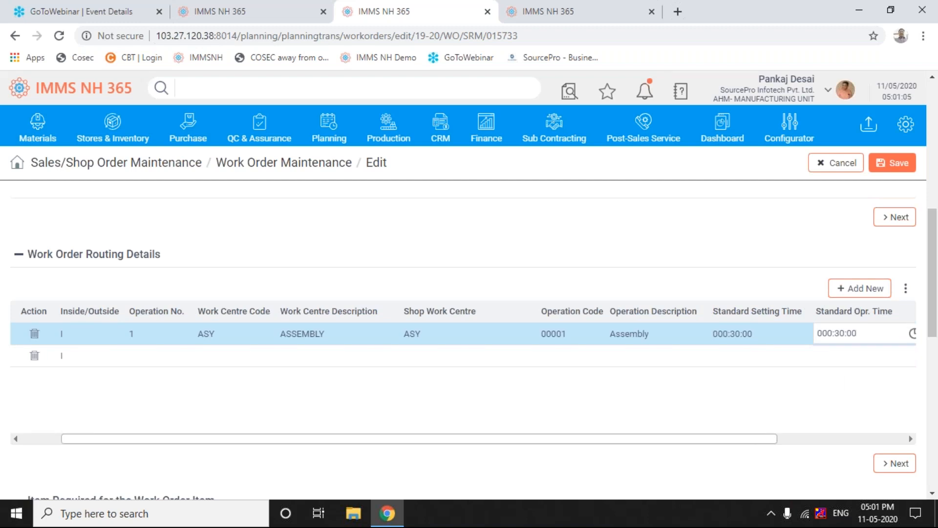
pyautogui.press('Left')
pyautogui.press('Left')
pyautogui.press('BackSpace')
pyautogui.press('BackSpace')
pyautogui.write('45')
pyautogui.click(859, 294)
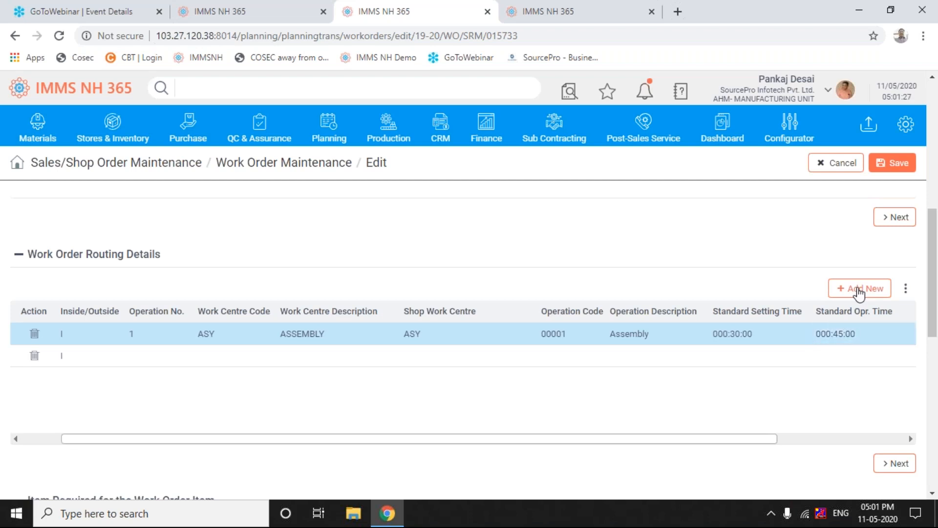
# - Set the Assembly operation's Standard Setting Time to 000:00:00
pyautogui.click(751, 336)
pyautogui.press('Left')
pyautogui.press('Left')
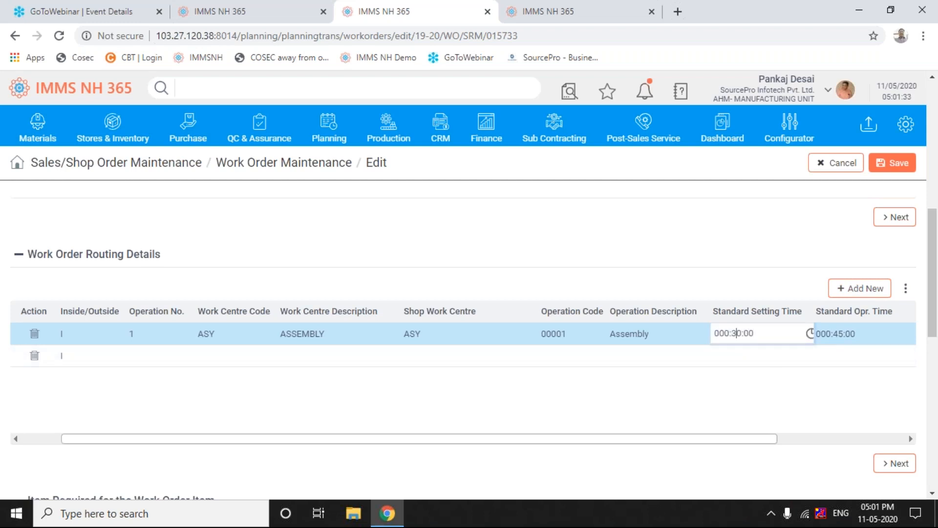
pyautogui.write('0')
pyautogui.press('Return')
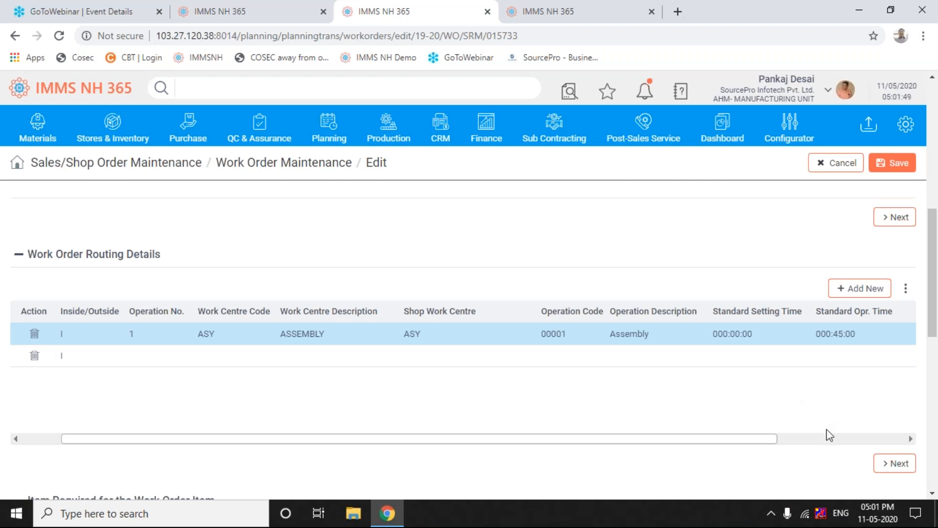
# - Examine the routing's QC Required and excess time columns, and compare the routing with the Work Order Detail and SJO Detail sections
pyautogui.hscroll(1, 841, 441)
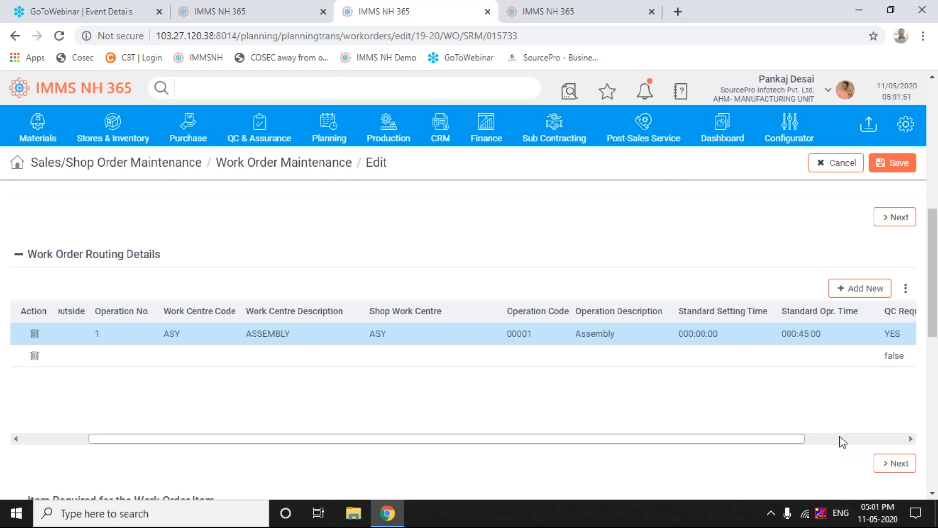
pyautogui.hscroll(1, 840, 436)
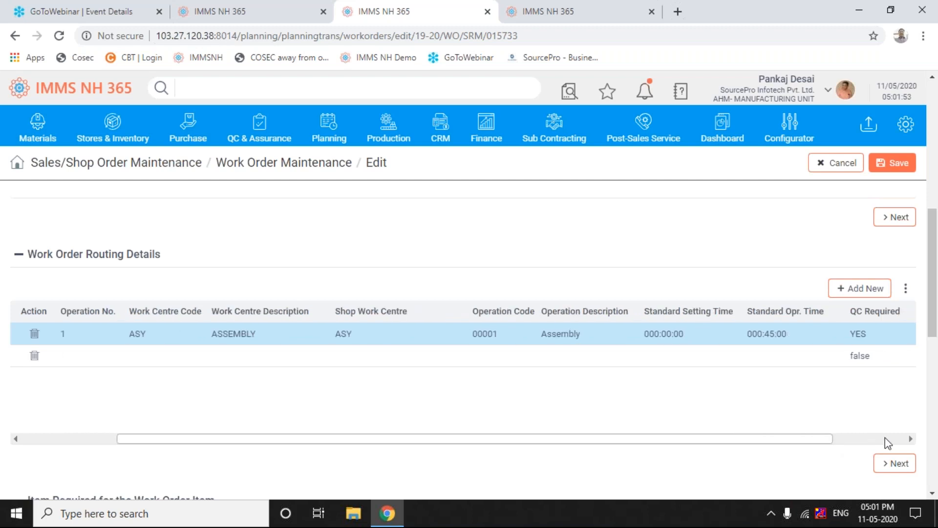
pyautogui.hscroll(2, 890, 443)
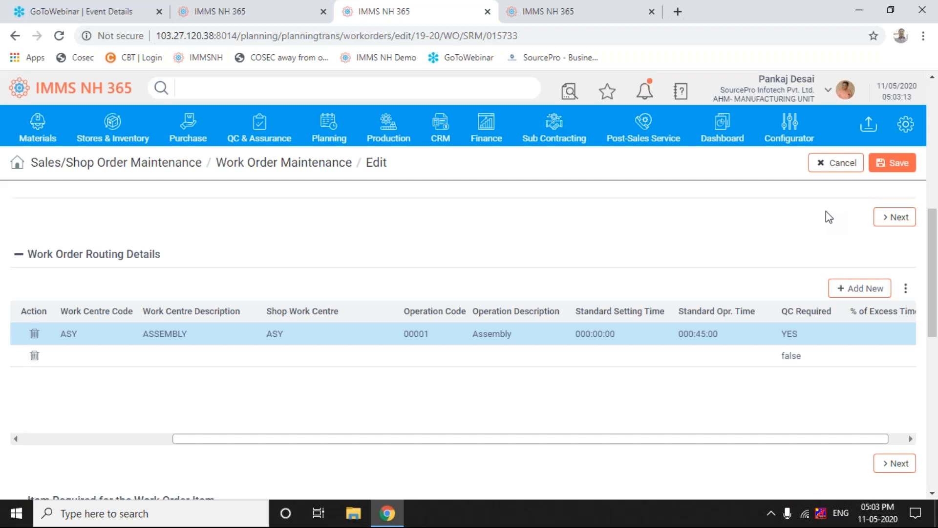
pyautogui.moveTo(932, 270); pyautogui.dragTo(931, 169)
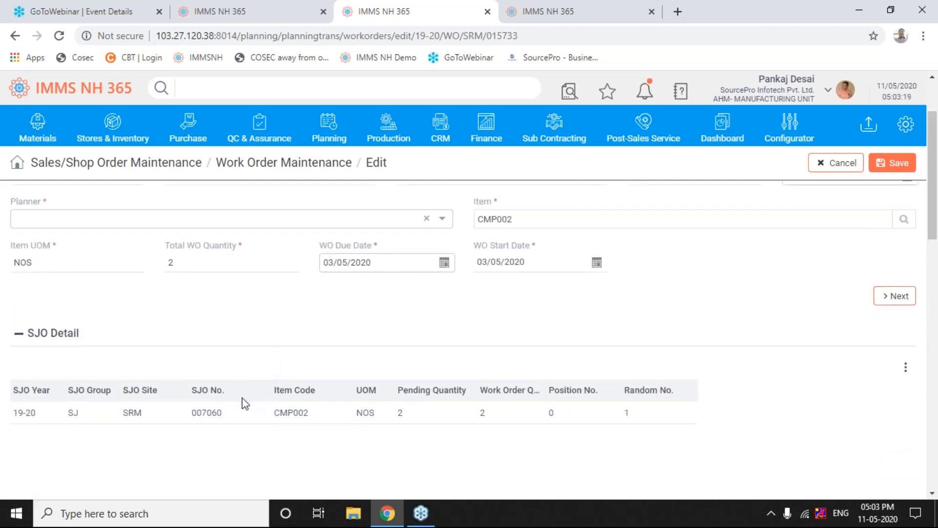
pyautogui.moveTo(931, 239); pyautogui.dragTo(932, 220)
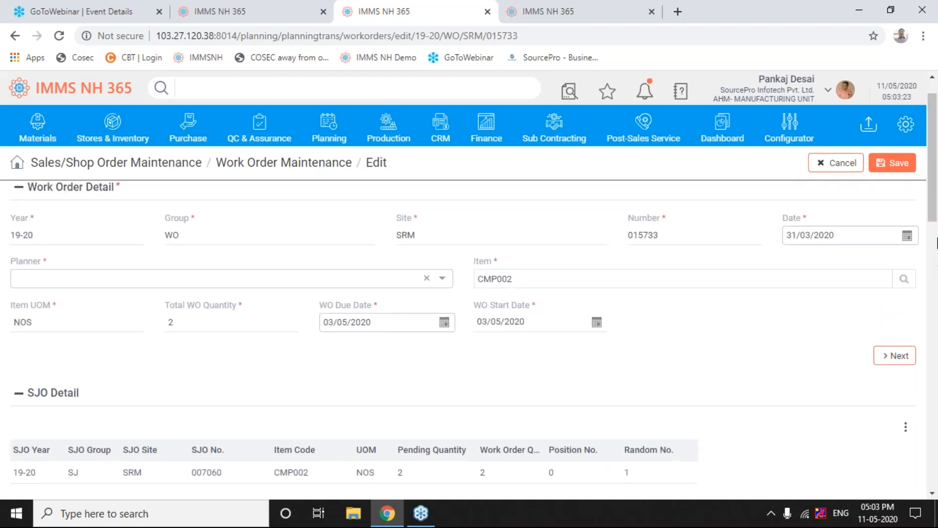
pyautogui.moveTo(933, 224); pyautogui.dragTo(935, 353)
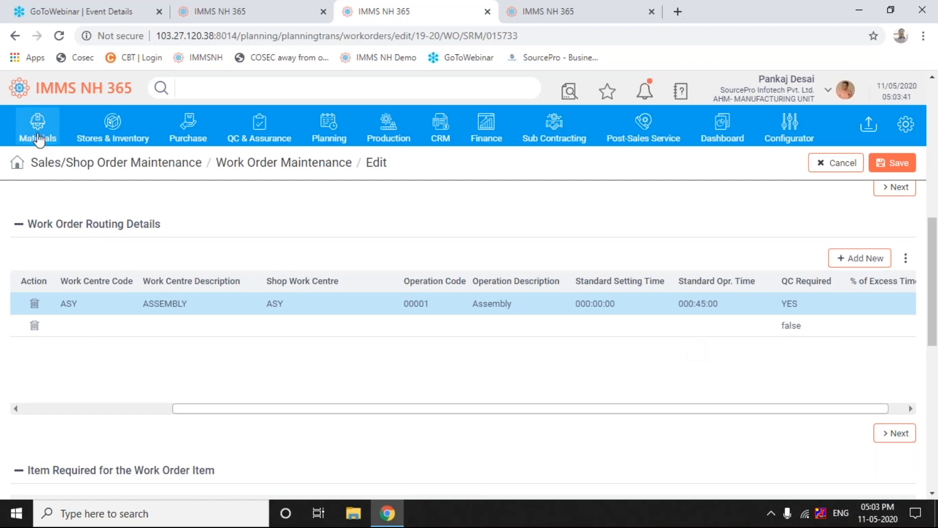
# - Open the Process Sheet Master - Entry list in a separate tab and search it for item cmp002
pyautogui.click(39, 139)
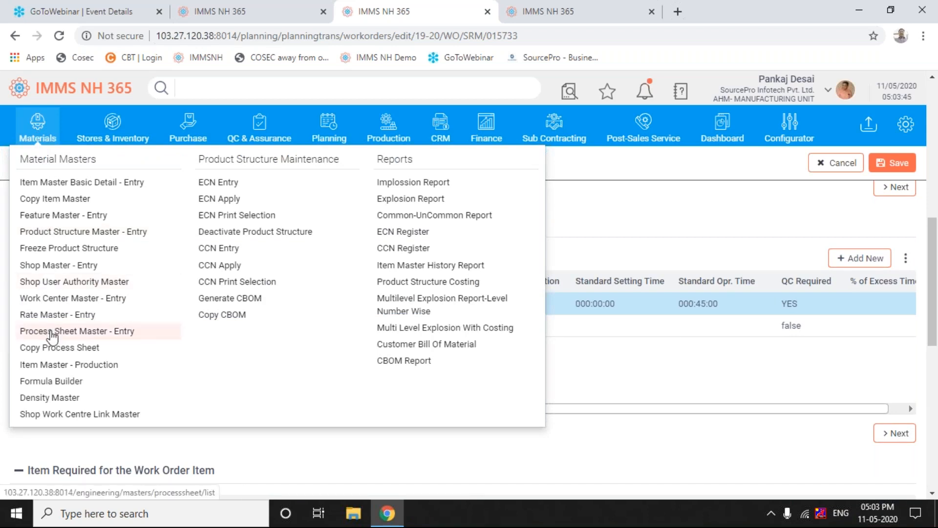
pyautogui.rightClick(52, 337)
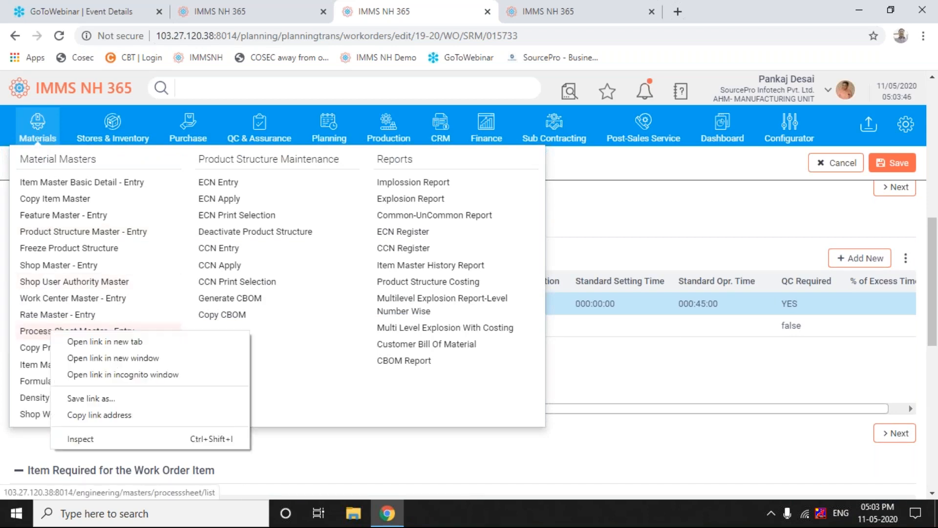
pyautogui.click(93, 341)
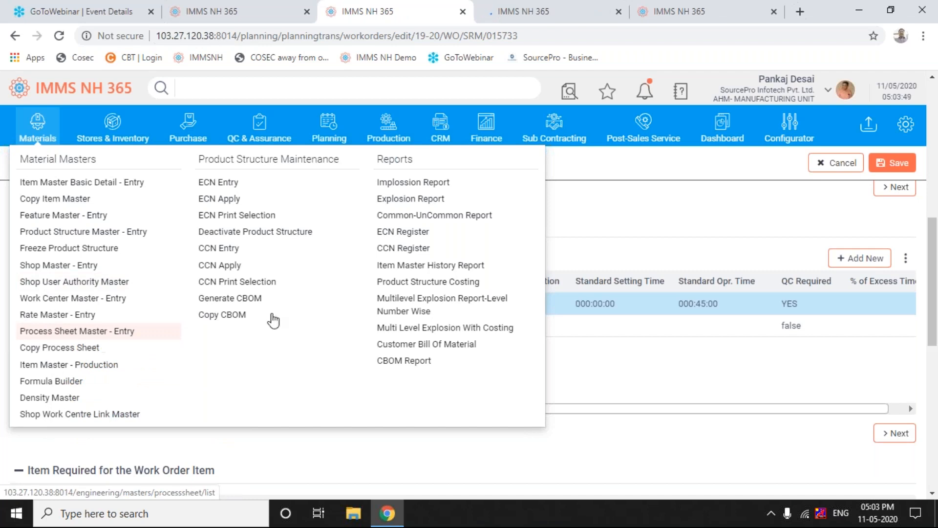
pyautogui.click(525, 12)
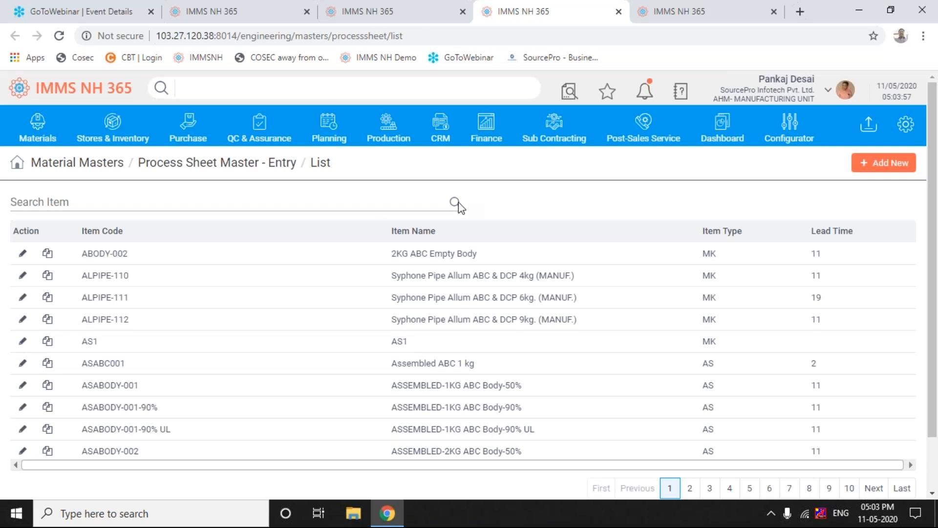
pyautogui.click(383, 206)
pyautogui.write('cmp002')
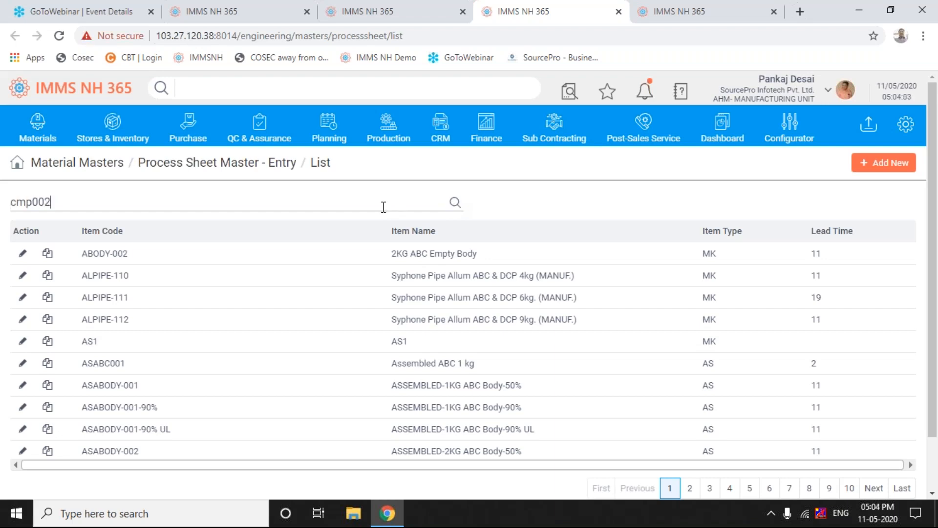
pyautogui.press('Return')
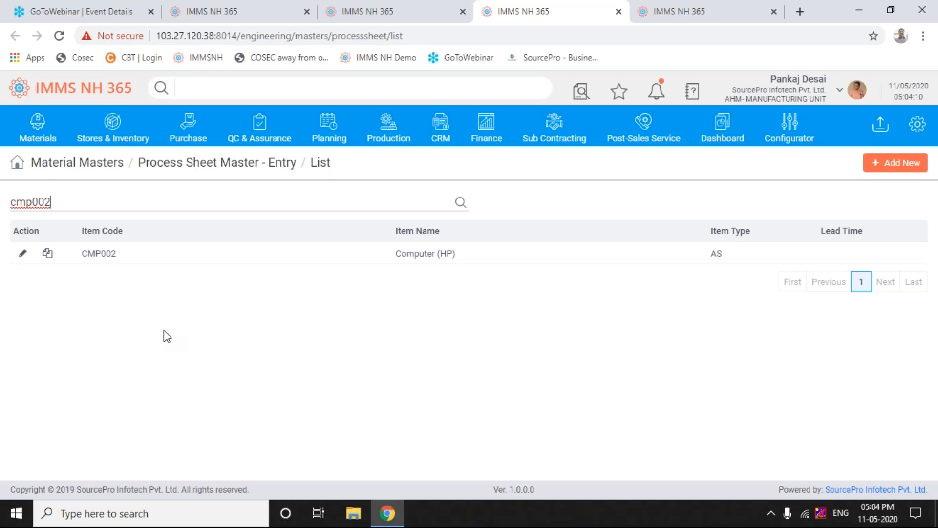
# - Replace the process sheet search term with "back", extend it to "backcover", and run the search
pyautogui.press('BackSpace')
pyautogui.press('BackSpace')
pyautogui.press('BackSpace')
pyautogui.press('BackSpace')
pyautogui.press('BackSpace')
pyautogui.press('BackSpace')
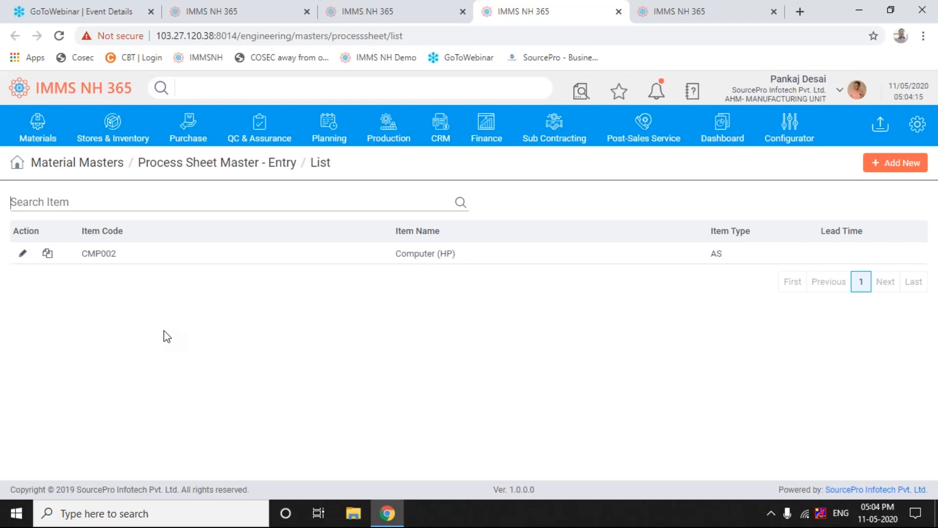
pyautogui.write('back')
pyautogui.click(461, 204)
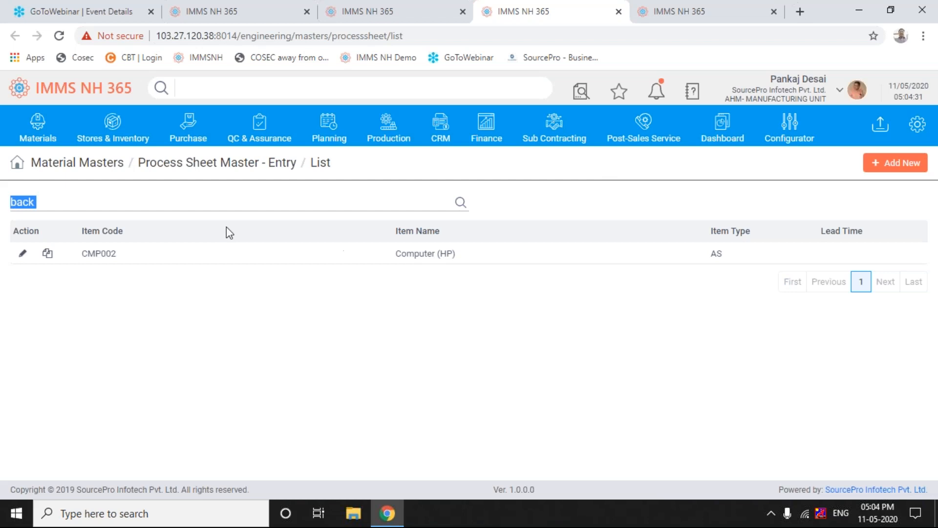
pyautogui.click(148, 200)
pyautogui.write('cov')
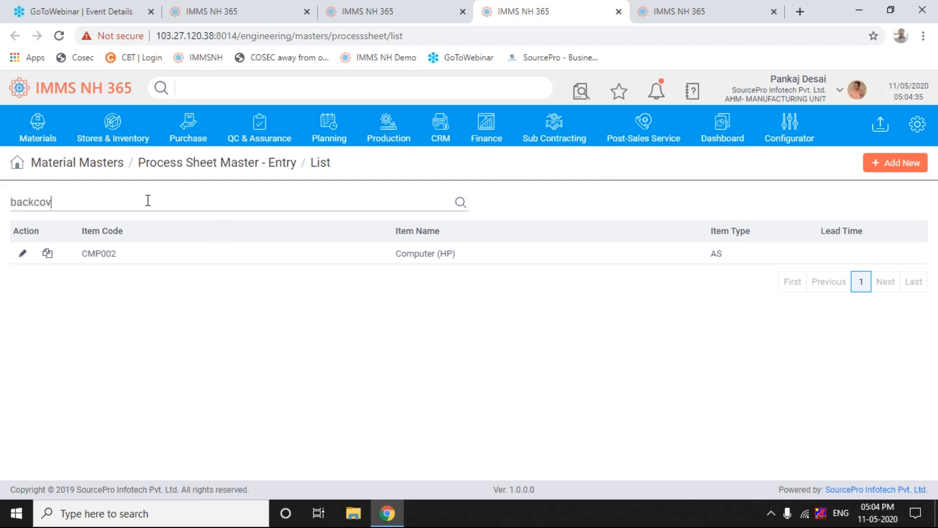
pyautogui.write('er')
pyautogui.press('Return')
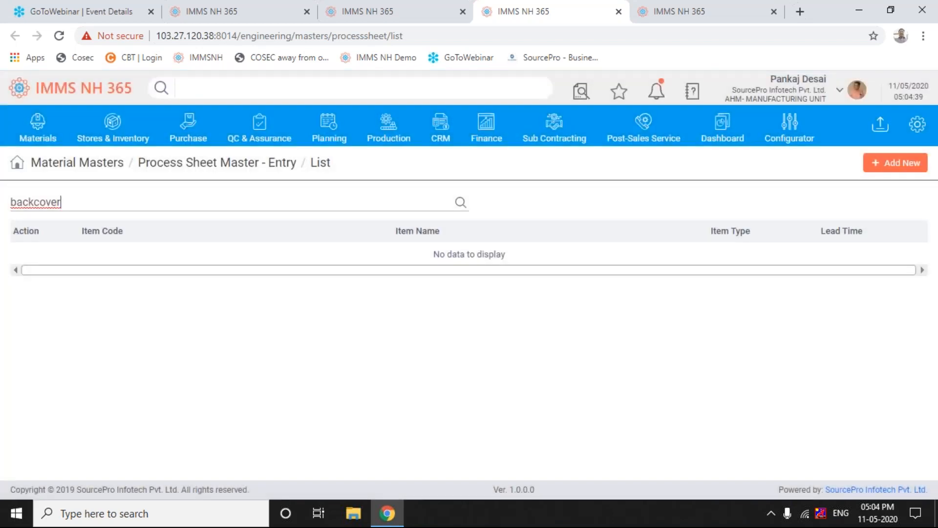
pyautogui.click(460, 203)
pyautogui.click(898, 170)
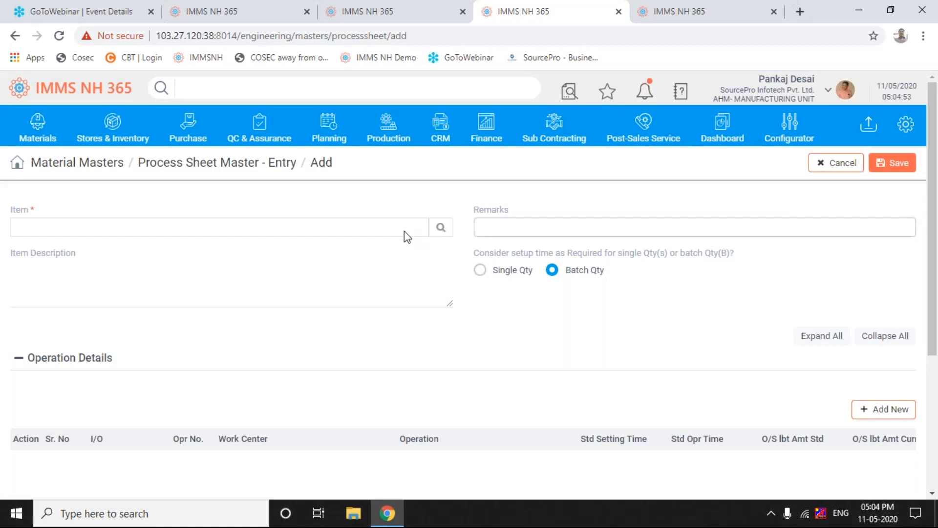
pyautogui.click(442, 228)
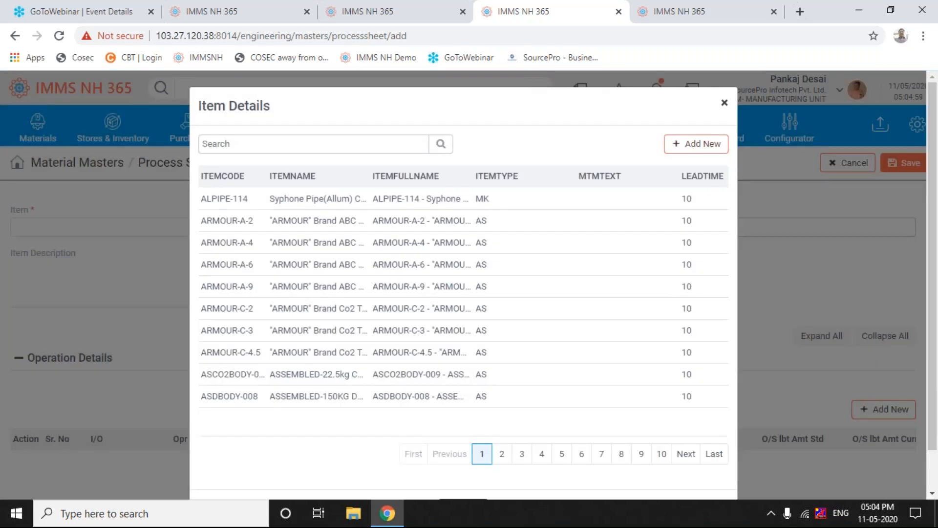
pyautogui.click(313, 144)
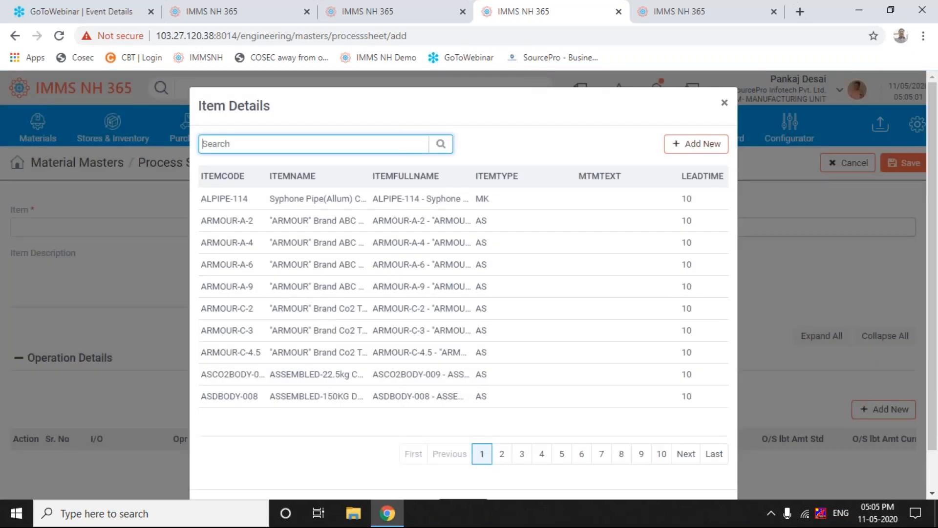
pyautogui.write('back')
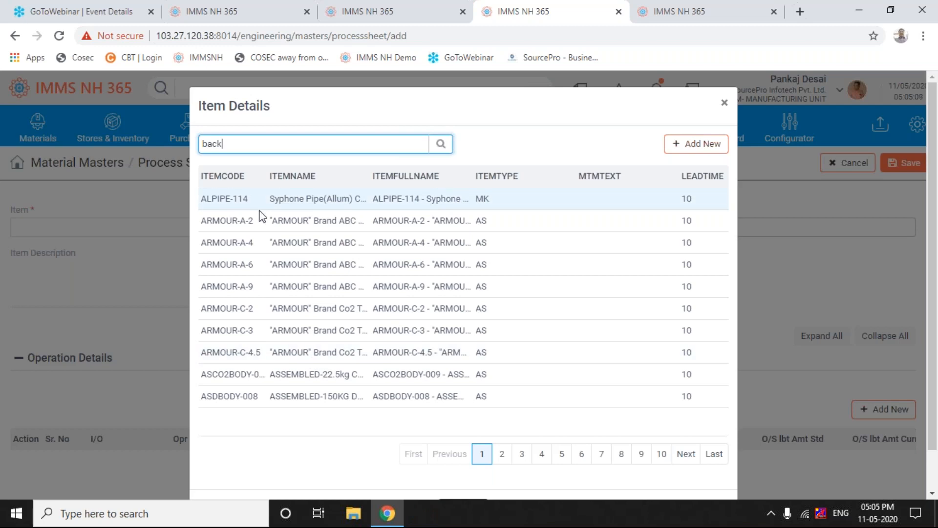
pyautogui.click(238, 199)
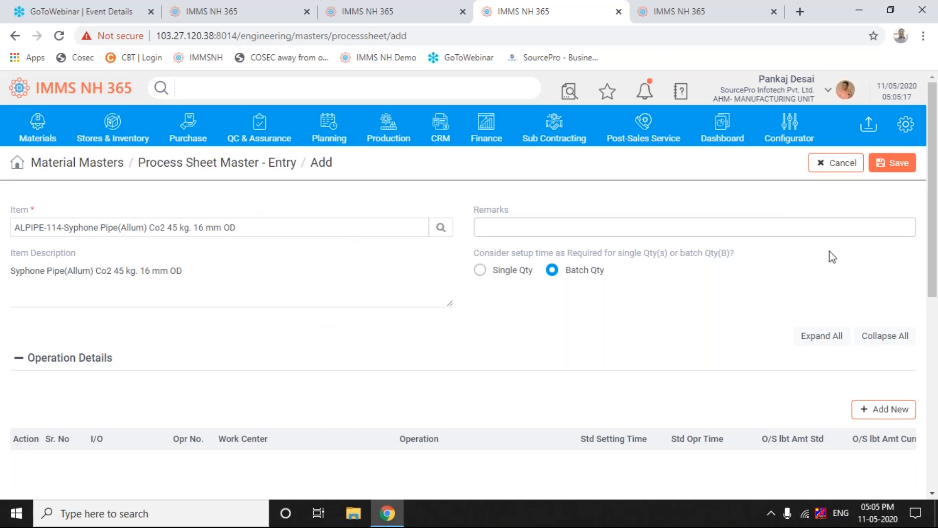
pyautogui.moveTo(935, 230); pyautogui.dragTo(934, 282)
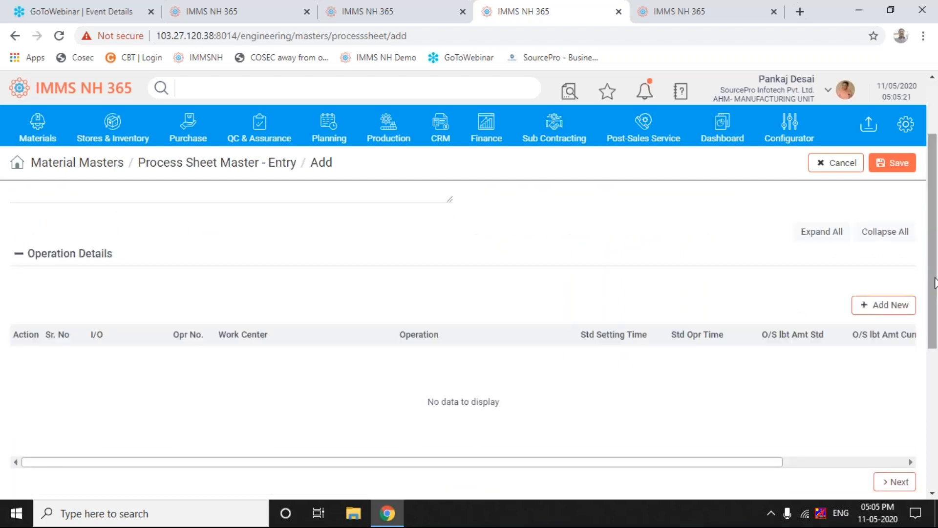
pyautogui.click(877, 311)
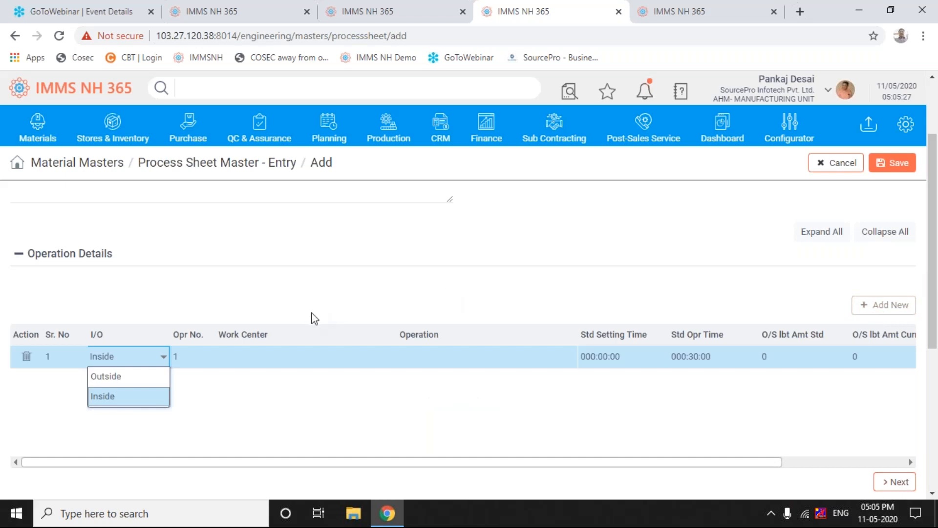
pyautogui.click(833, 163)
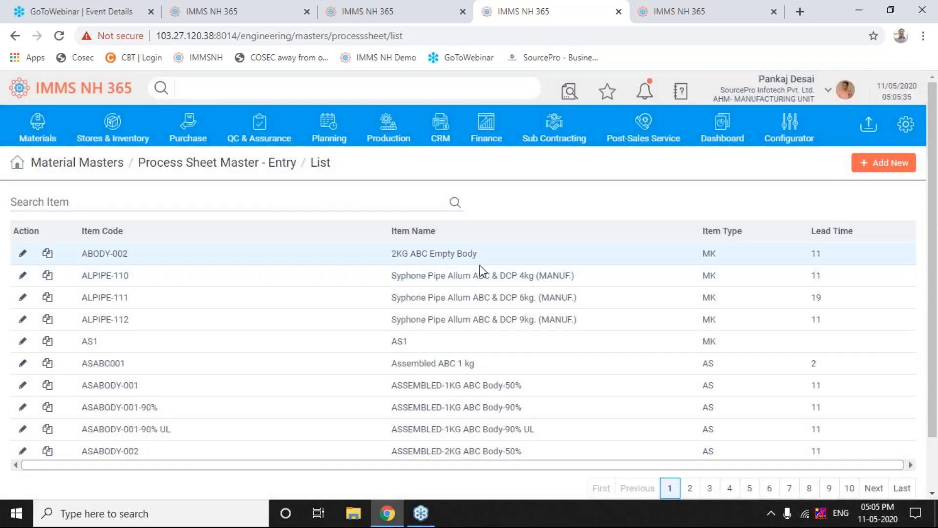
# - View the Operation Details of the ABODY-002 process sheet, and return to the process sheet list
pyautogui.click(452, 257)
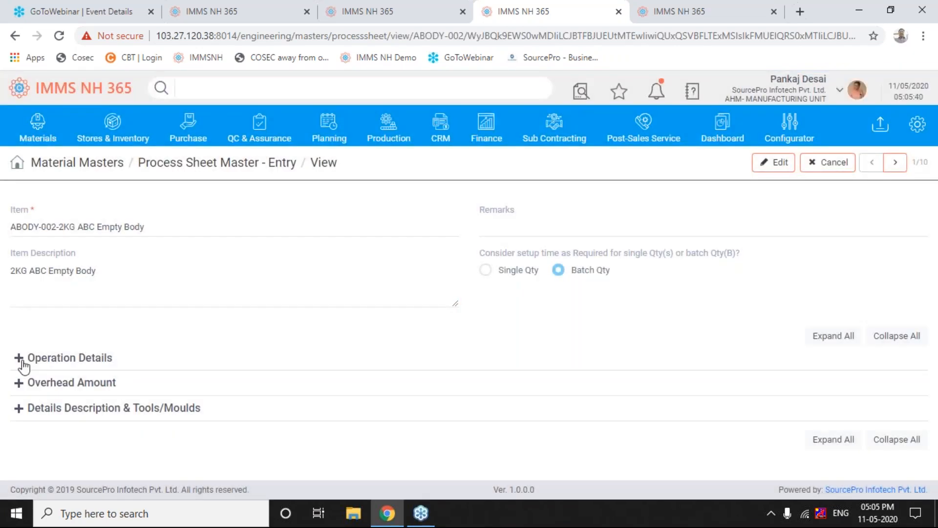
pyautogui.click(19, 359)
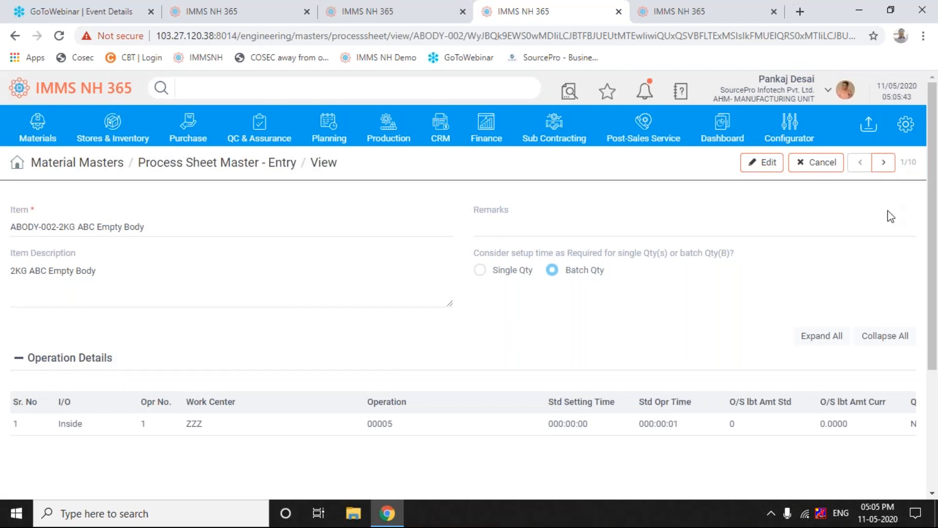
pyautogui.moveTo(878, 209); pyautogui.dragTo(778, 176)
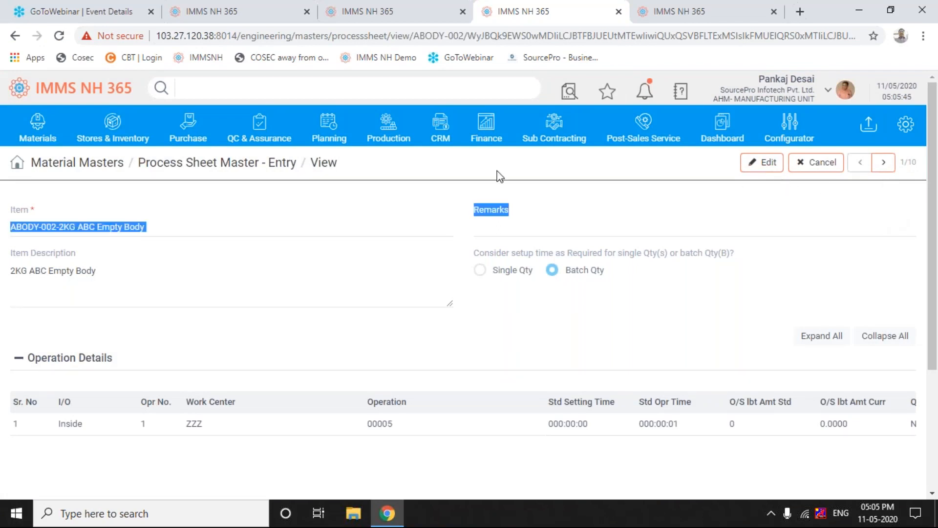
pyautogui.click(821, 164)
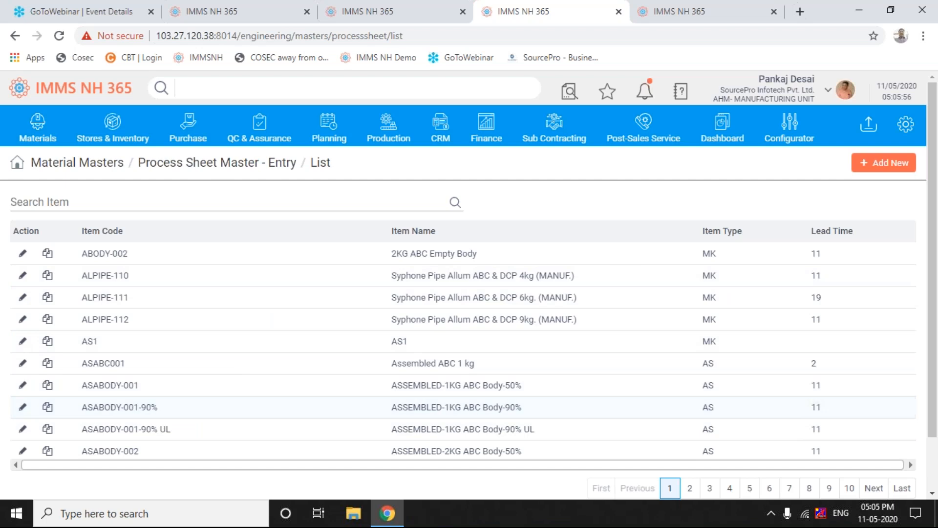
# - Search the process sheet list for "back", open the BAK001 Back Cover sheet, and examine its Operation Details through the QC Req? column
pyautogui.click(165, 204)
pyautogui.write('back')
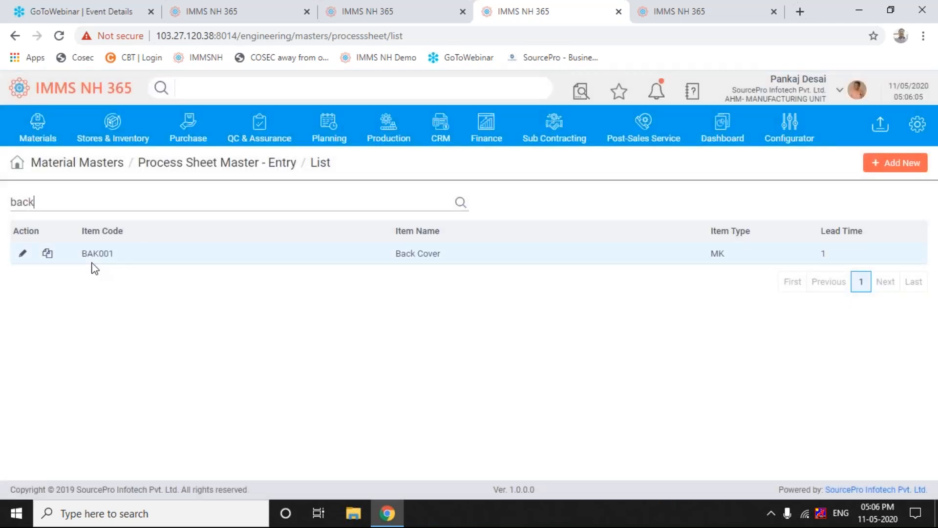
pyautogui.click(23, 254)
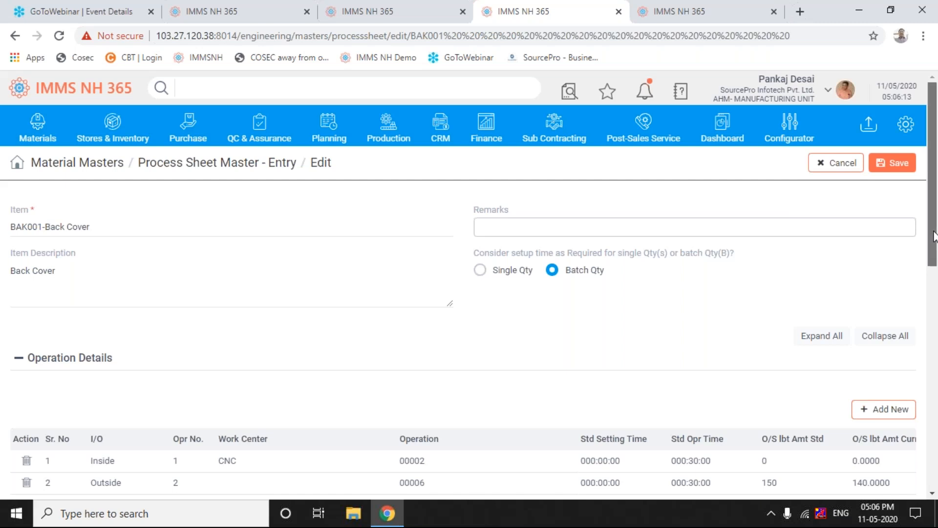
pyautogui.moveTo(934, 237); pyautogui.dragTo(934, 267)
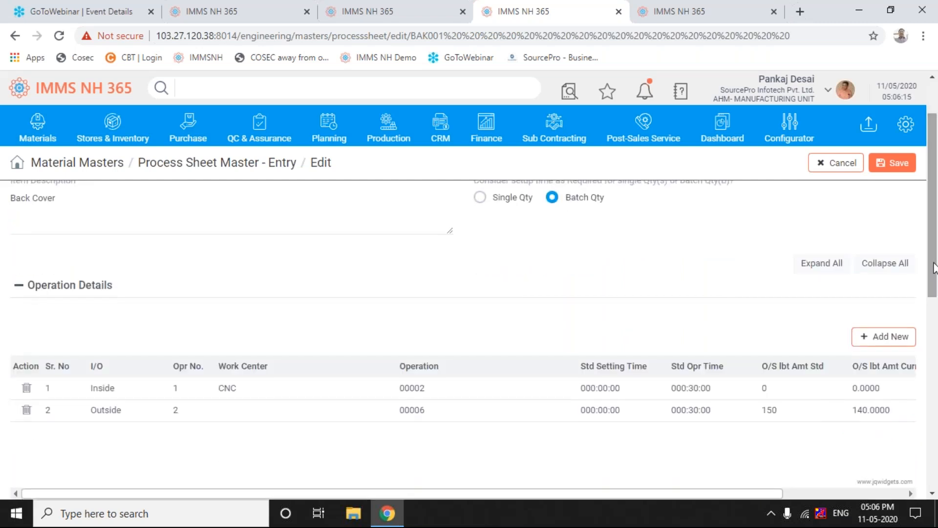
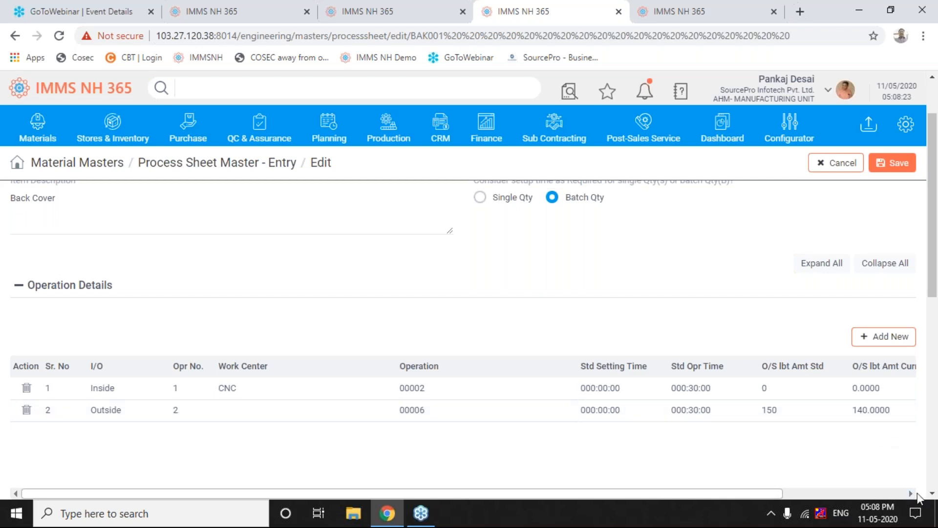
pyautogui.moveTo(911, 495); pyautogui.dragTo(910, 494)
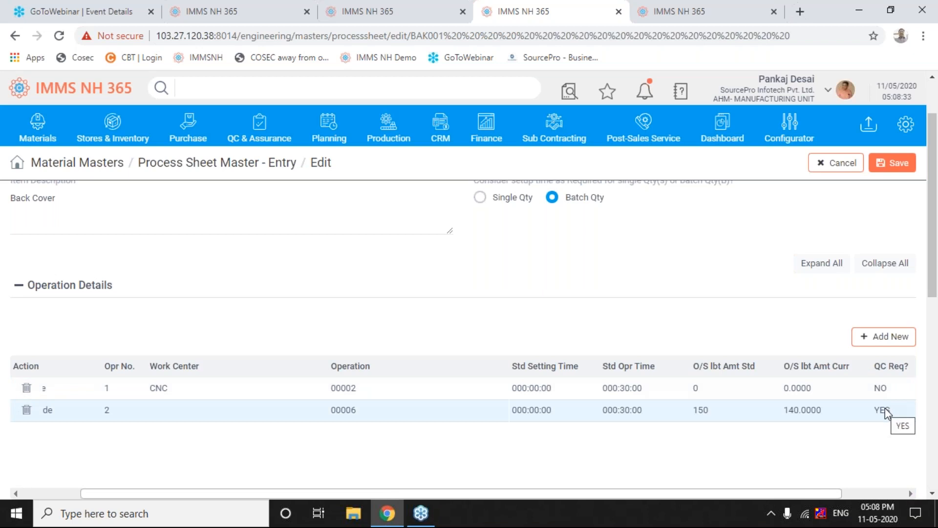
pyautogui.click(52, 494)
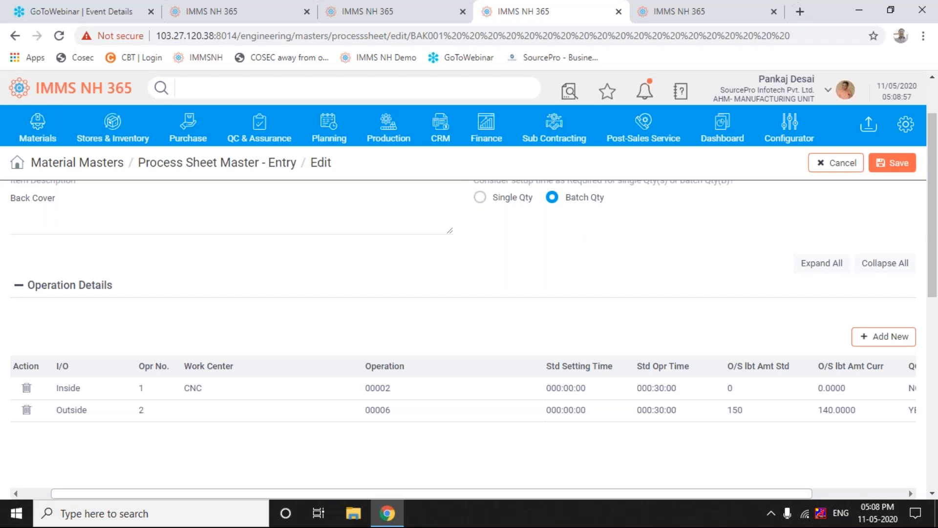
# - Open the Rate Master - Entry list, refresh the page, and view the current and old rates of rate code 01, ASSEMBLY RATE
pyautogui.click(38, 128)
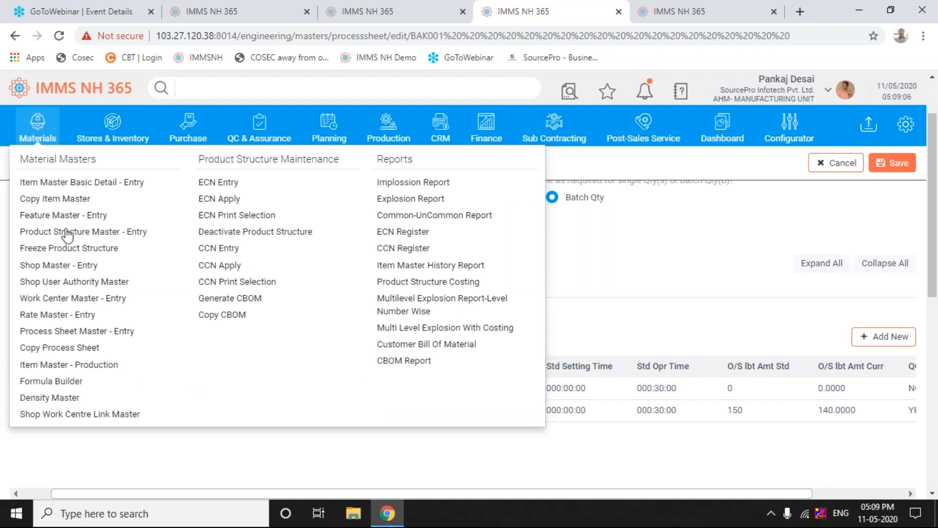
pyautogui.click(65, 321)
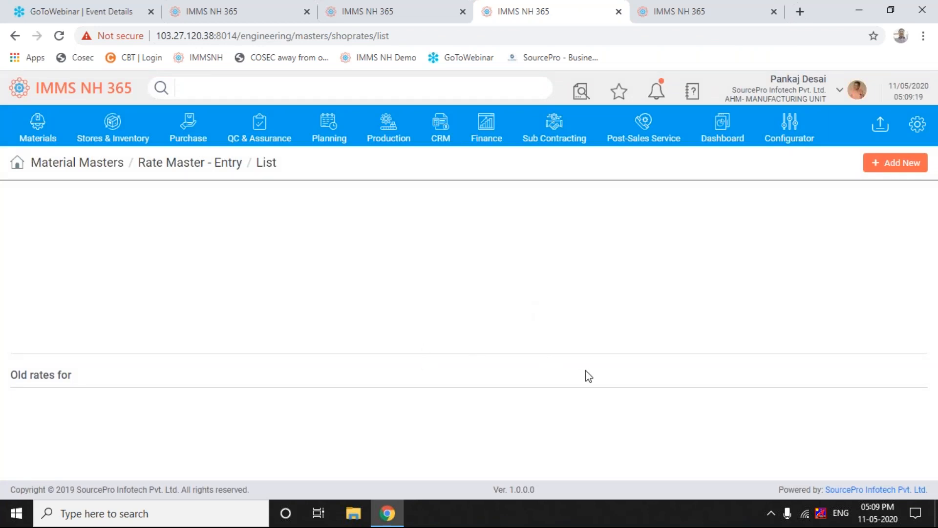
pyautogui.press('F5')
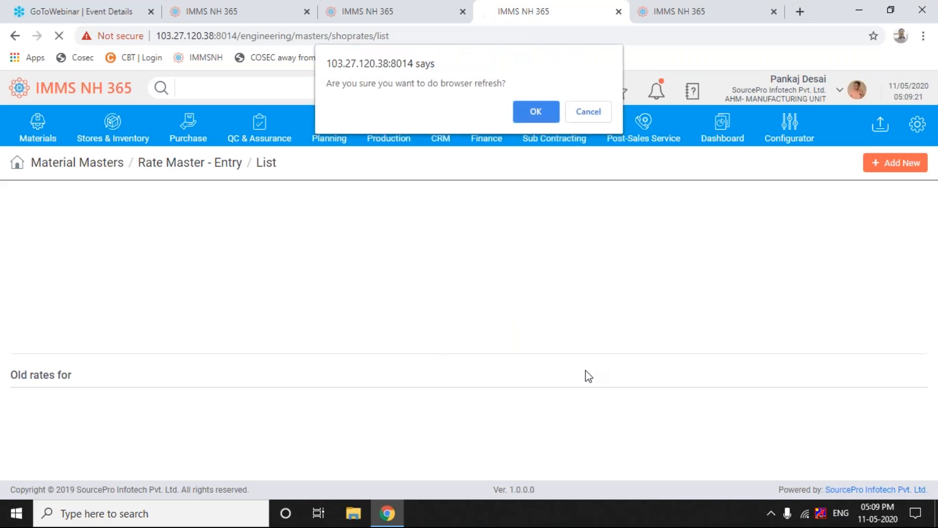
pyautogui.press('Return')
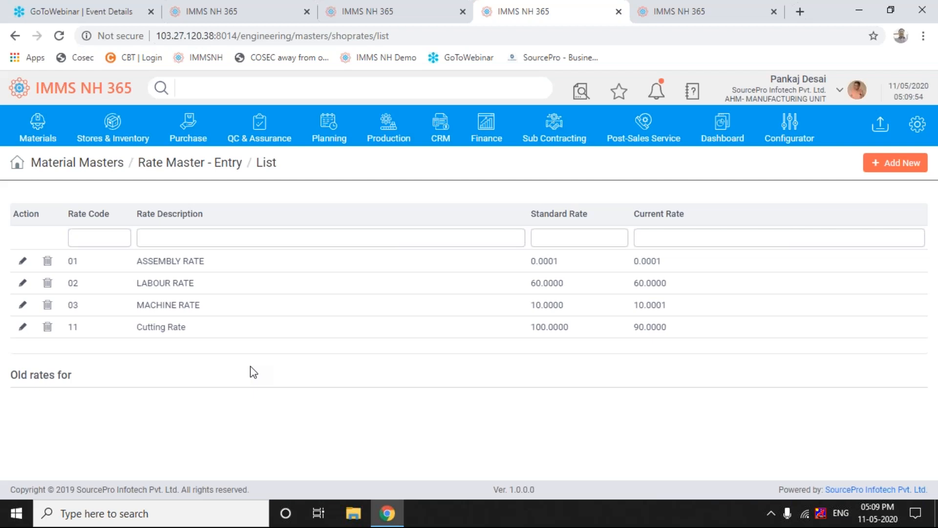
pyautogui.click(23, 263)
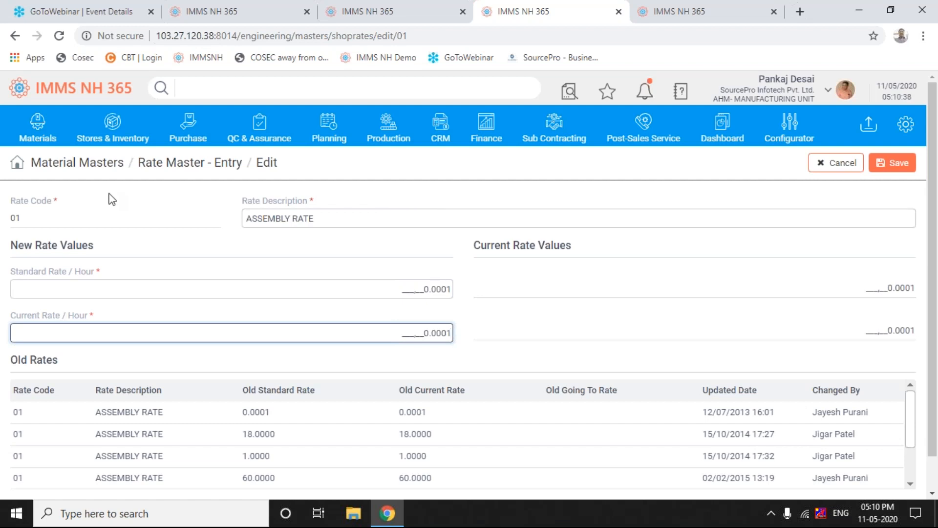
pyautogui.click(32, 131)
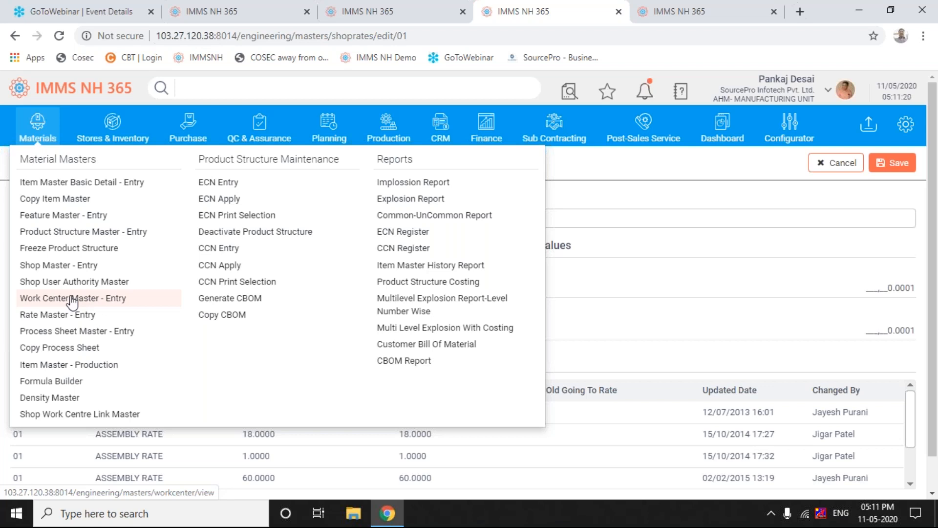
pyautogui.click(586, 328)
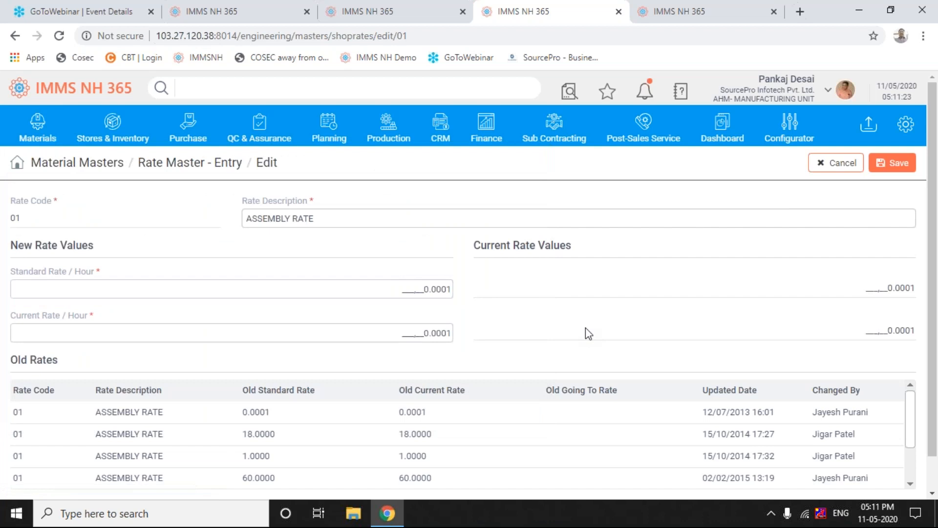
# - Switch back to the CMP002 work order and view its Work Order Detail section
pyautogui.click(364, 19)
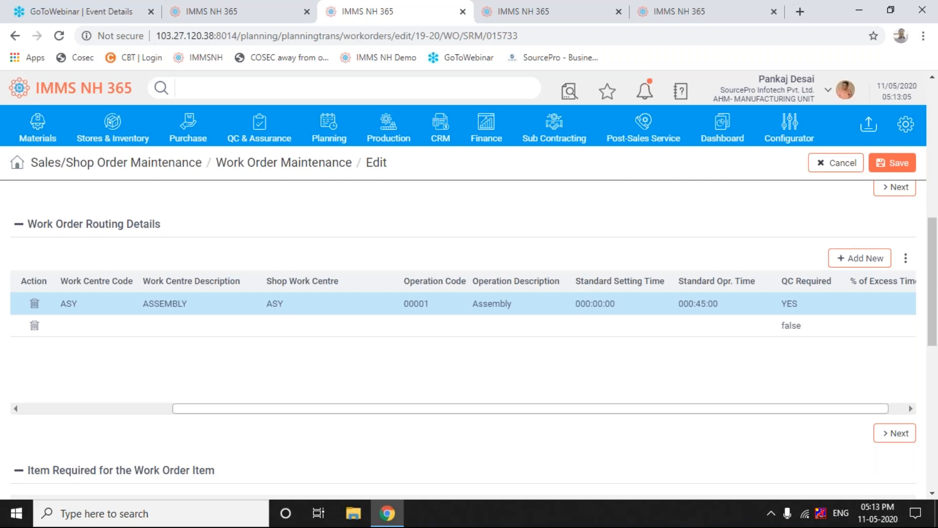
pyautogui.moveTo(931, 264); pyautogui.dragTo(911, 135)
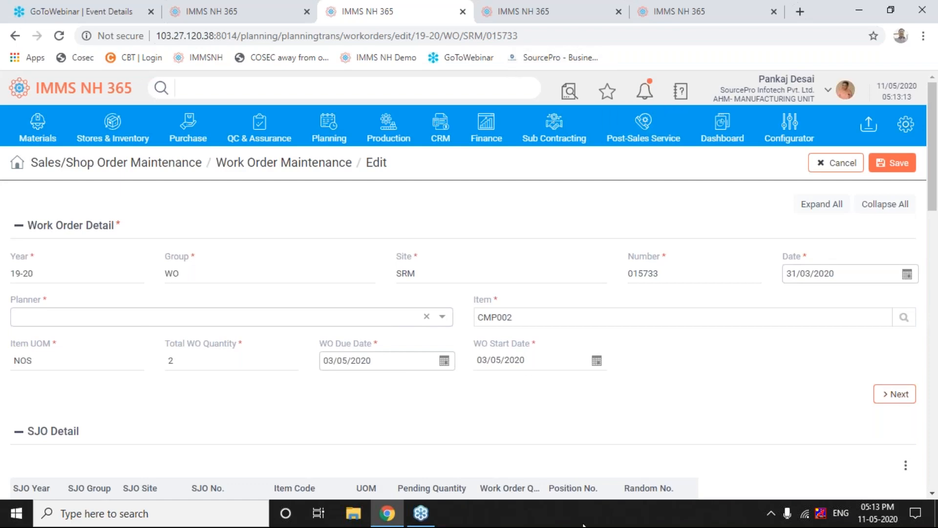
pyautogui.click(550, 10)
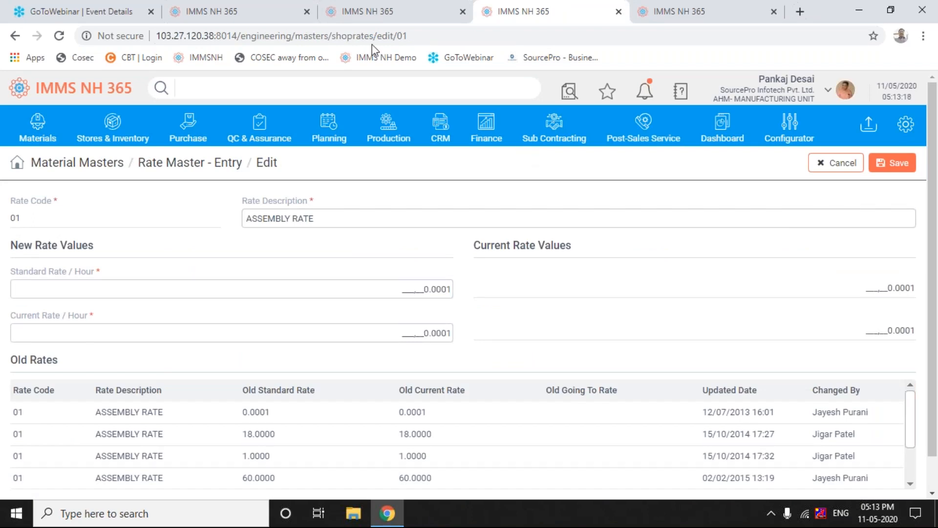
pyautogui.hotkey('ctrl', 'Tab')
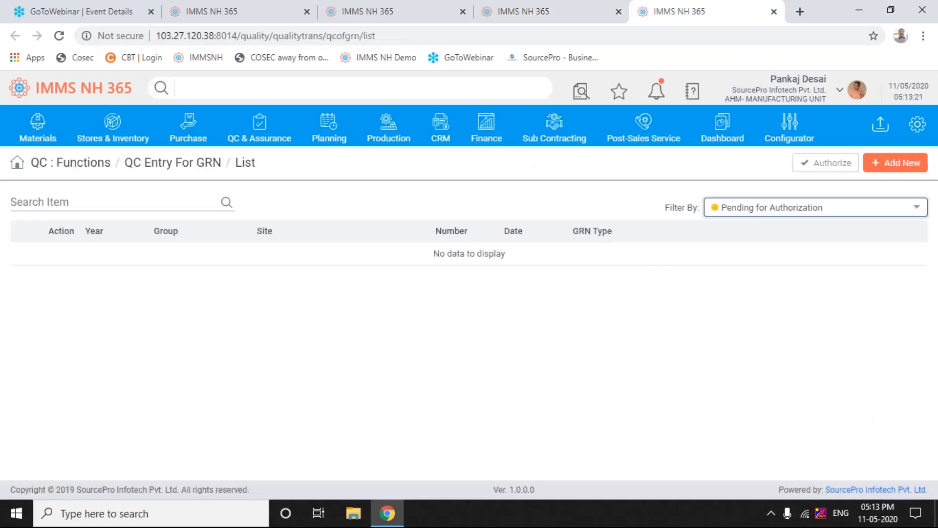
pyautogui.click(278, 14)
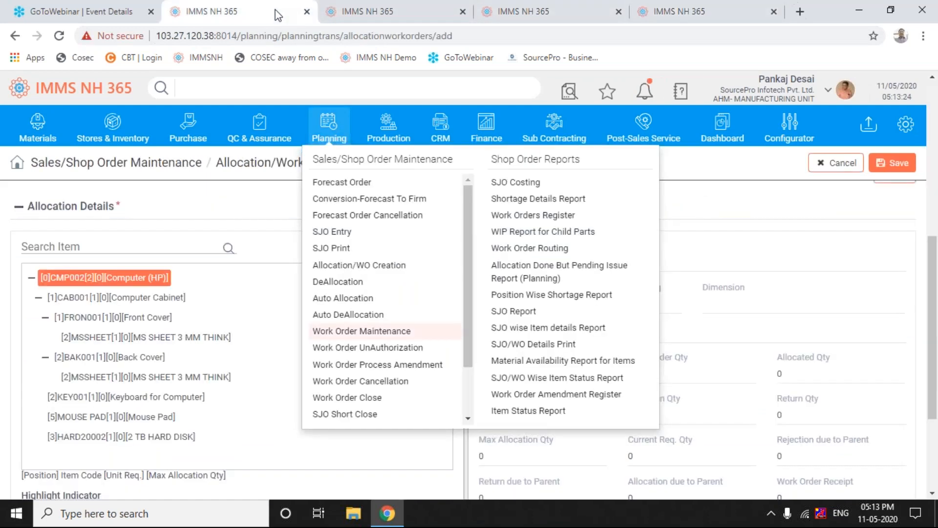
pyautogui.click(389, 16)
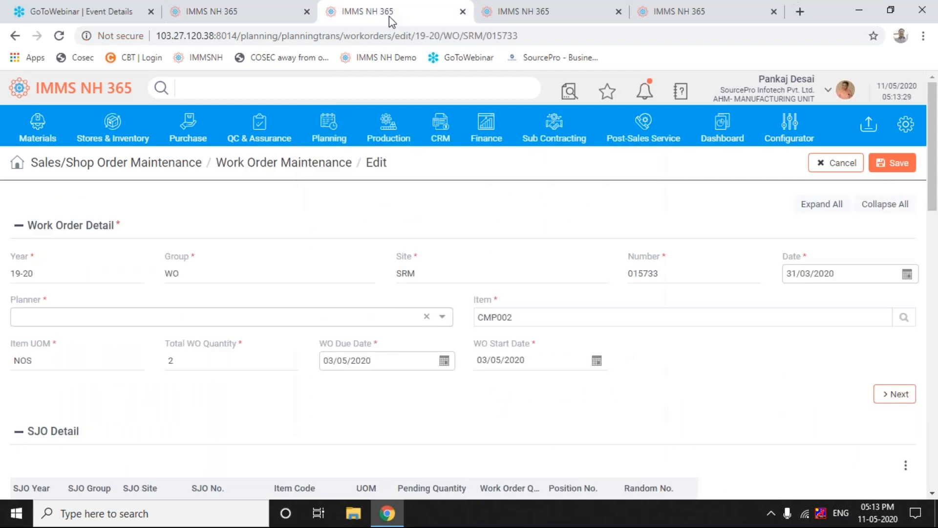
pyautogui.click(501, 12)
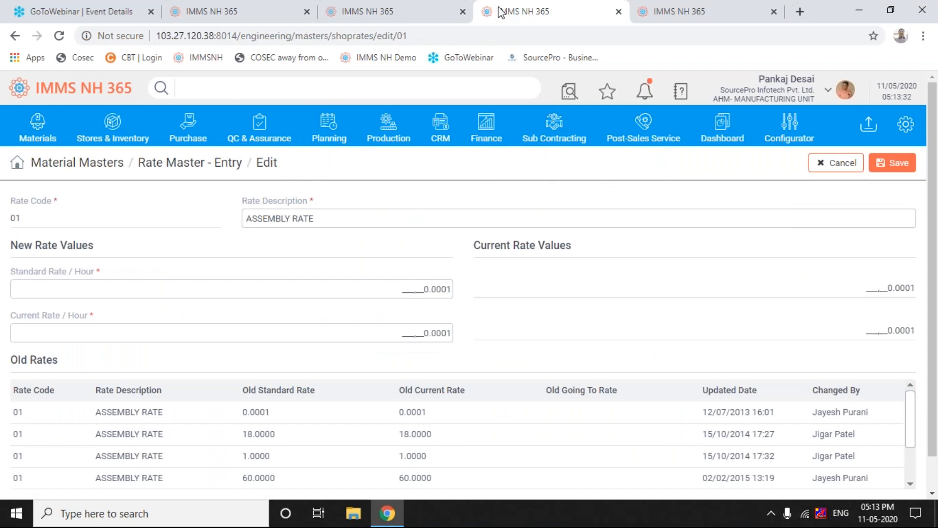
pyautogui.click(46, 132)
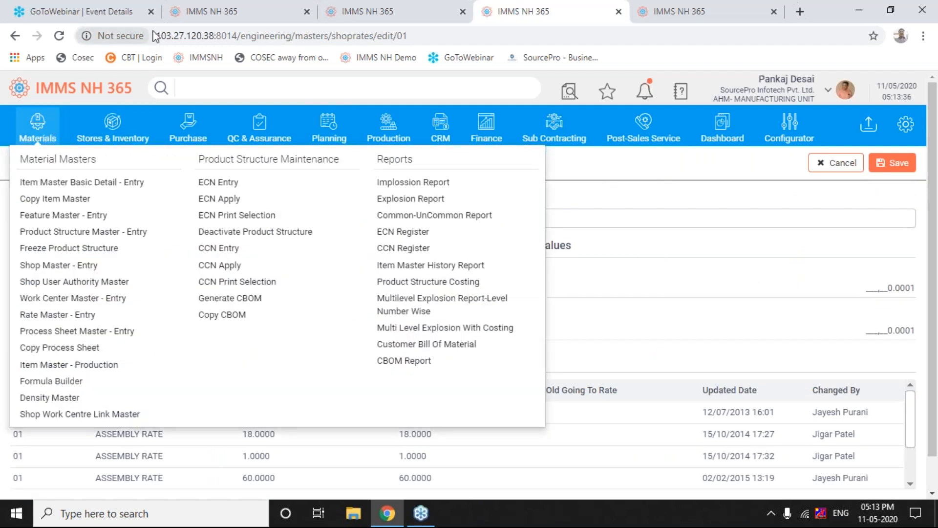
pyautogui.click(699, 254)
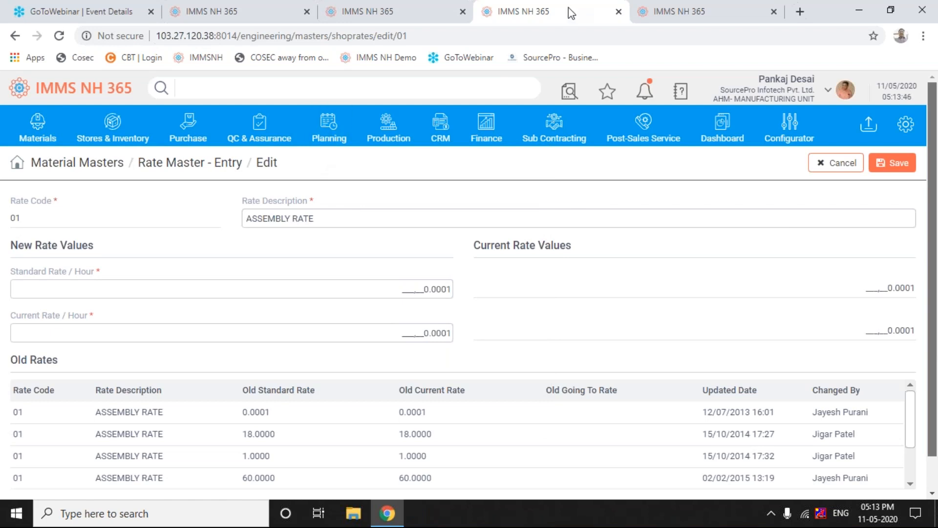
# - Return to the Process Sheet Master - Entry list, search it for "back", and open the BAK001 Back Cover process sheet
pyautogui.click(33, 131)
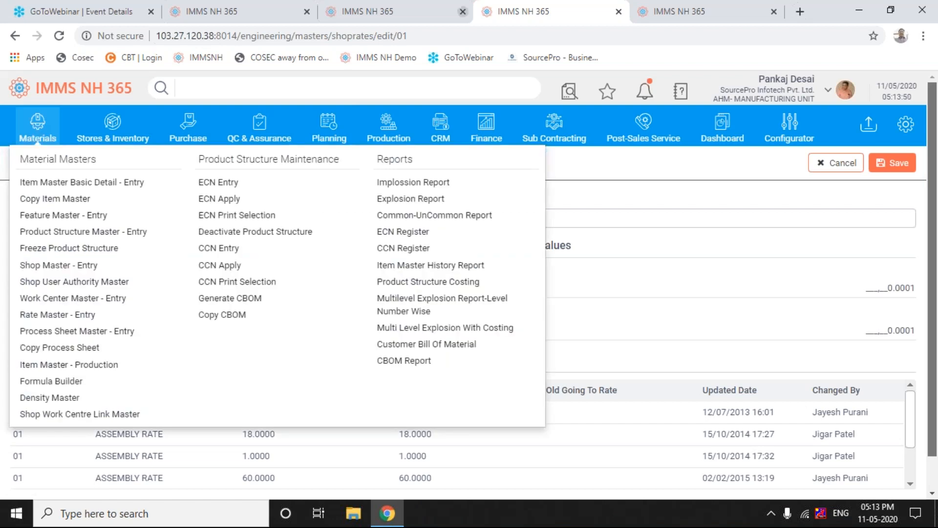
pyautogui.click(80, 332)
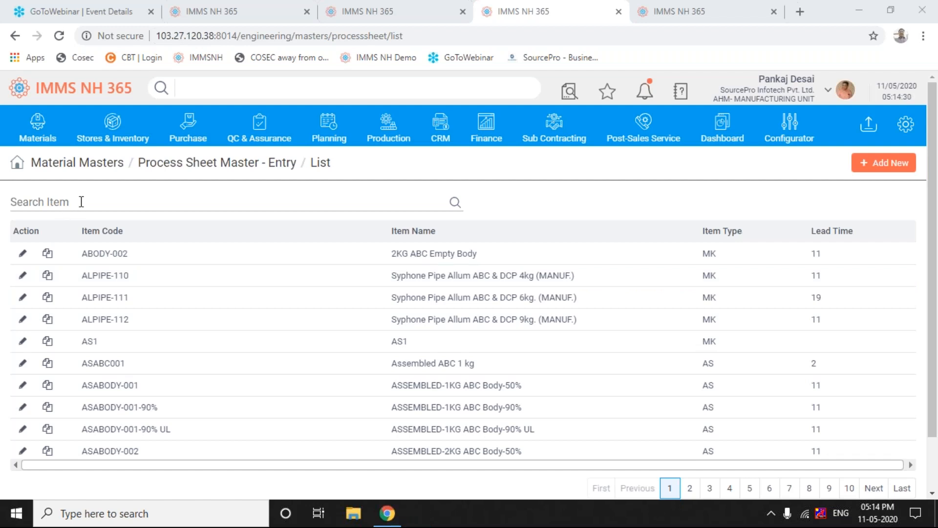
pyautogui.click(734, 50)
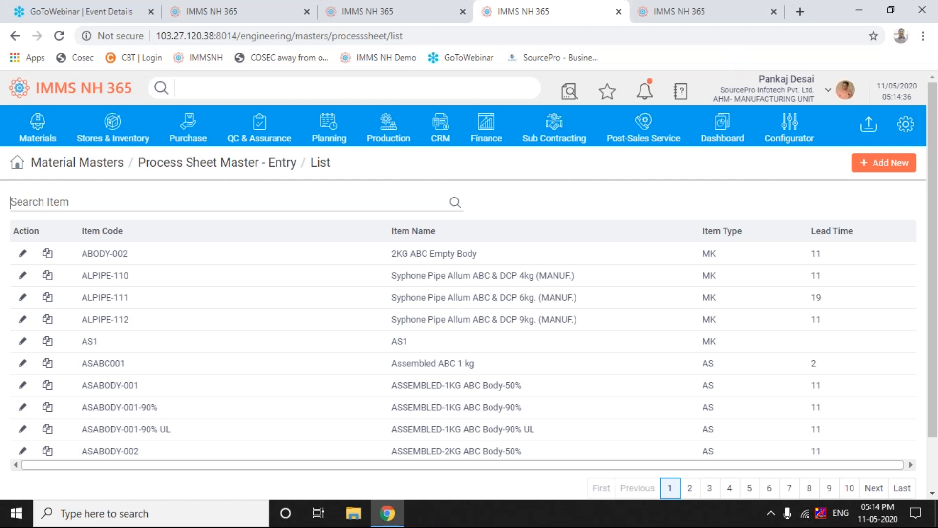
pyautogui.write('back')
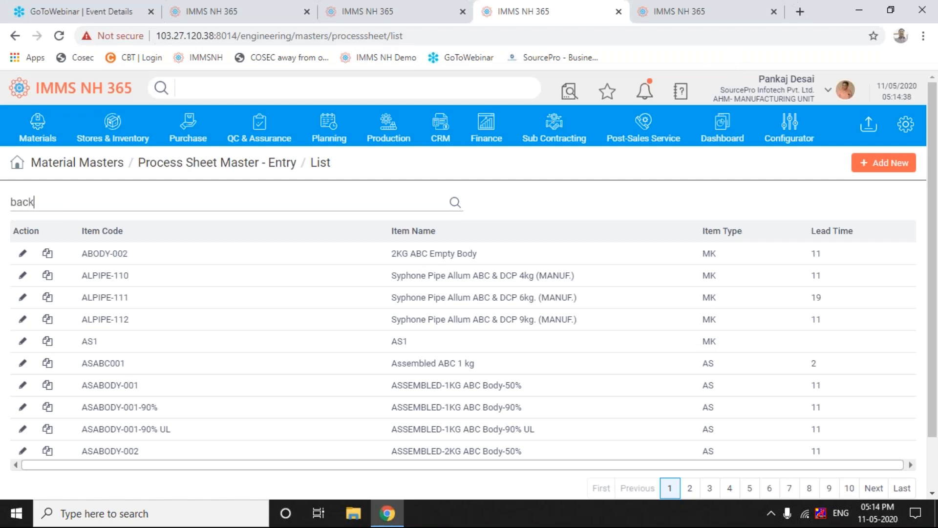
pyautogui.press('Return')
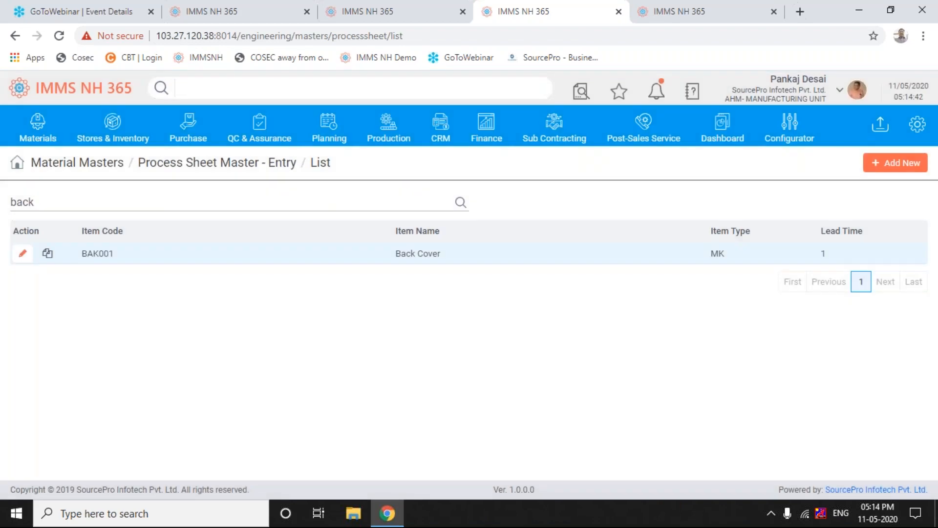
pyautogui.click(22, 256)
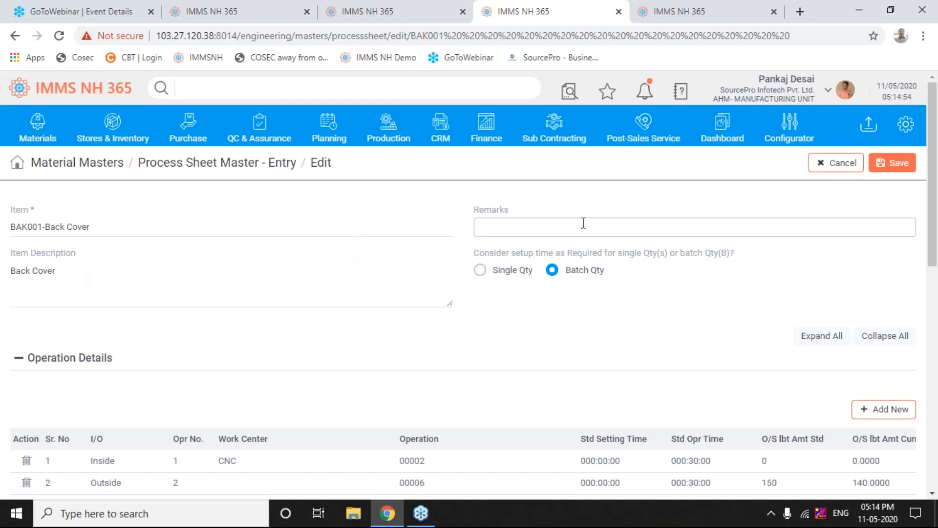
# - Set the Back Cover's setup time consideration to Single Qty, and close the process sheet's tab without saving
pyautogui.click(536, 232)
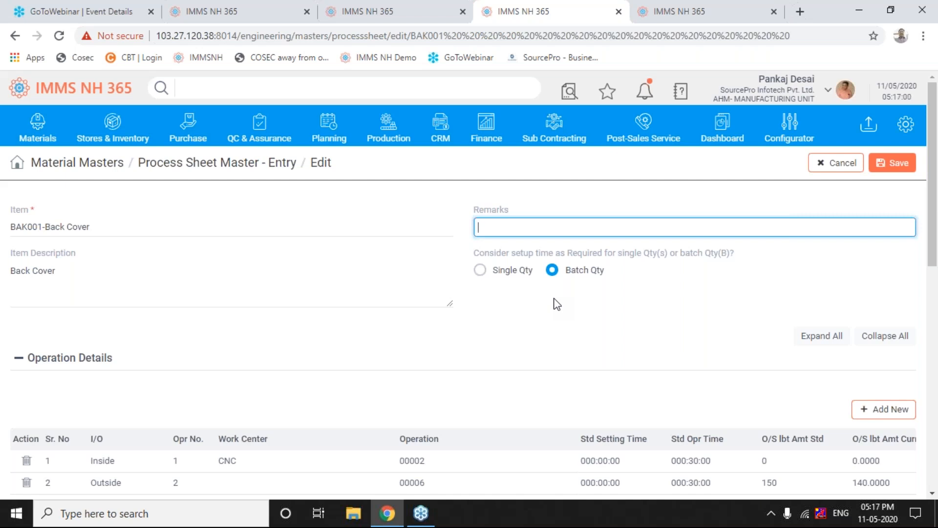
pyautogui.click(480, 270)
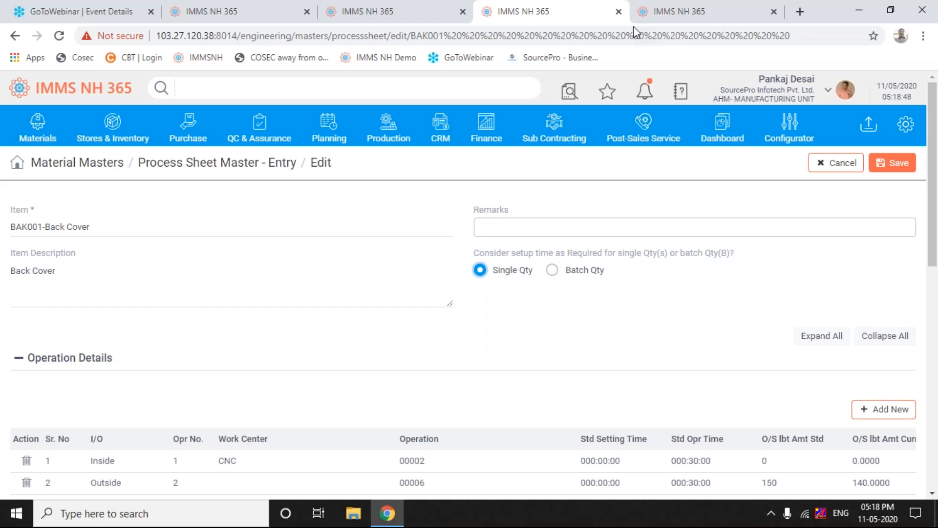
pyautogui.click(619, 11)
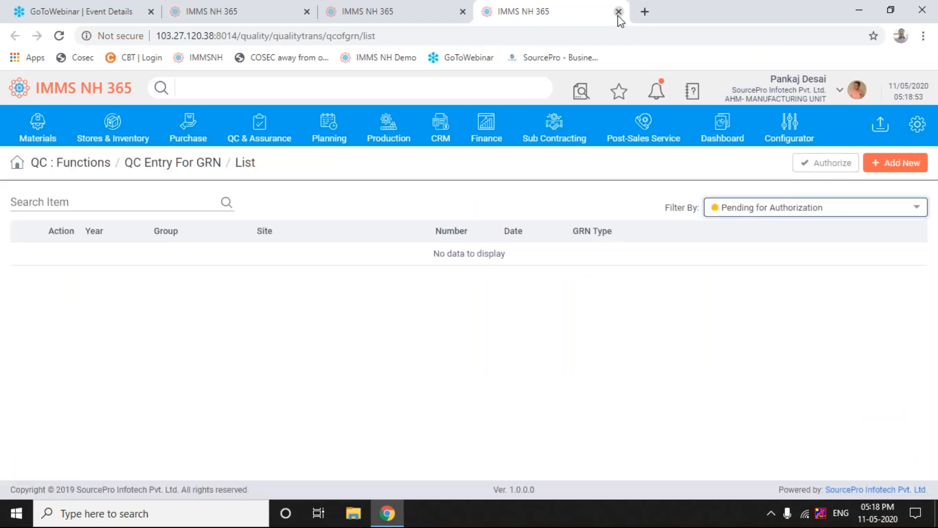
# - Close the QC Entry For GRN tab, and open the Process Sheet Master - Entry list in a new tab
pyautogui.click(618, 11)
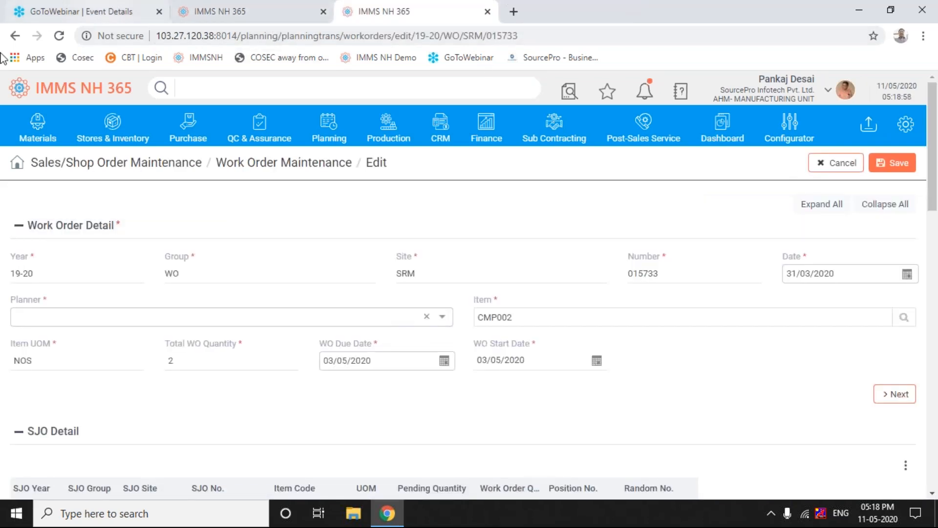
pyautogui.click(37, 126)
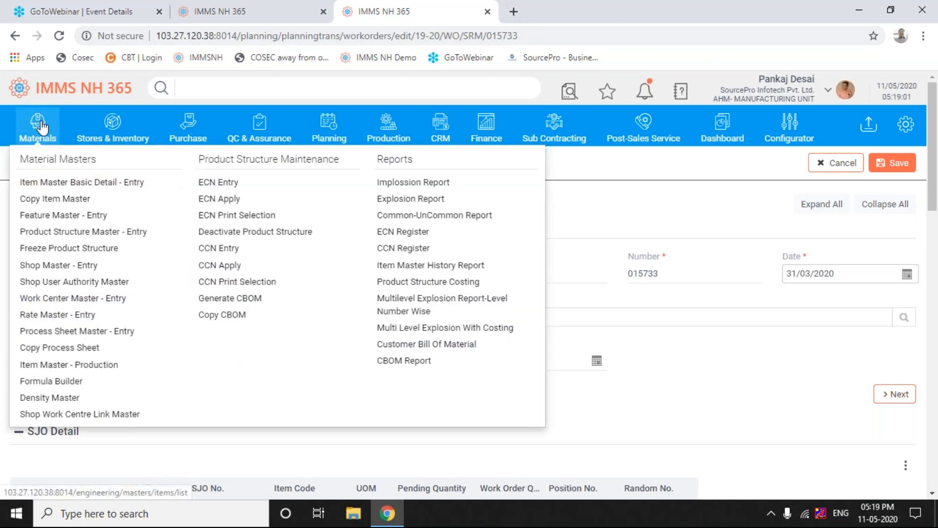
pyautogui.rightClick(54, 336)
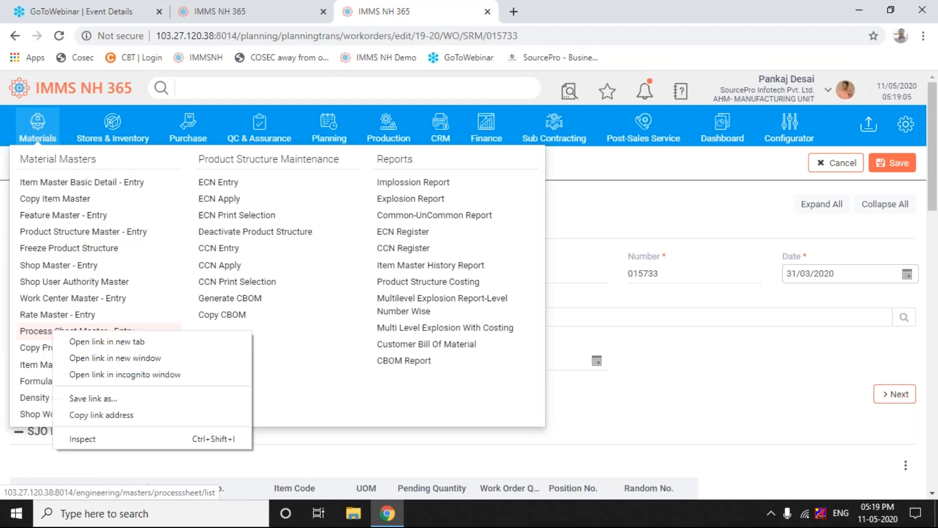
pyautogui.click(104, 342)
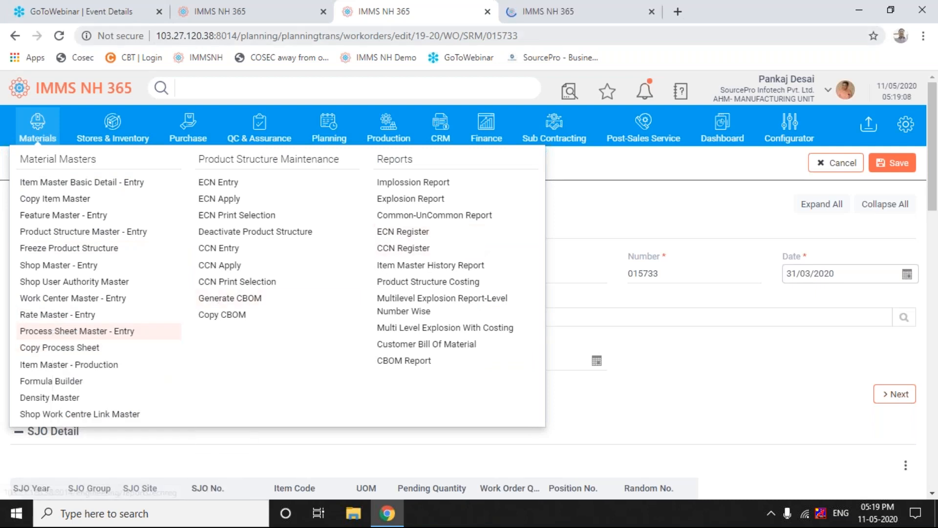
# - Search the process sheet list for "back" and open the BAK001 Back Cover process sheet
pyautogui.click(599, 19)
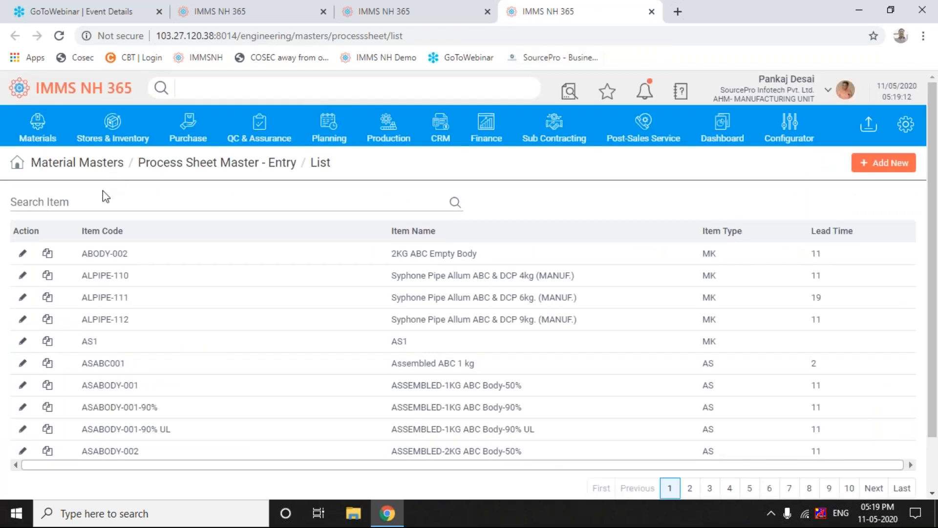
pyautogui.write('back')
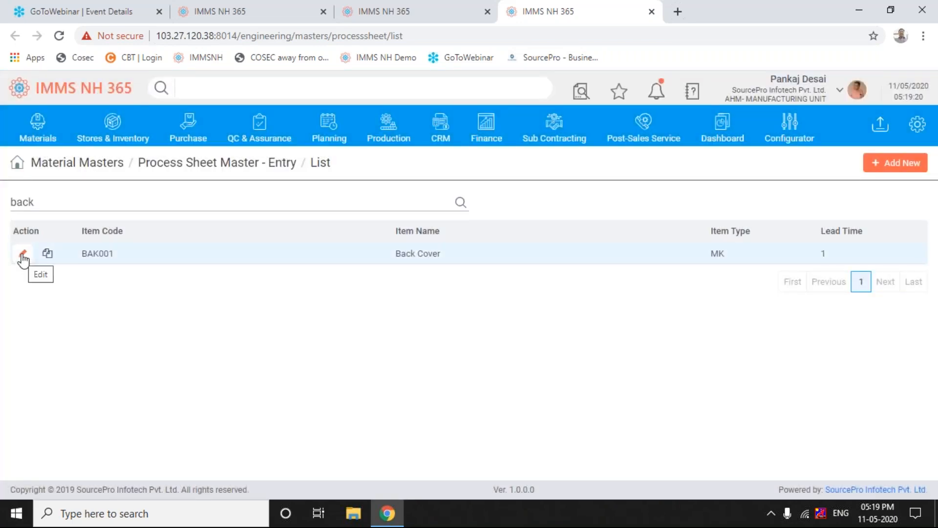
pyautogui.click(22, 254)
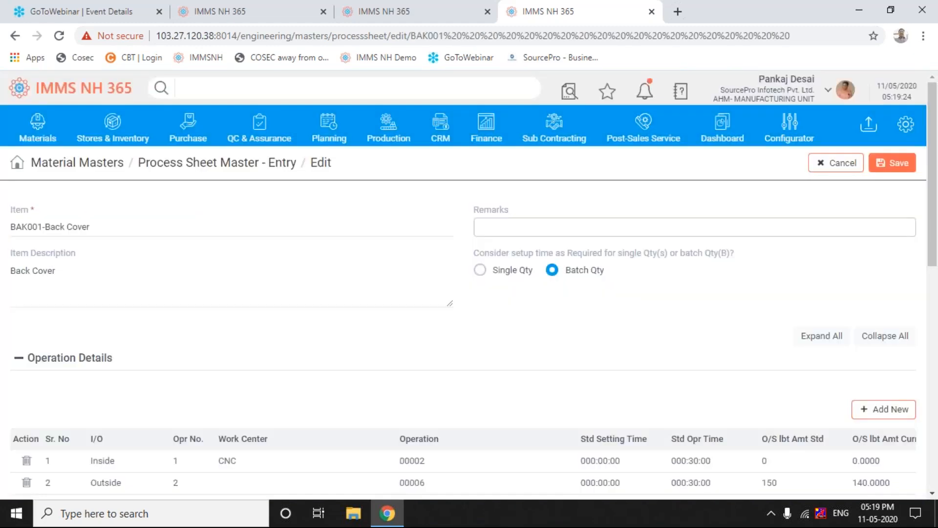
# - Collapse the Operation Details and Overhead Amount sections and view the Details Description & Tools/Moulds section
pyautogui.click(18, 360)
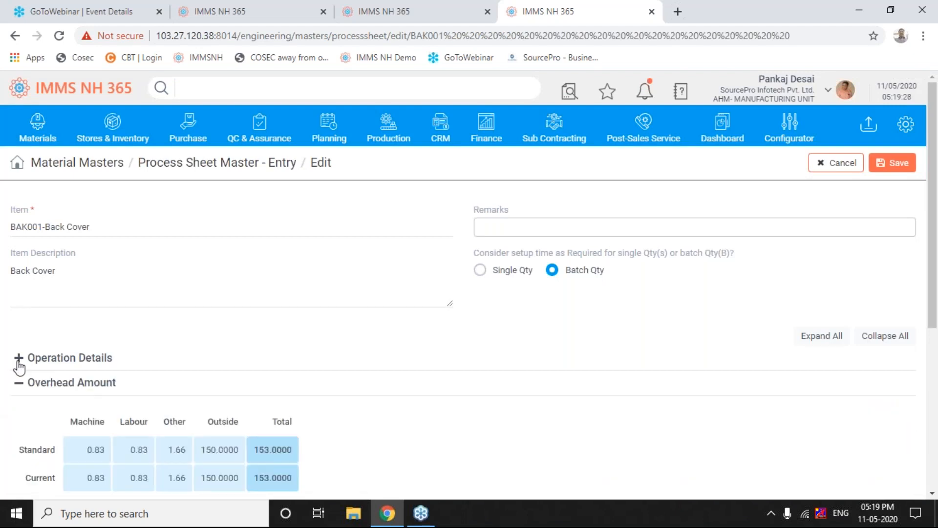
pyautogui.click(24, 383)
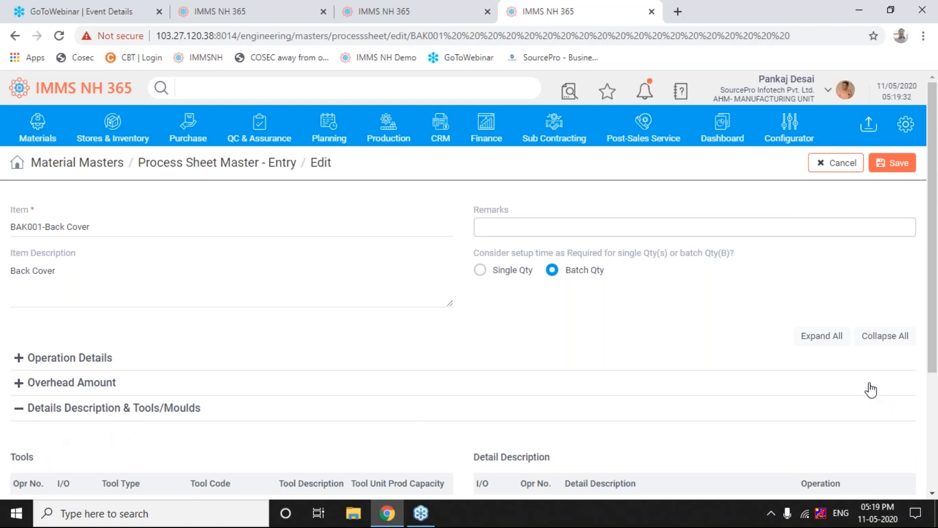
pyautogui.moveTo(933, 371); pyautogui.dragTo(935, 473)
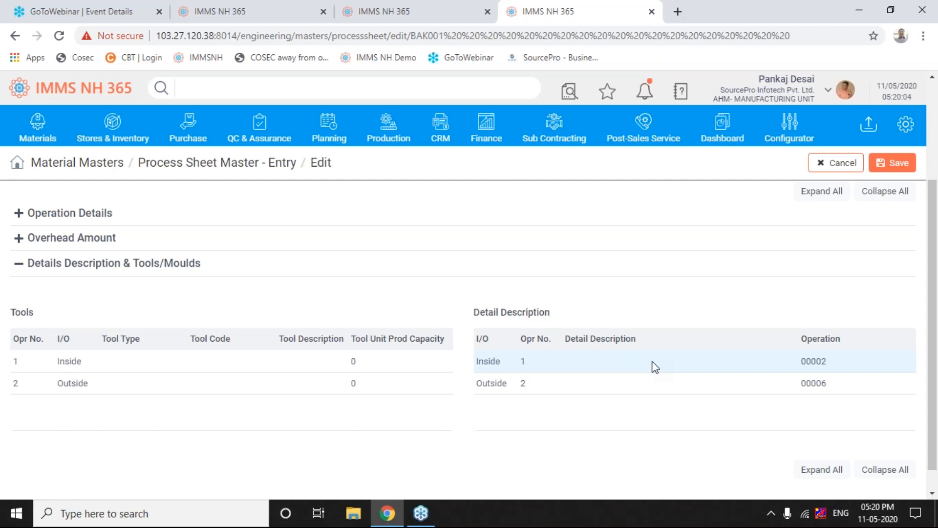
# - Examine the detail description field and tool type options for inside operation 1, and close the process sheet's tab without saving
pyautogui.click(605, 361)
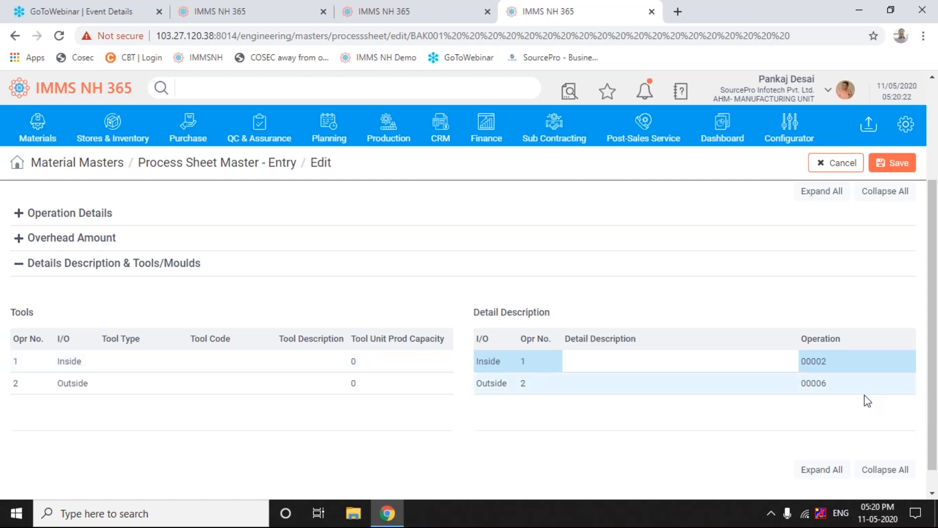
pyautogui.click(153, 364)
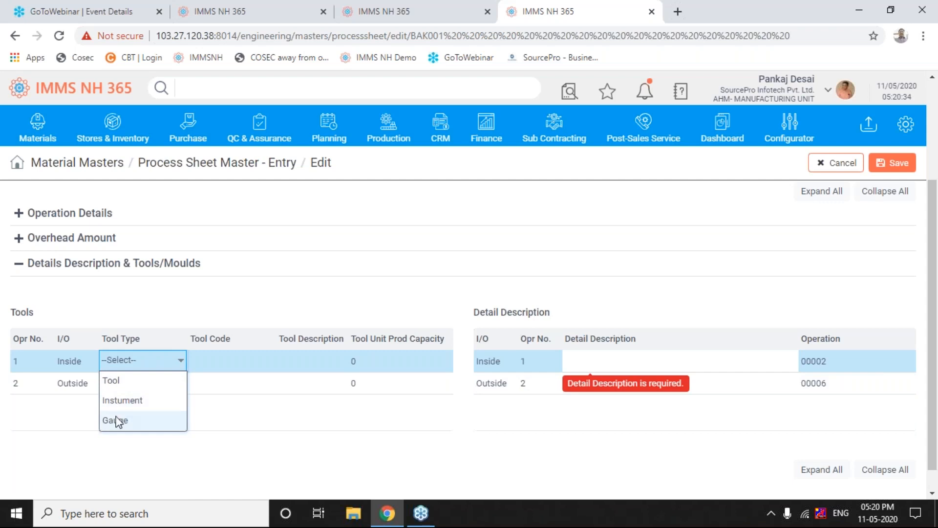
pyautogui.click(315, 390)
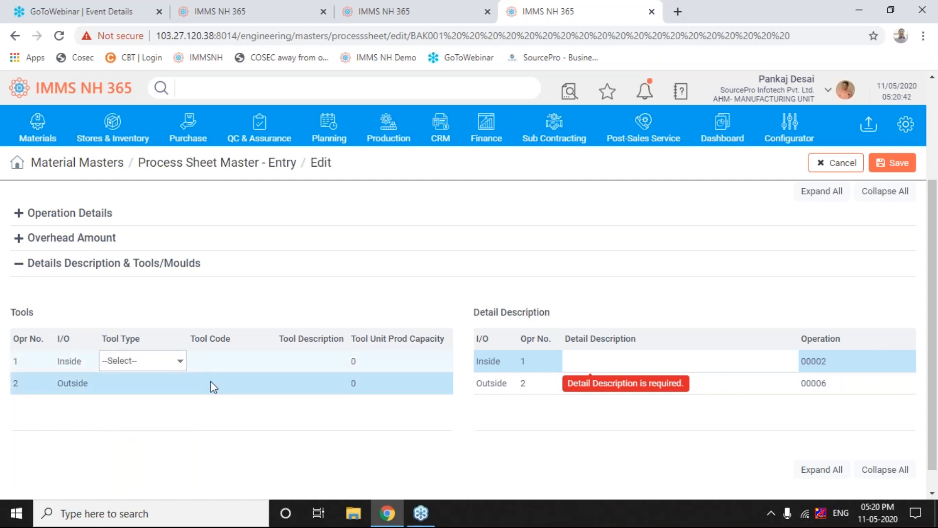
pyautogui.click(158, 371)
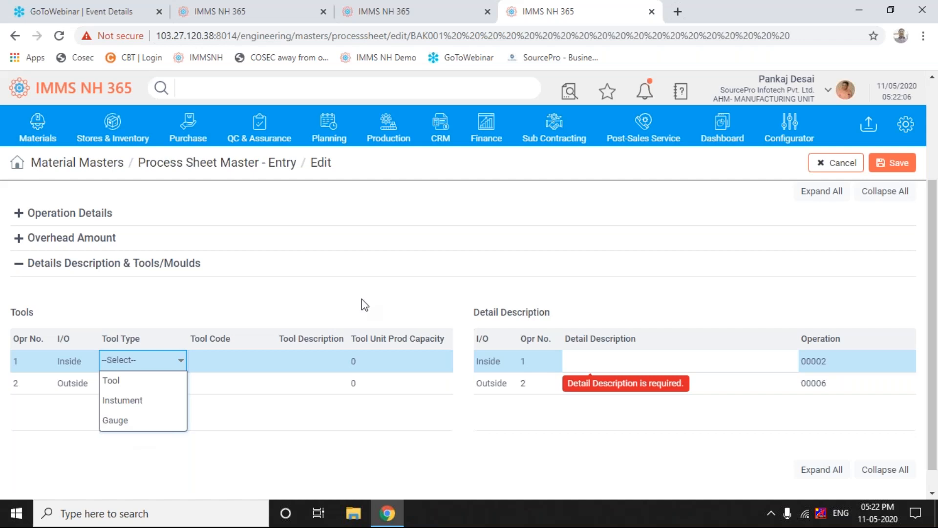
pyautogui.click(652, 11)
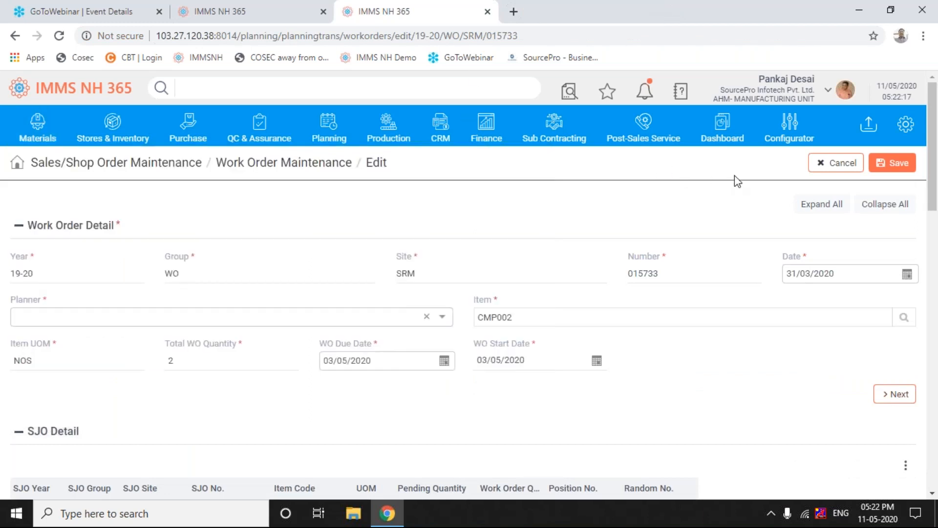
# - Leave the work order edit without saving and authorize the pending CMP002 Computer (HP) work order in the list
pyautogui.click(840, 166)
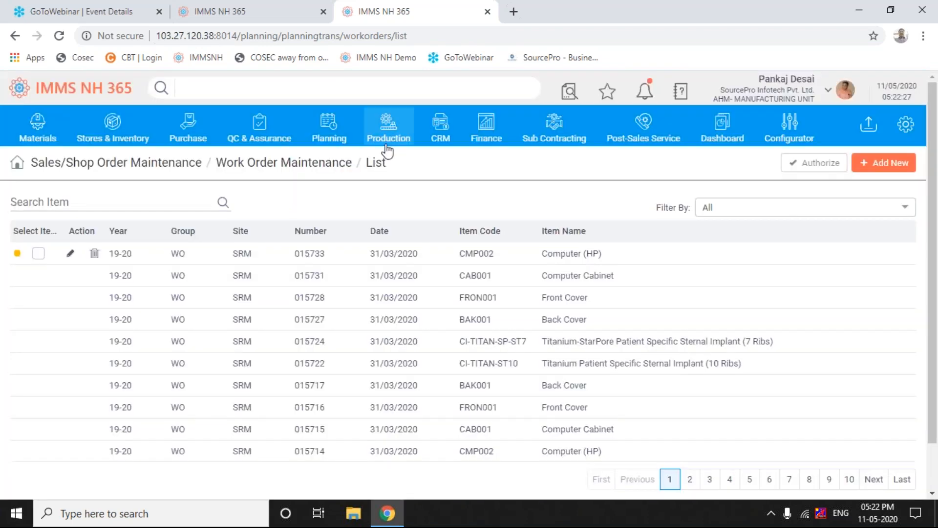
pyautogui.click(38, 253)
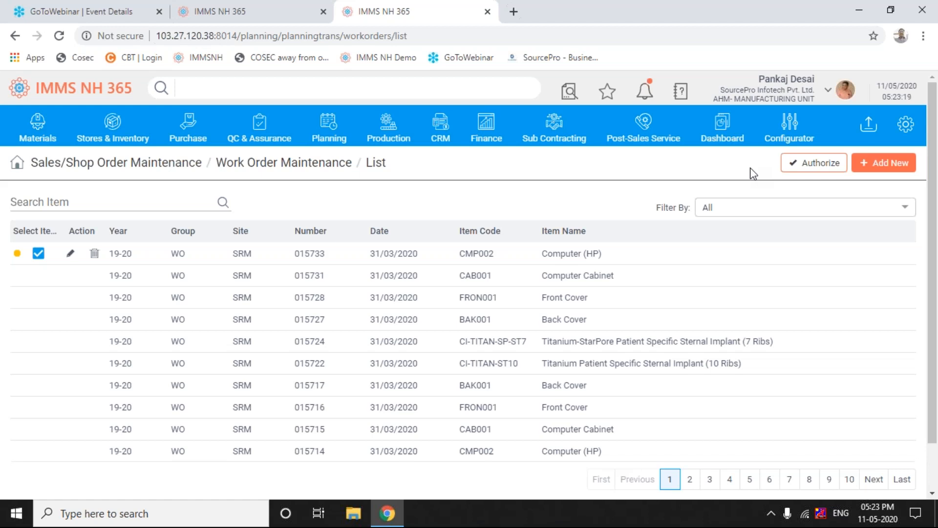
pyautogui.click(801, 163)
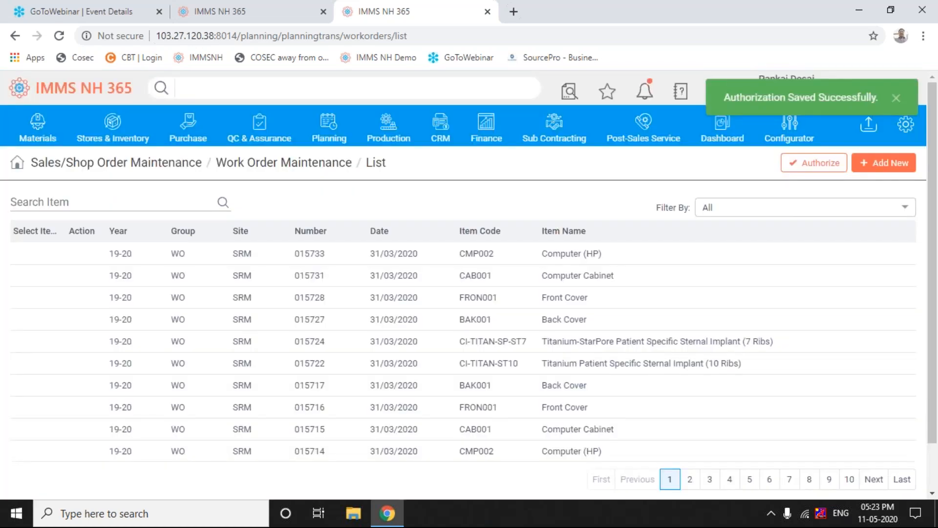
pyautogui.click(897, 99)
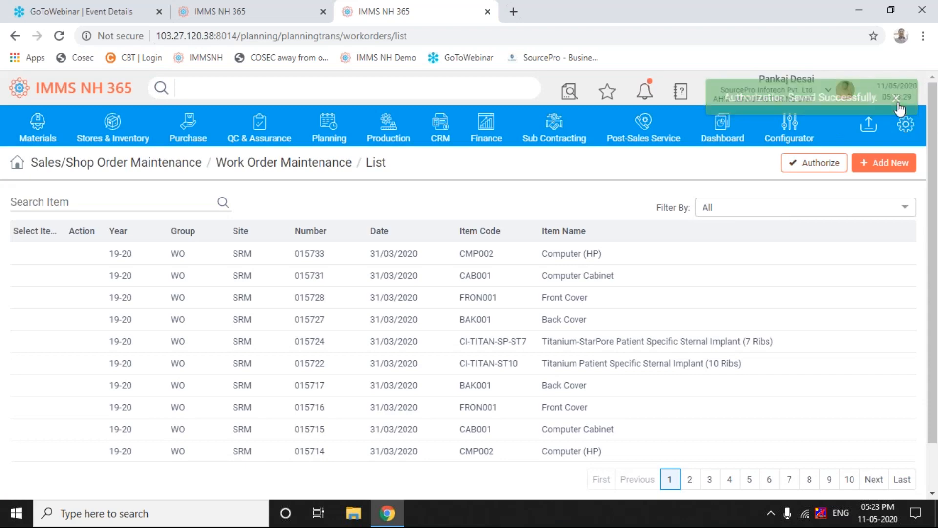
# - Start a new Issue To Shop Floor entry and set its issue date to 31/03/2020
pyautogui.click(109, 128)
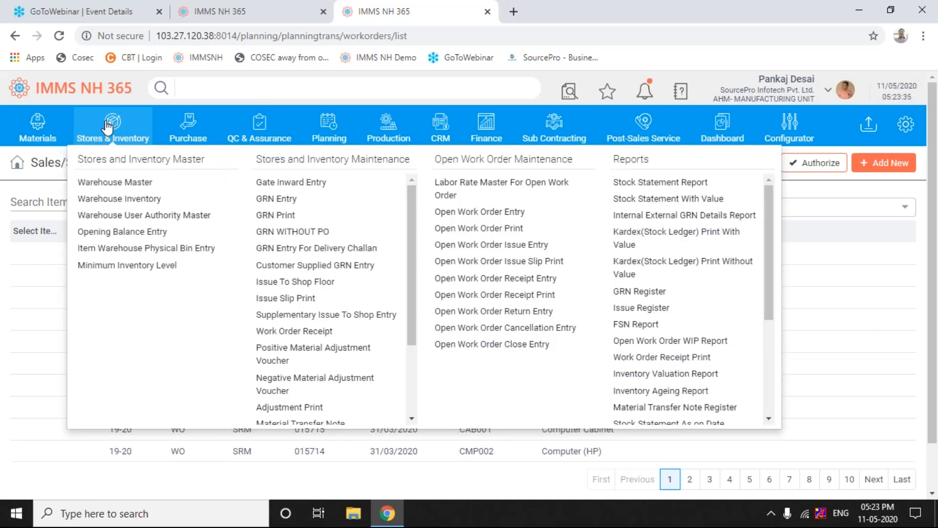
pyautogui.click(296, 288)
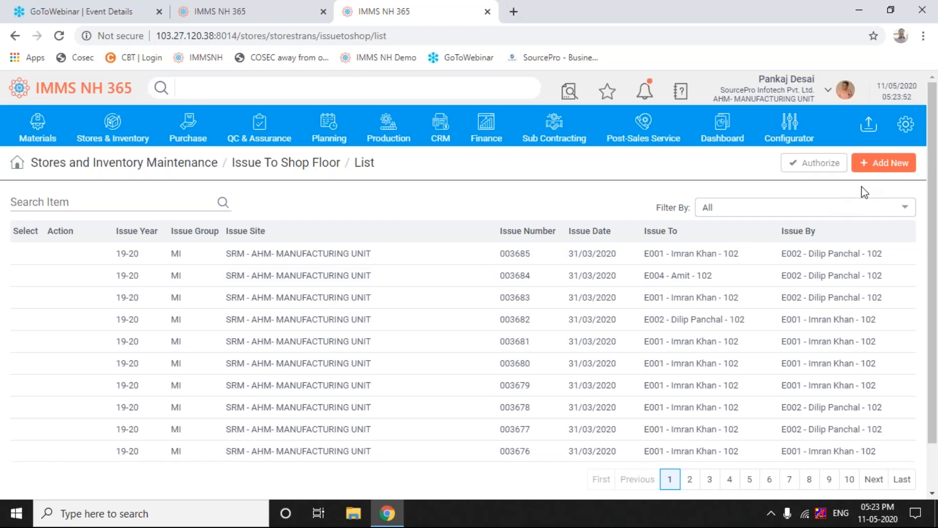
pyautogui.click(884, 164)
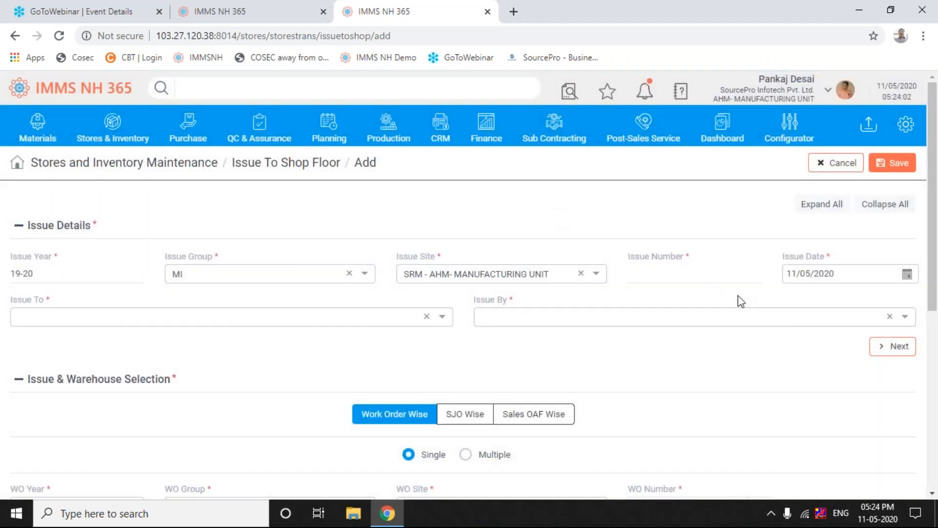
pyautogui.click(907, 275)
pyautogui.click(791, 293)
pyautogui.click(791, 294)
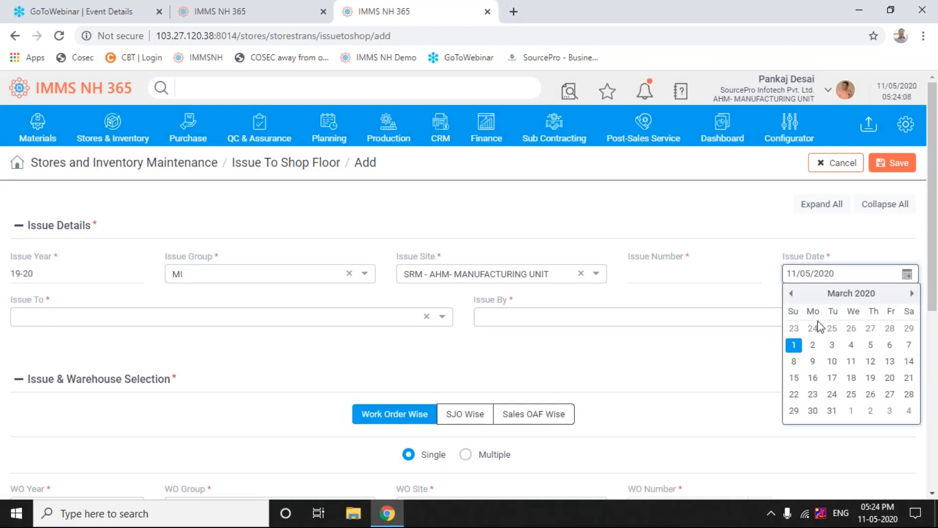
pyautogui.click(832, 411)
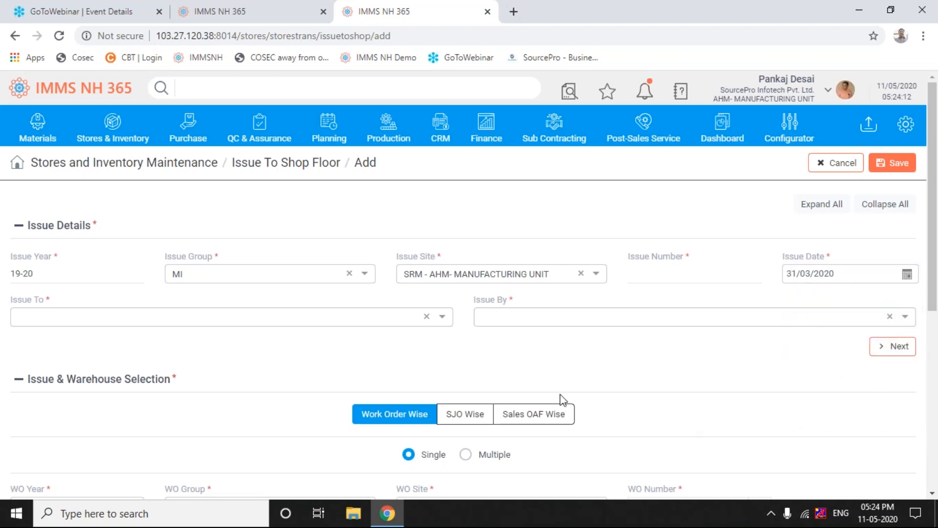
# - Set Issue To to the first listed employee and Issue By to the second listed employee
pyautogui.click(445, 320)
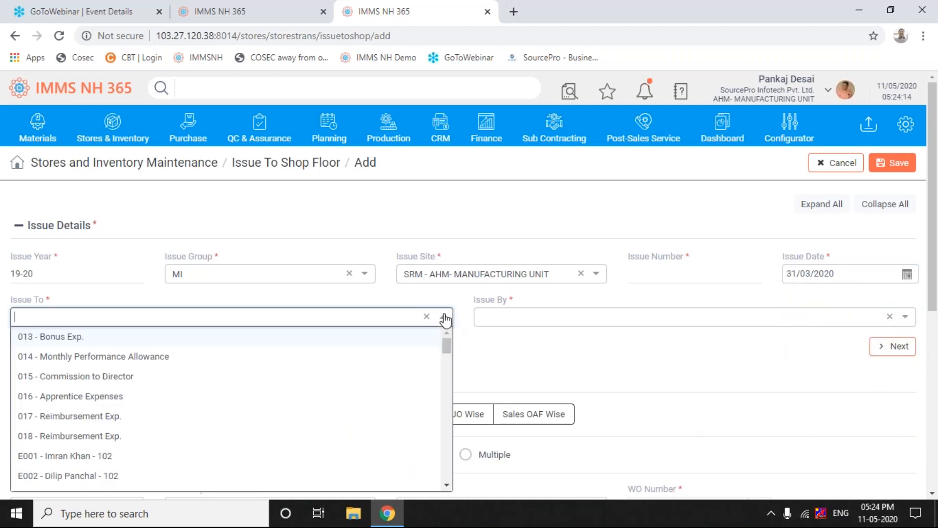
pyautogui.click(80, 455)
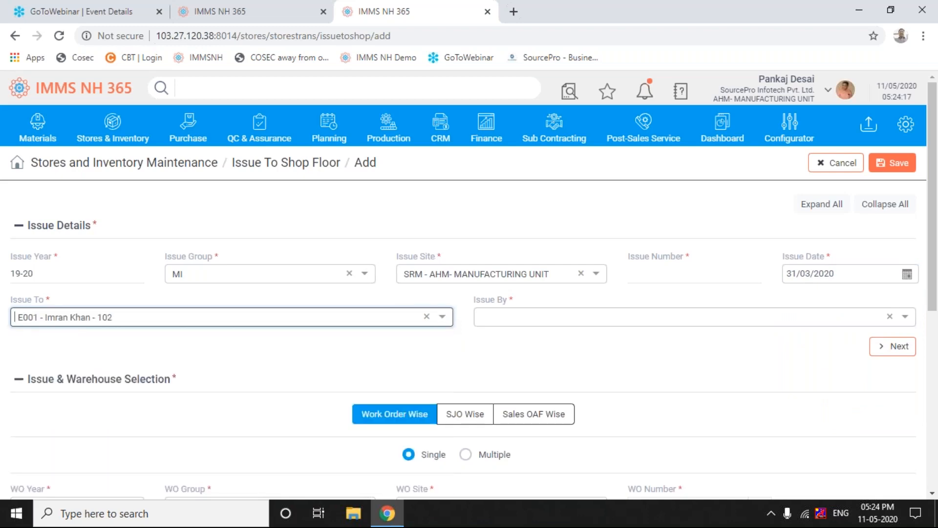
pyautogui.click(905, 319)
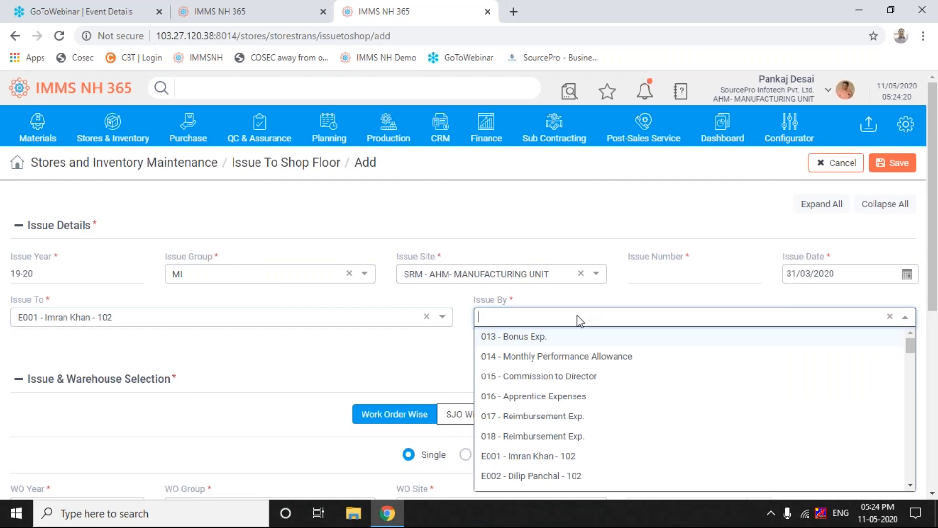
pyautogui.click(536, 477)
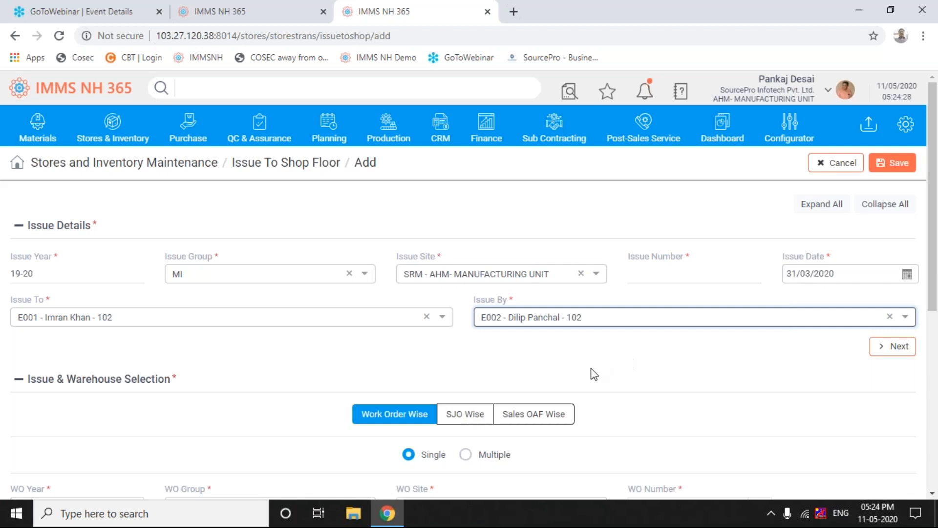
# - Make the issue SJO Wise, with SJO year 19-20, group SJ and site SRM-AHM- MANUFACTURING UNIT
pyautogui.click(465, 413)
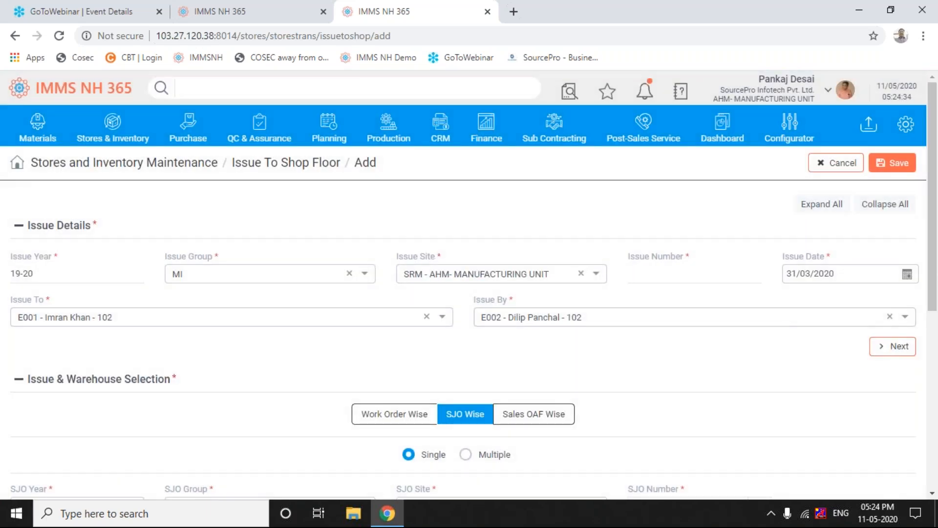
pyautogui.click(891, 355)
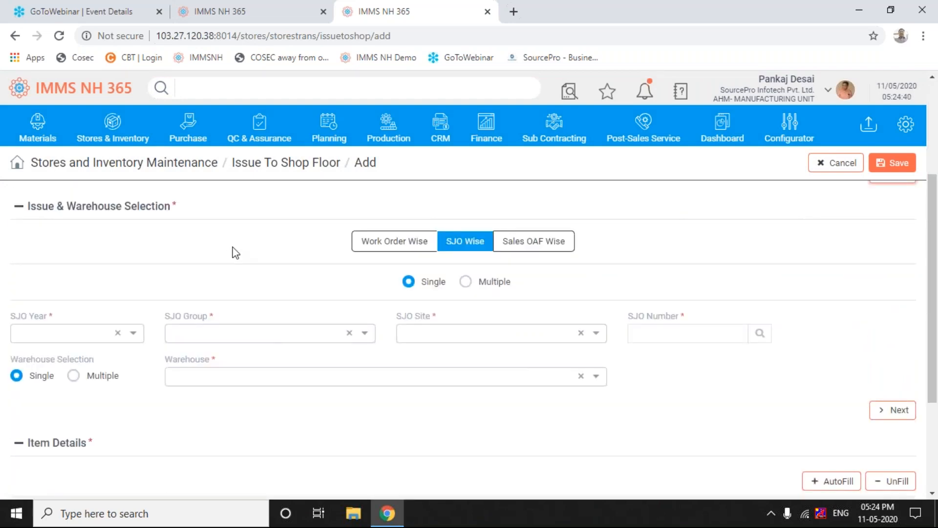
pyautogui.click(136, 335)
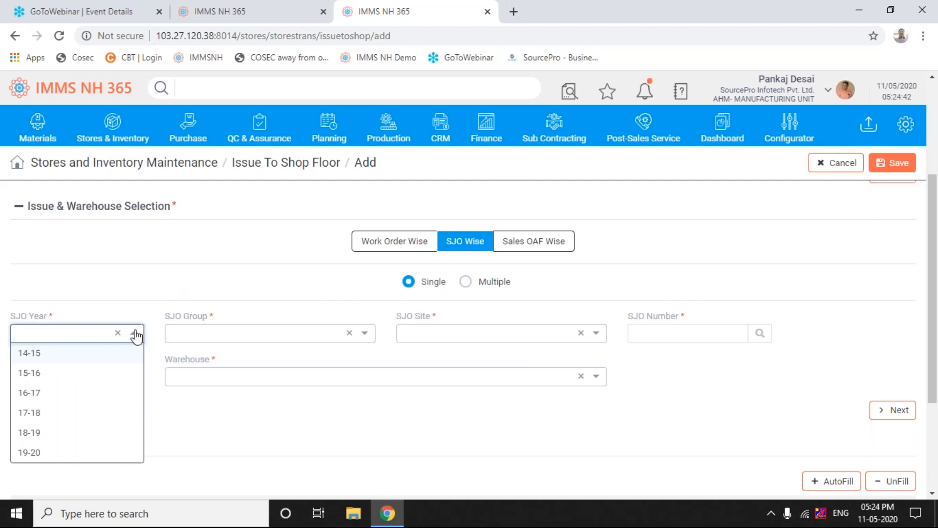
pyautogui.click(28, 452)
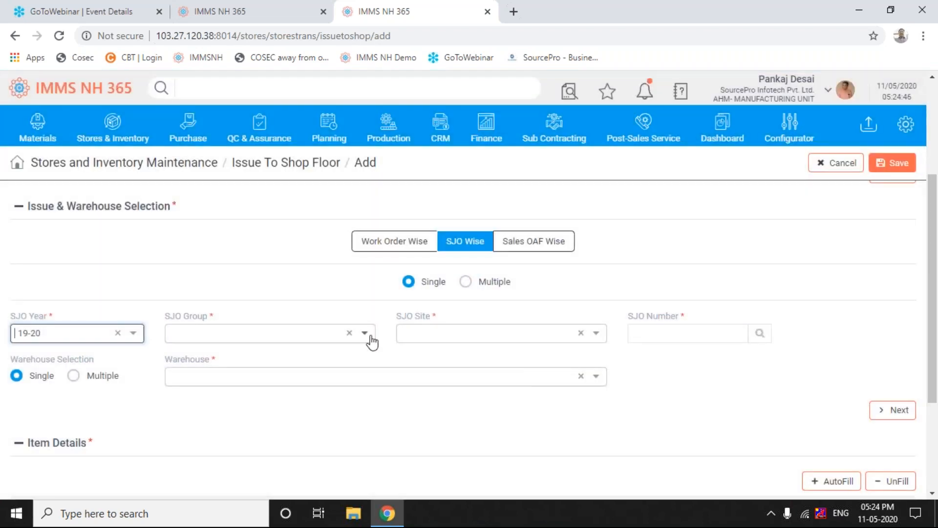
pyautogui.click(365, 335)
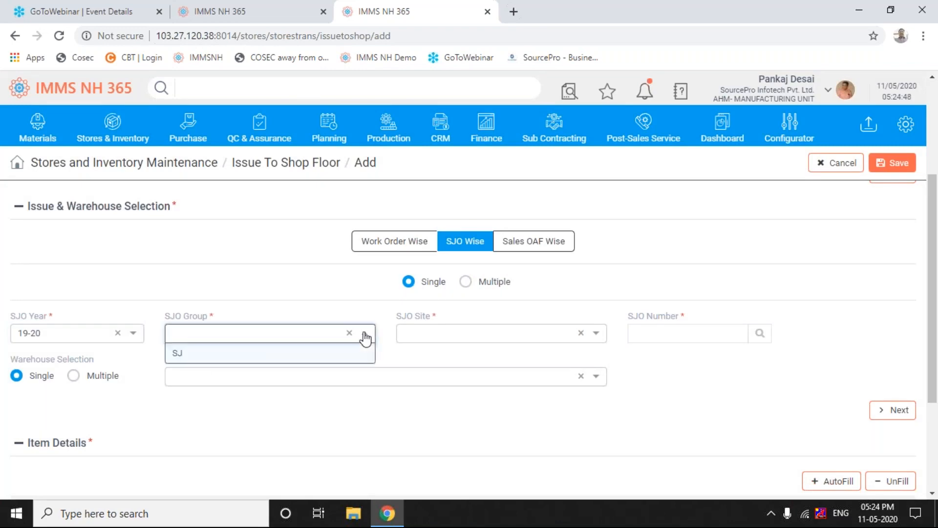
pyautogui.click(185, 356)
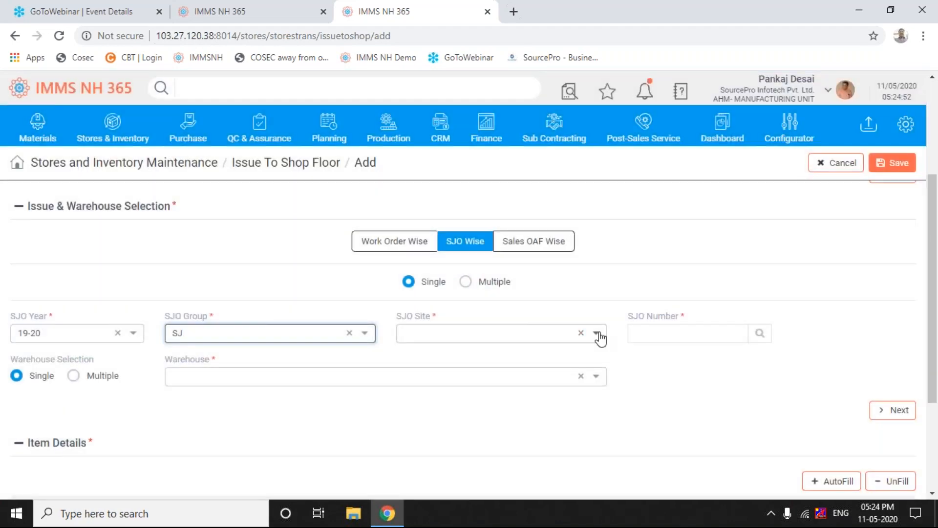
pyautogui.click(597, 334)
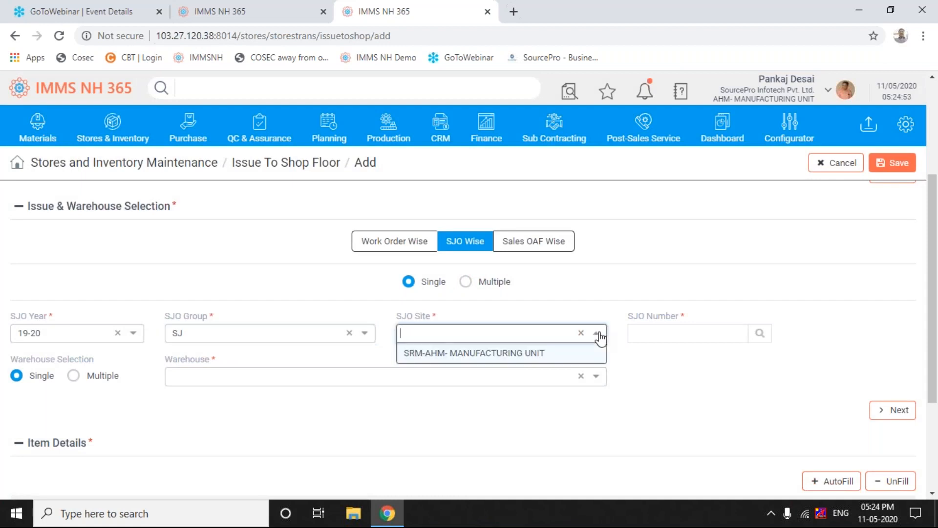
pyautogui.click(513, 355)
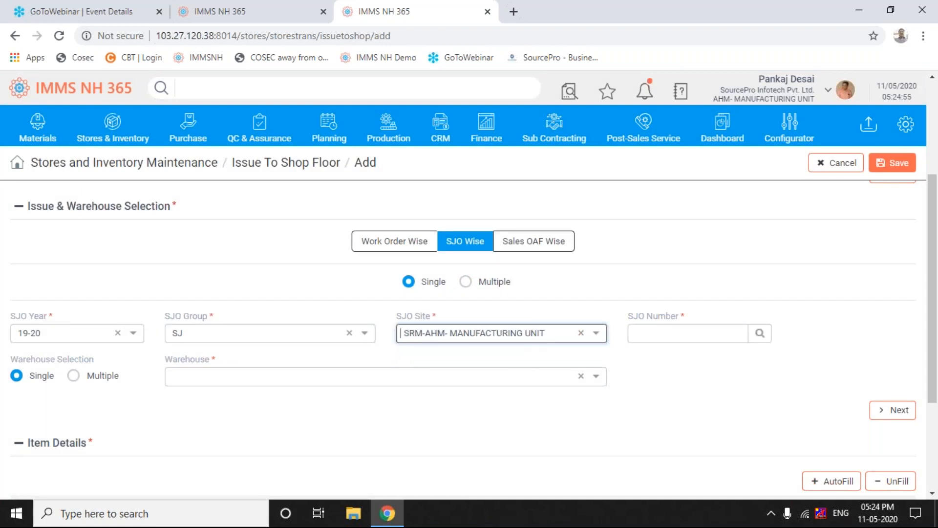
# - Look up the SJO numbers and select the one for item CMP002 Computer (HP)
pyautogui.click(760, 335)
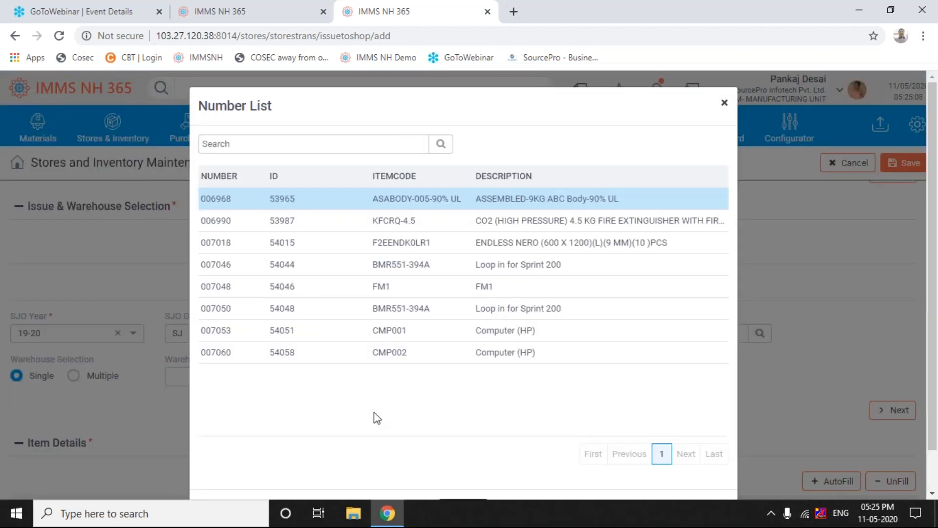
pyautogui.click(223, 352)
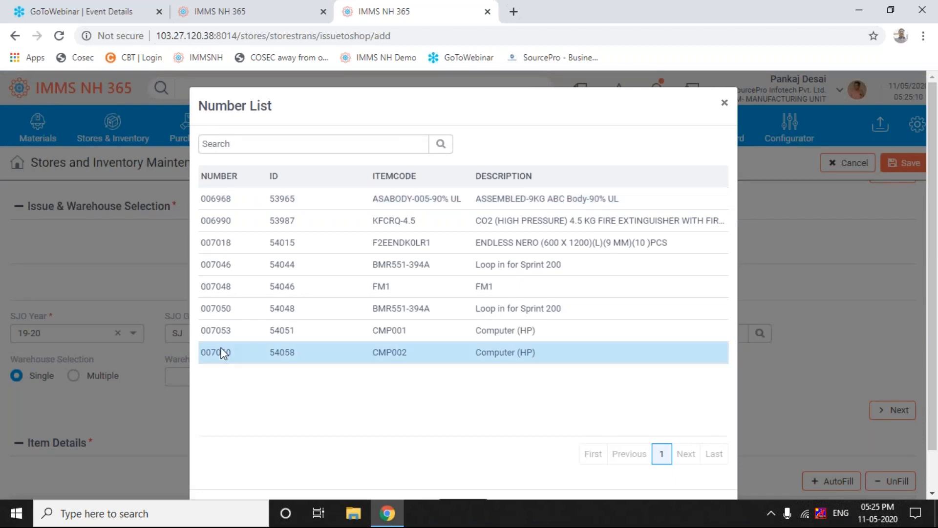
pyautogui.doubleClick(222, 352)
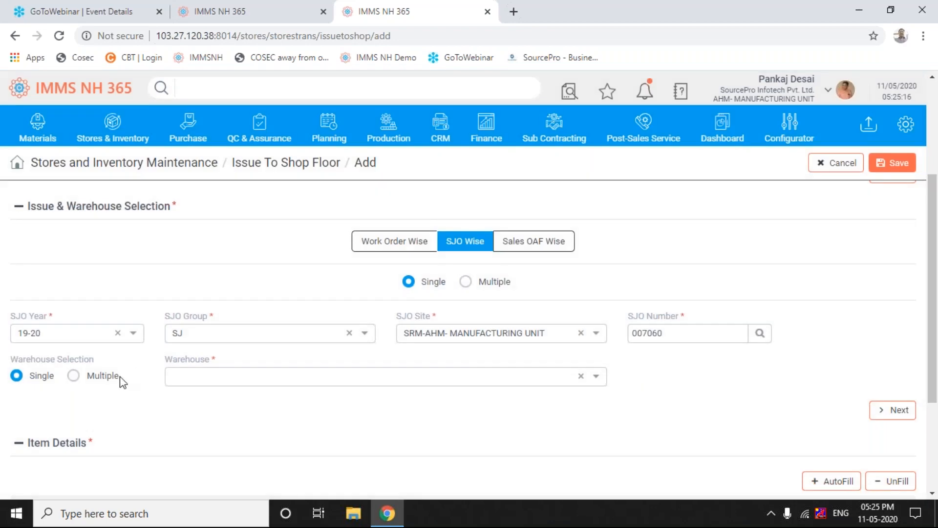
# - Set the warehouse selection to Multiple and include both the GM1 GST MAIN STORE and SHIEX SIHOR MFG EXCISEBLE warehouses
pyautogui.click(74, 375)
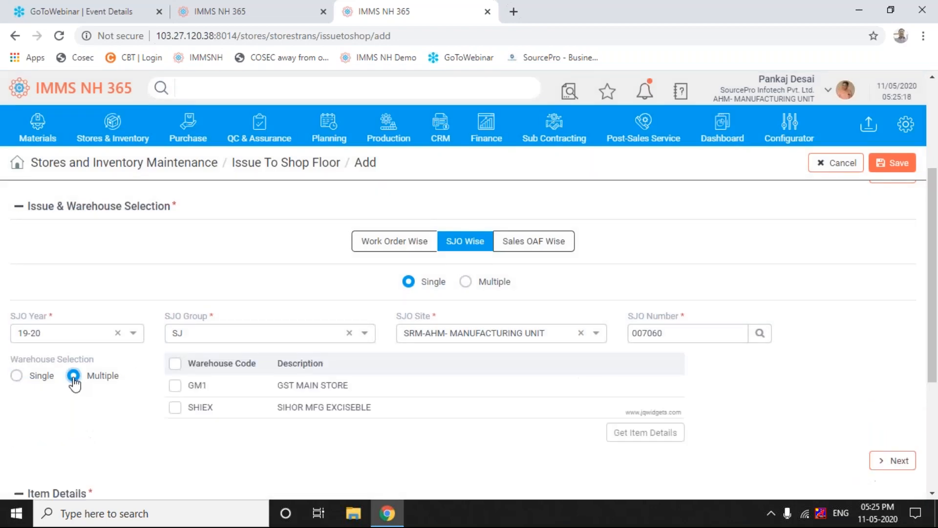
pyautogui.click(175, 385)
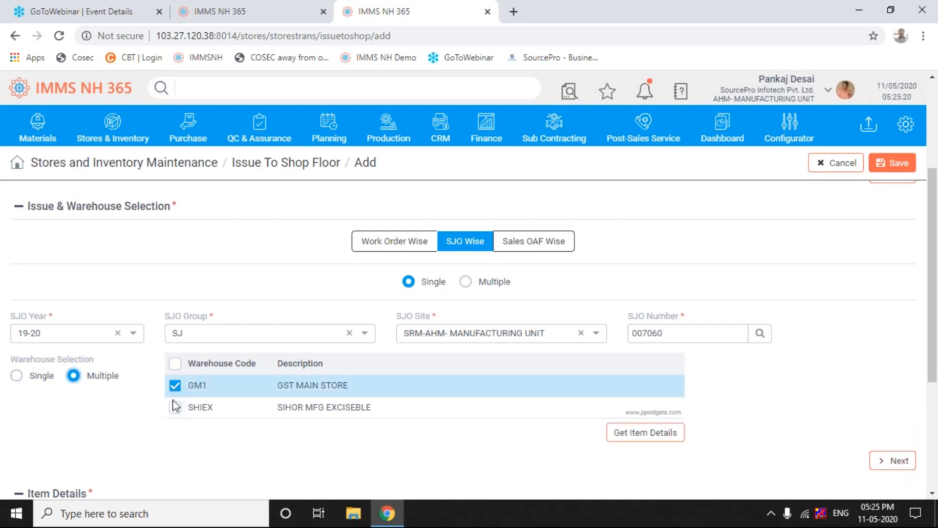
pyautogui.click(175, 408)
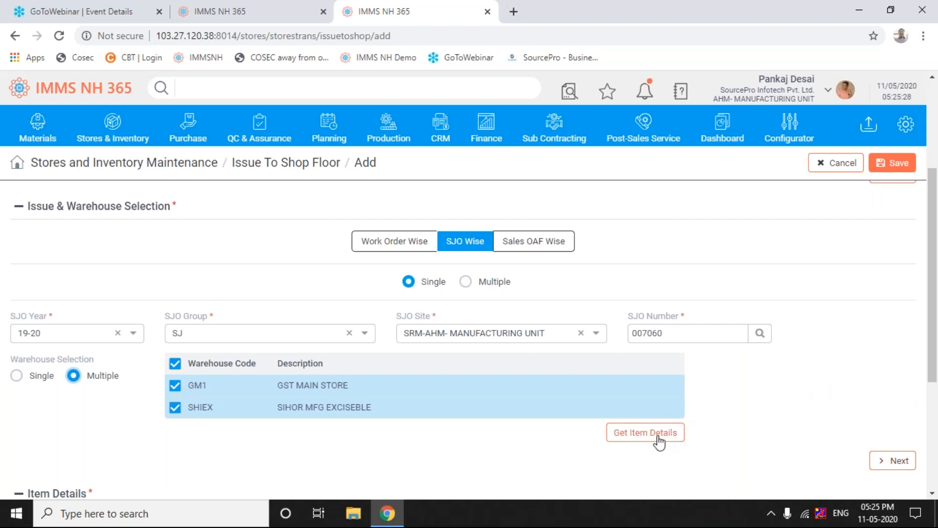
# - Review the issue header details, and load the item details for the chosen SJO and warehouses
pyautogui.click(935, 156)
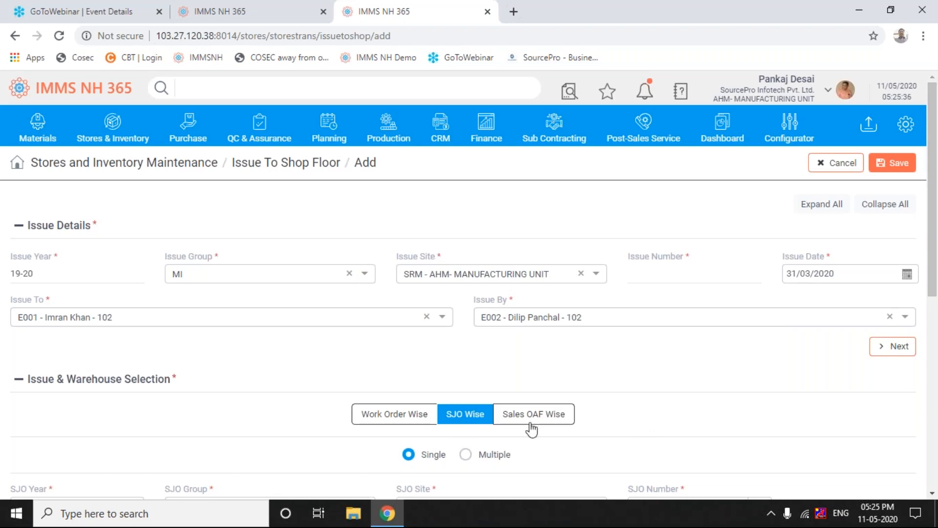
pyautogui.click(933, 489)
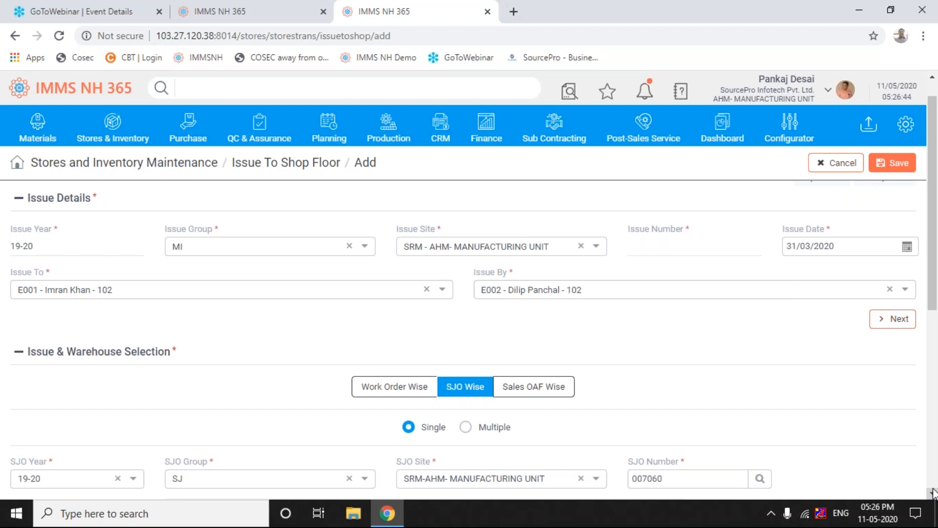
pyautogui.click(932, 490)
pyautogui.click(933, 493)
pyautogui.click(932, 493)
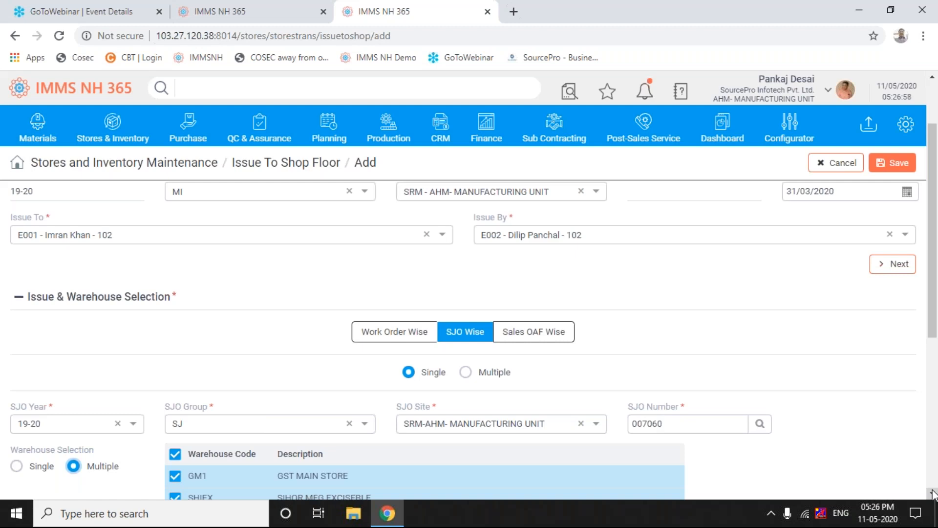
pyautogui.click(933, 493)
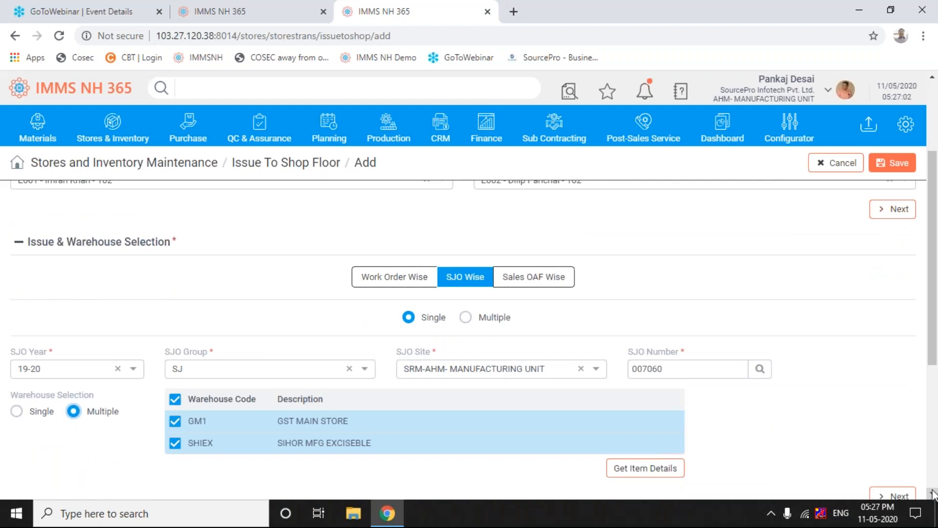
pyautogui.click(657, 467)
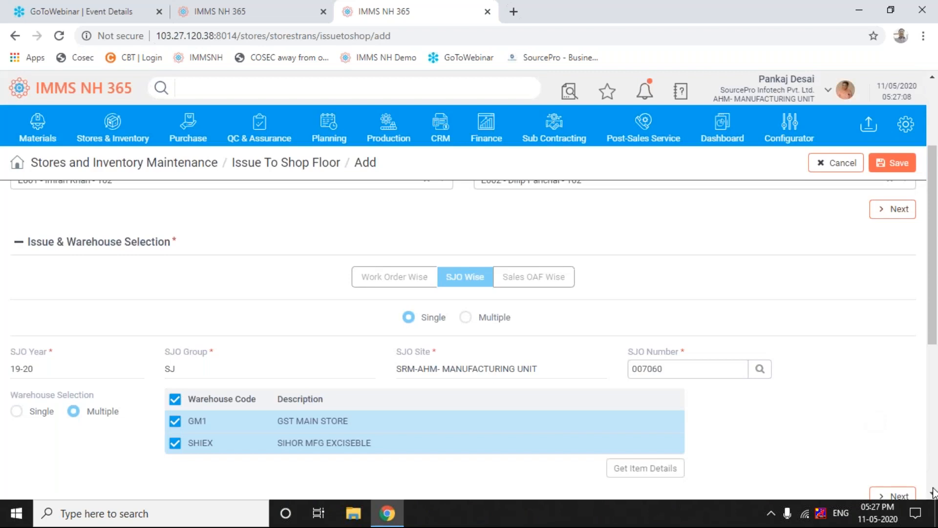
# - AutoFill the issue quantities of all listed items and try to save the issue entry
pyautogui.scroll(-6, 932, 491)
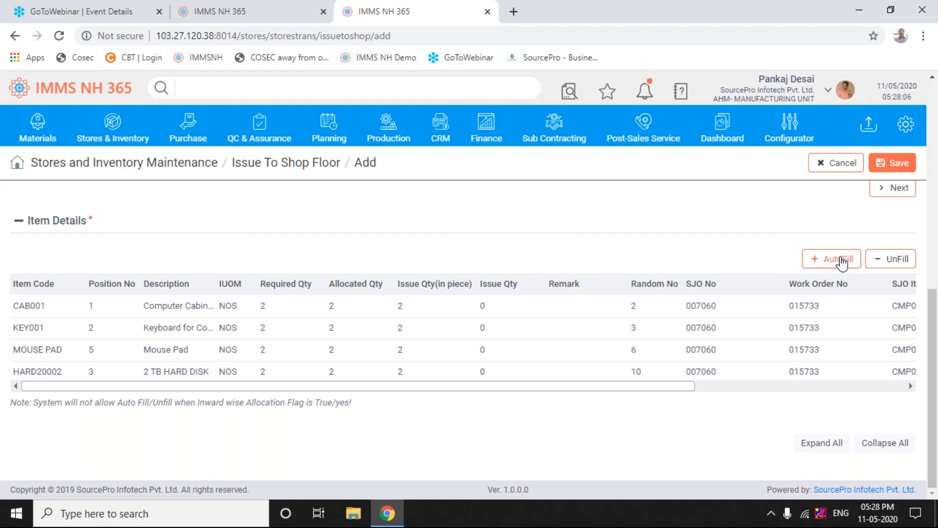
pyautogui.click(841, 259)
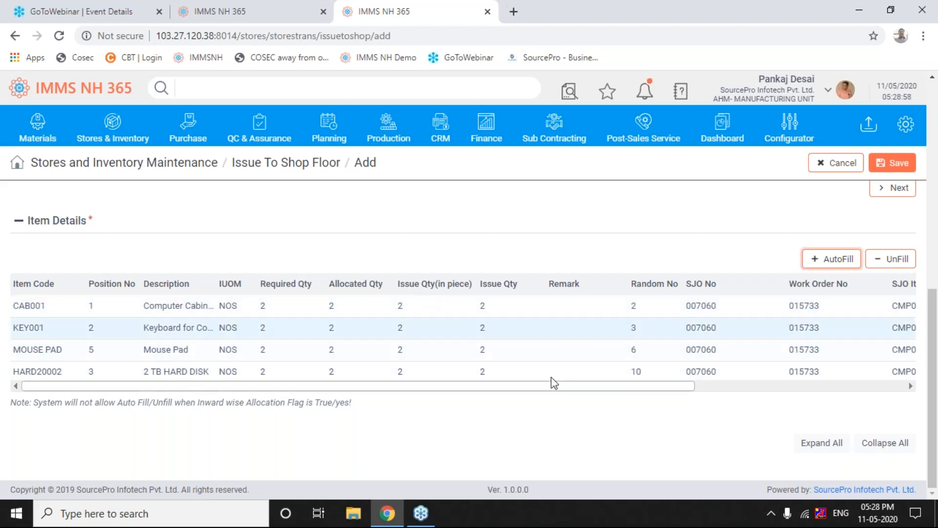
pyautogui.moveTo(555, 387); pyautogui.dragTo(799, 382)
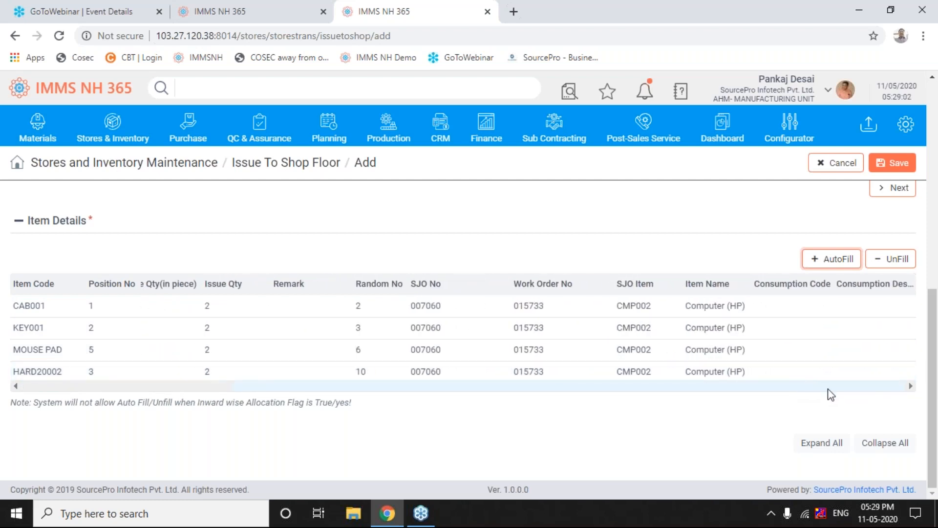
pyautogui.moveTo(807, 389); pyautogui.dragTo(356, 401)
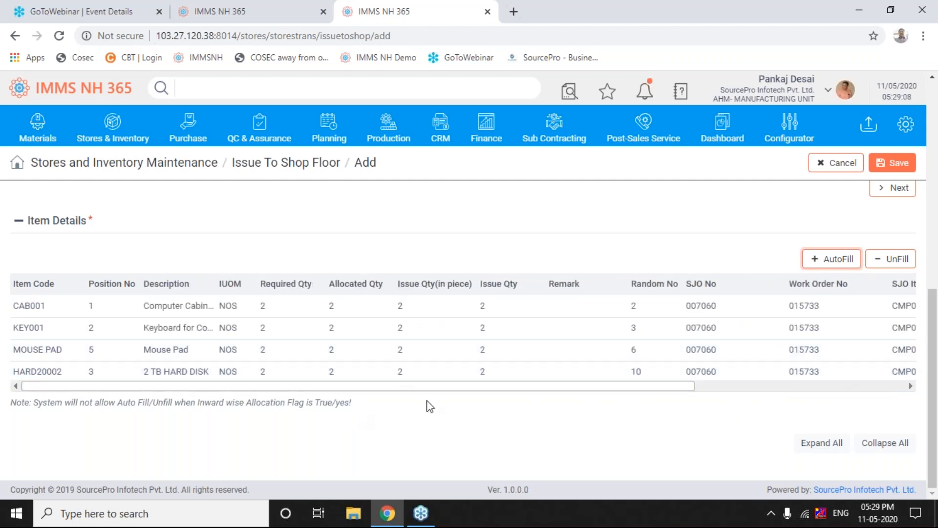
pyautogui.click(892, 162)
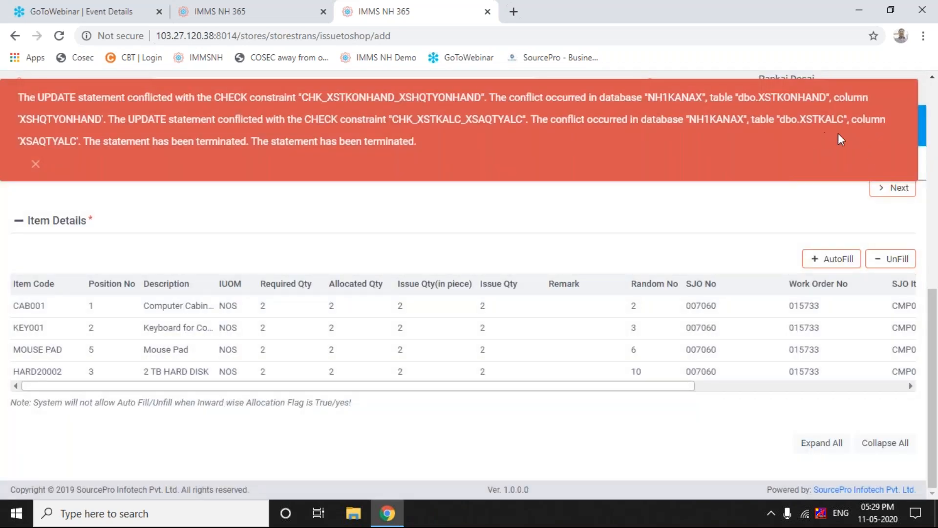
pyautogui.click(895, 102)
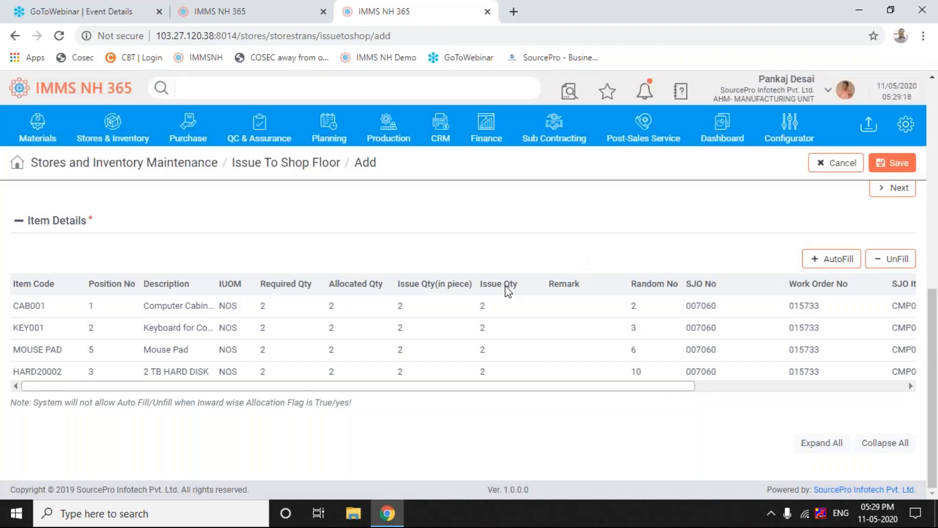
# - Check the warehouse on-hand and issue quantities of items CAB001 and KEY001
pyautogui.click(482, 308)
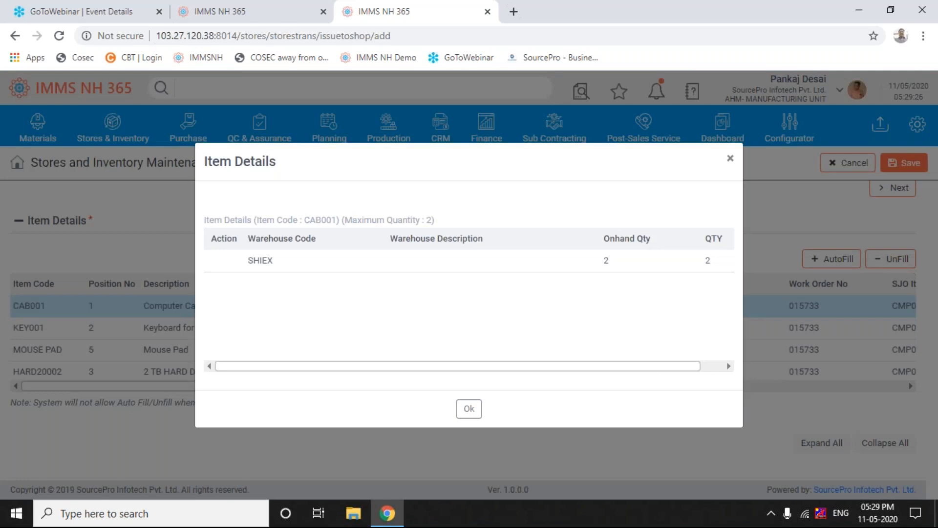
pyautogui.click(469, 410)
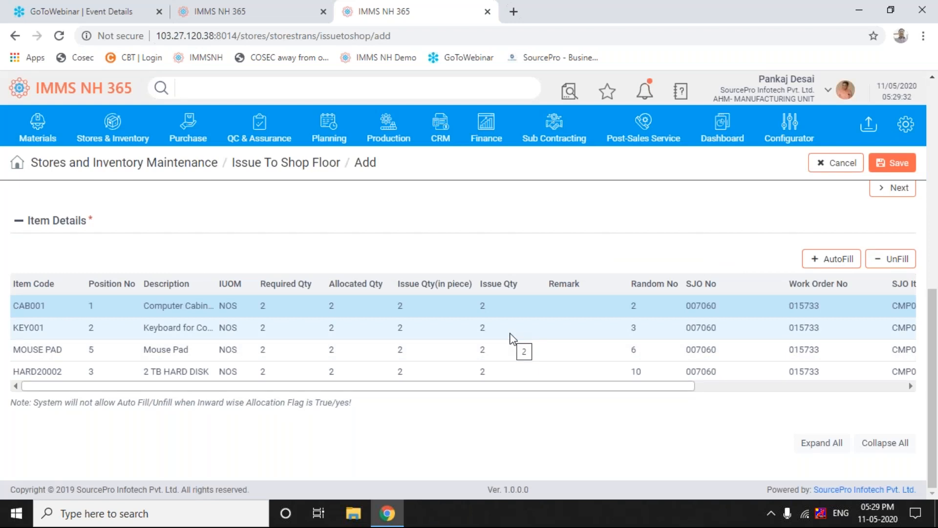
pyautogui.click(490, 325)
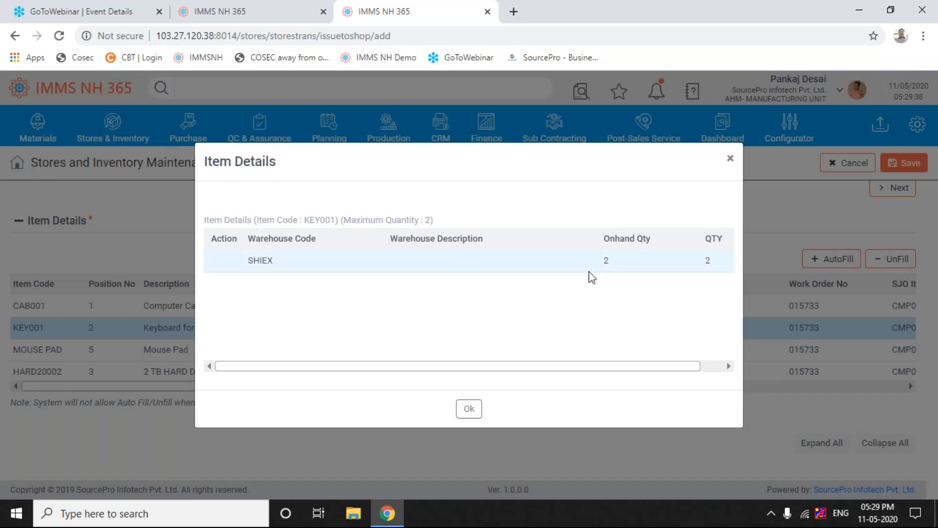
pyautogui.click(705, 262)
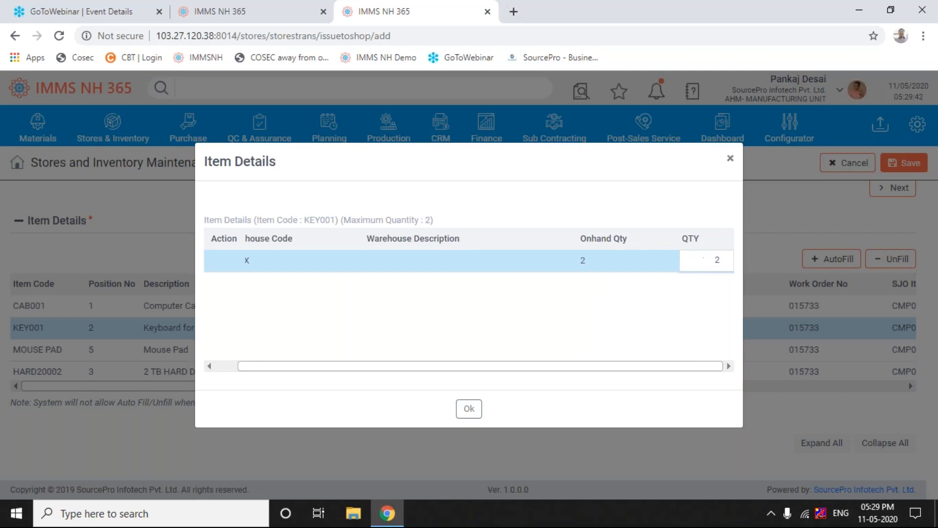
pyautogui.click(469, 408)
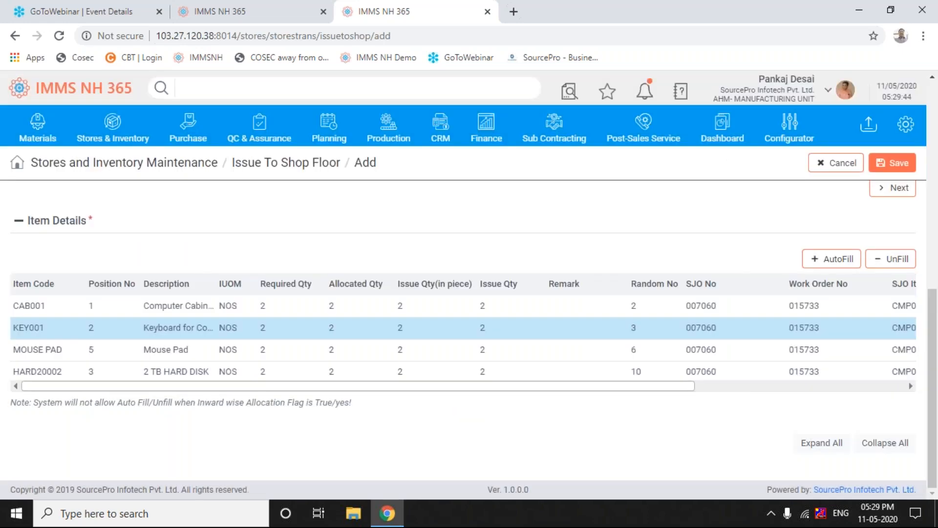
# - Set the GM1 warehouse issue quantity of the MOUSE PAD item to 1
pyautogui.click(483, 358)
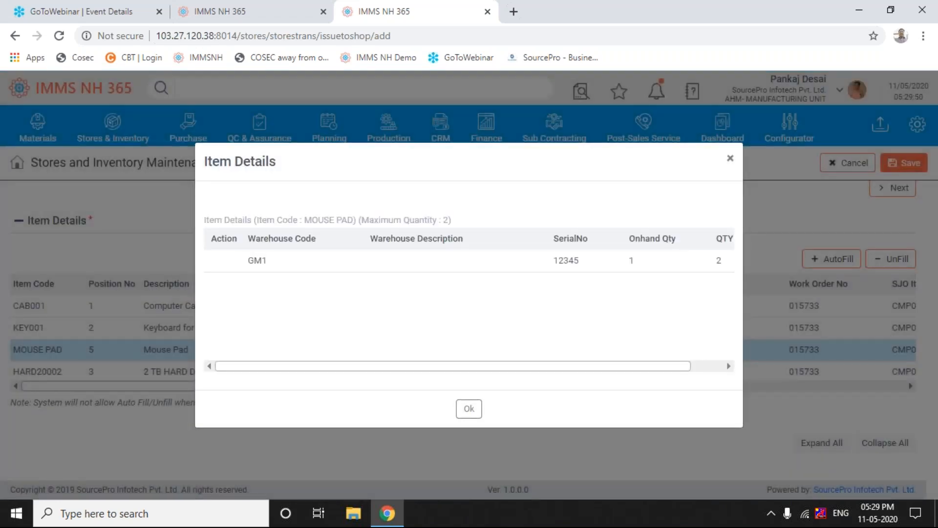
pyautogui.click(722, 265)
pyautogui.click(723, 265)
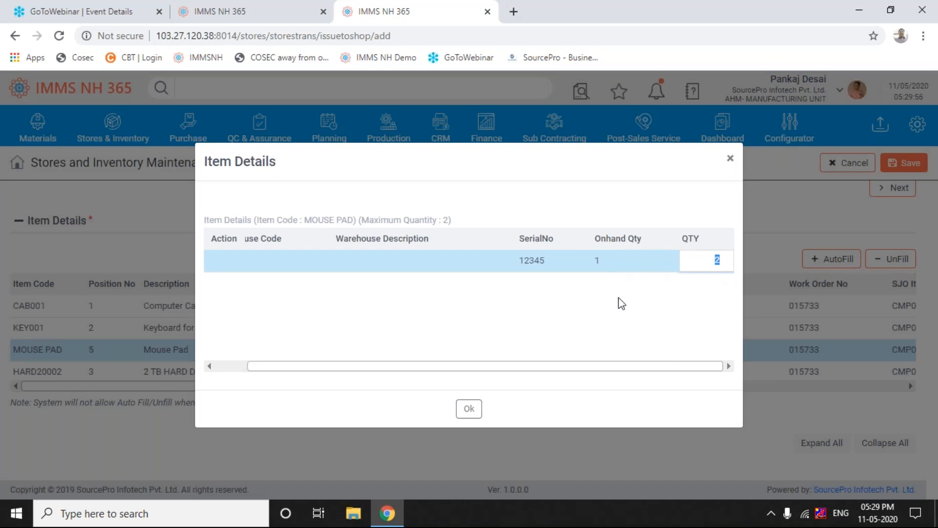
pyautogui.write('1')
pyautogui.press('Return')
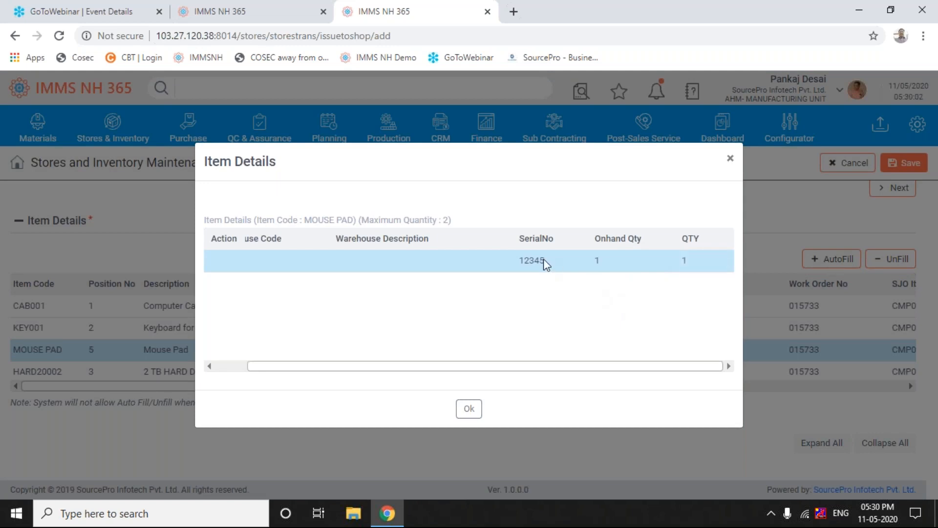
pyautogui.click(469, 409)
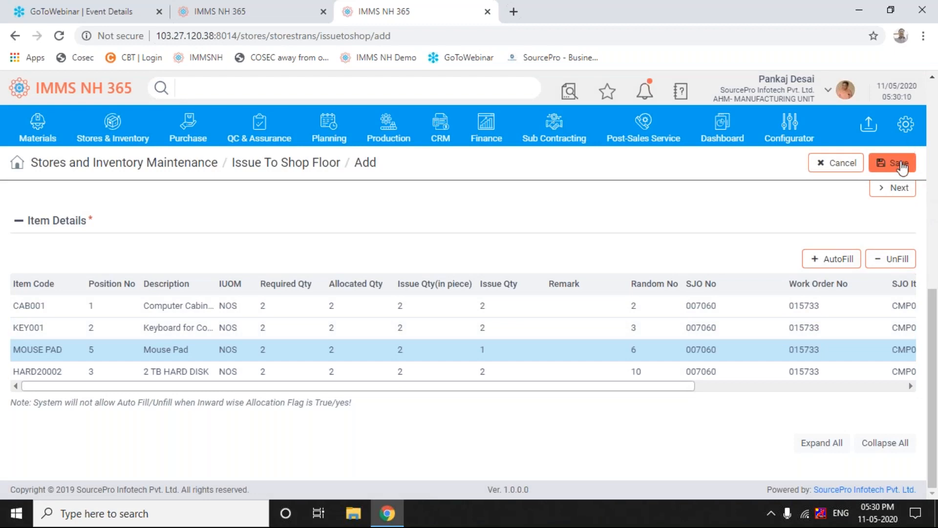
# - Save the shop floor issue entry and authorize it from the issue list
pyautogui.click(901, 166)
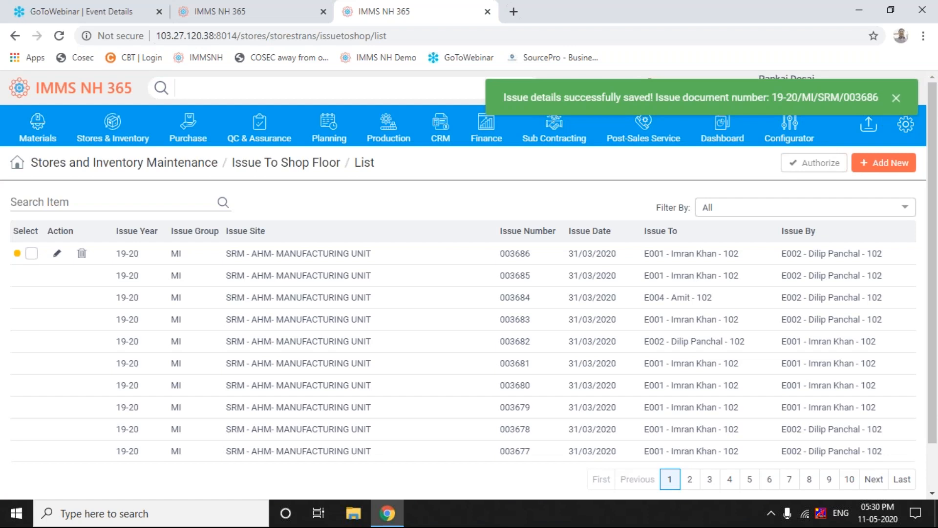
pyautogui.click(895, 100)
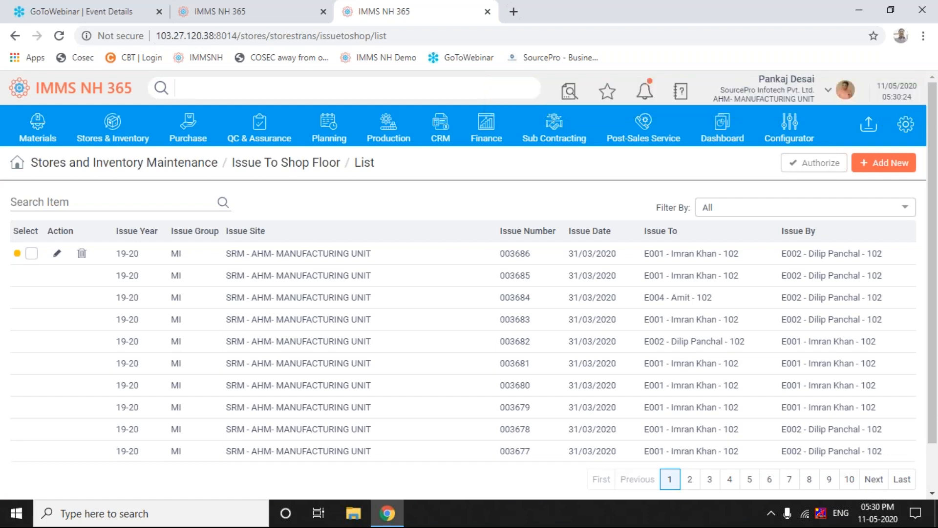
pyautogui.click(31, 255)
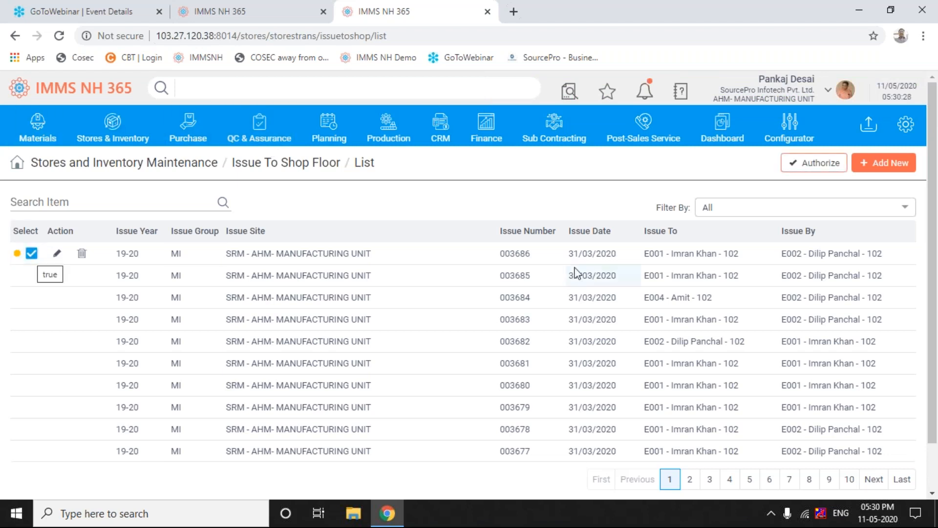
pyautogui.click(818, 165)
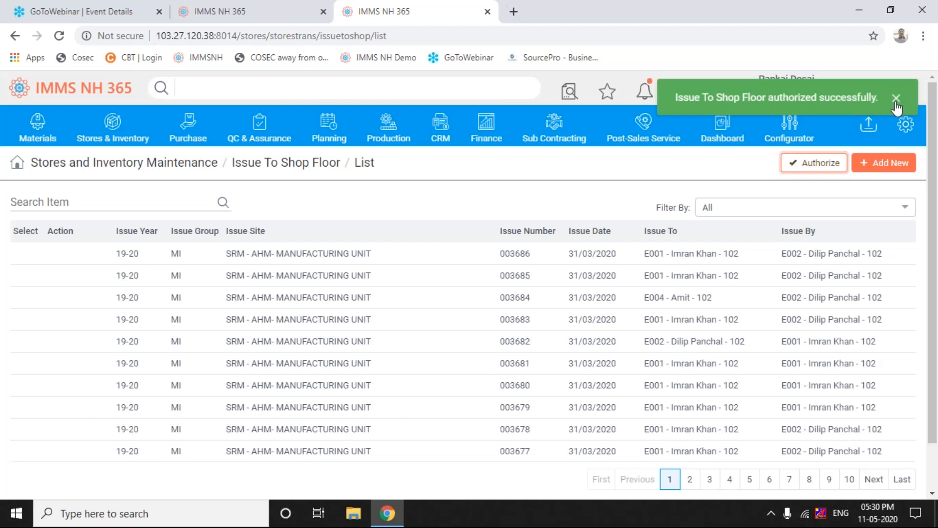
pyautogui.click(895, 100)
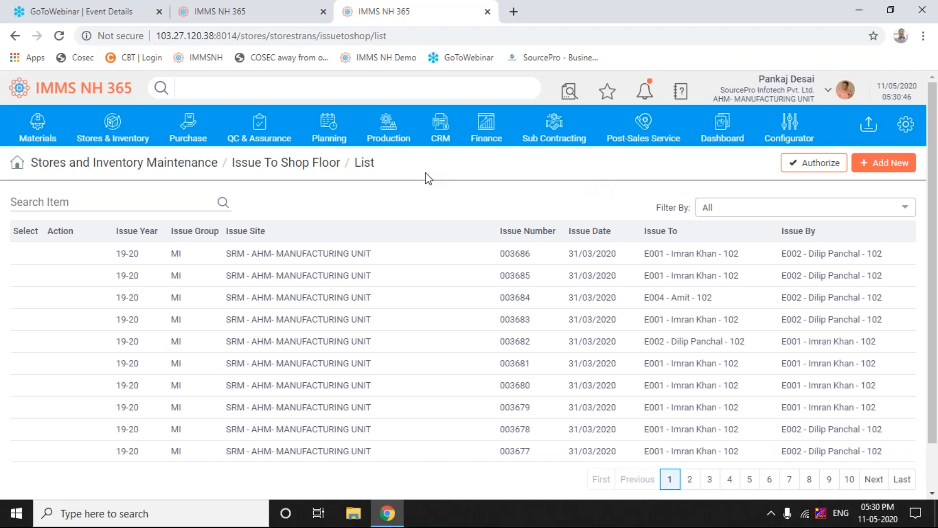
# - Open a new Labour Production Entry from the production functions
pyautogui.click(390, 129)
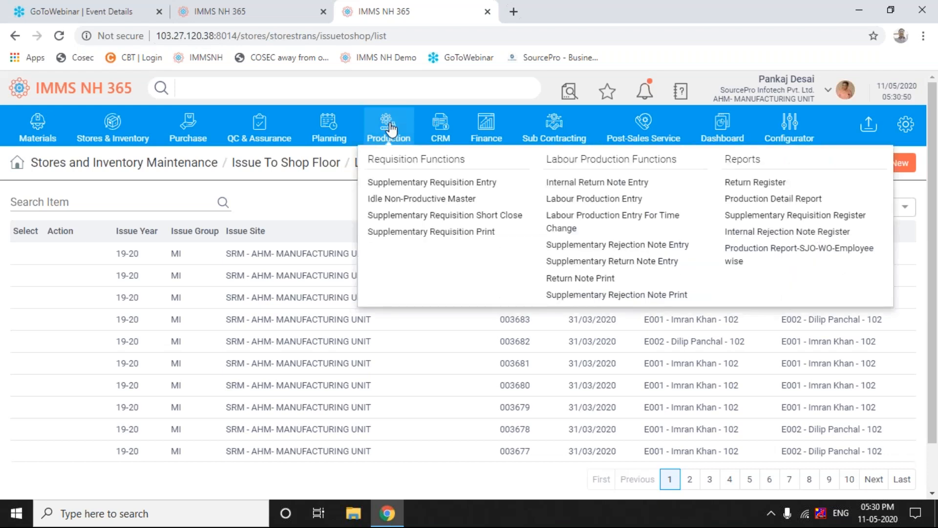
pyautogui.click(580, 201)
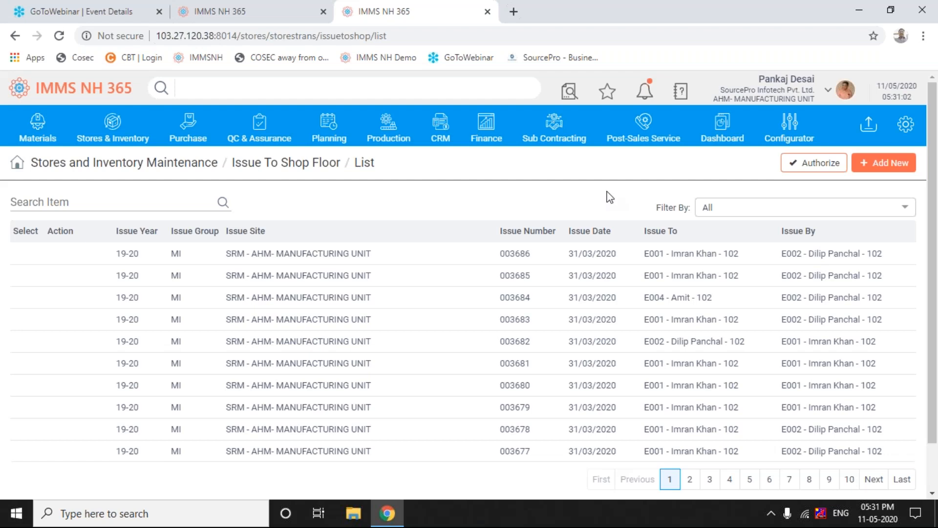
pyautogui.click(386, 123)
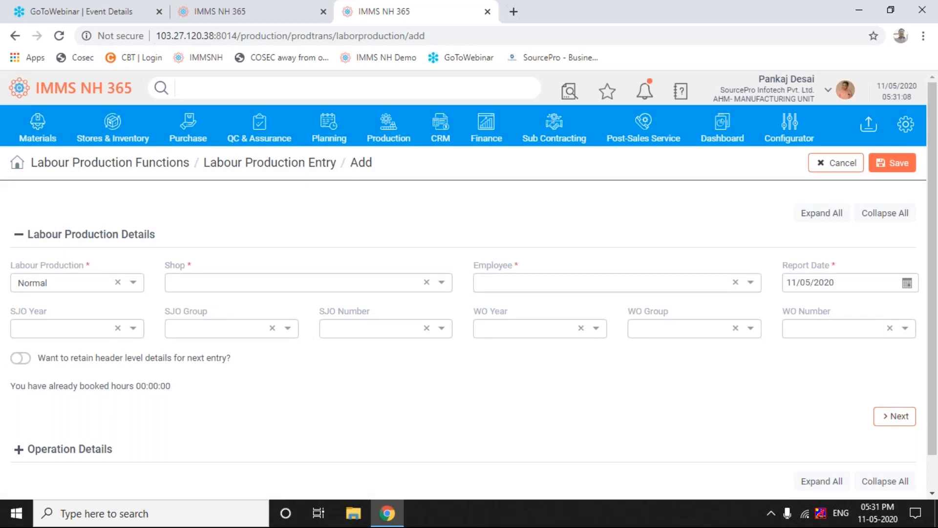
# - Keep the labour production type as Normal, set the shop to ASY - ASSEMBLY, and select the assembly employee
pyautogui.click(443, 285)
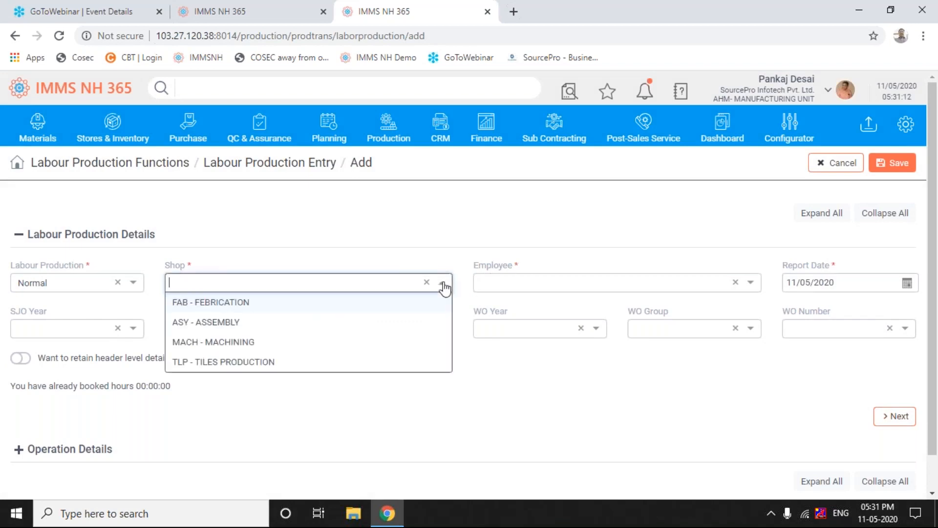
pyautogui.click(101, 287)
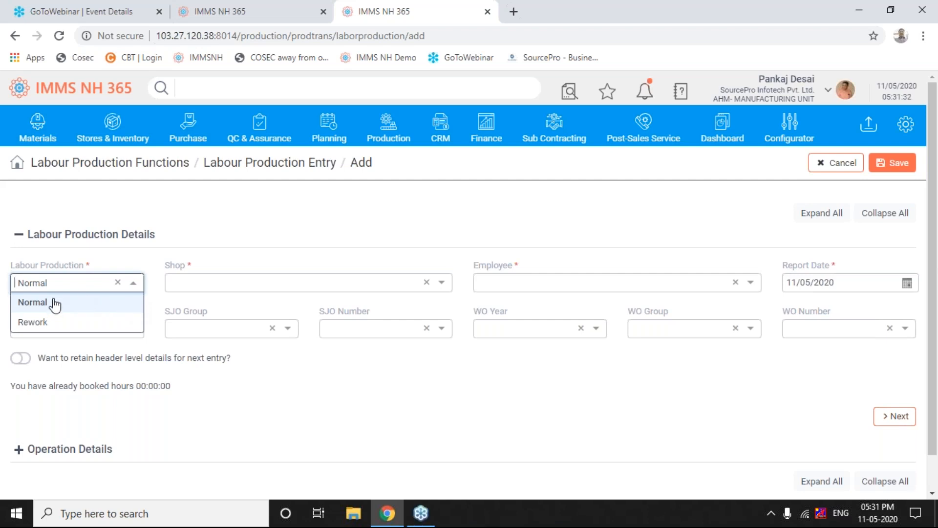
pyautogui.click(94, 305)
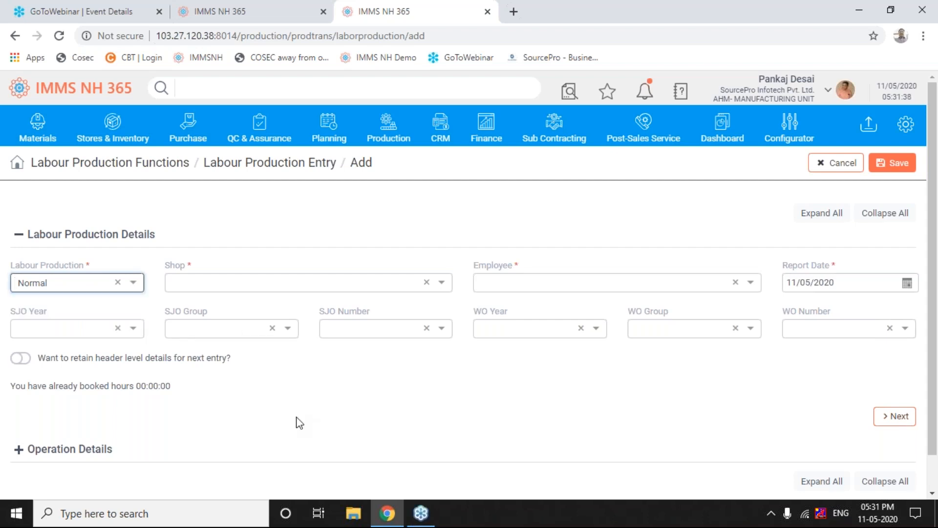
pyautogui.click(441, 283)
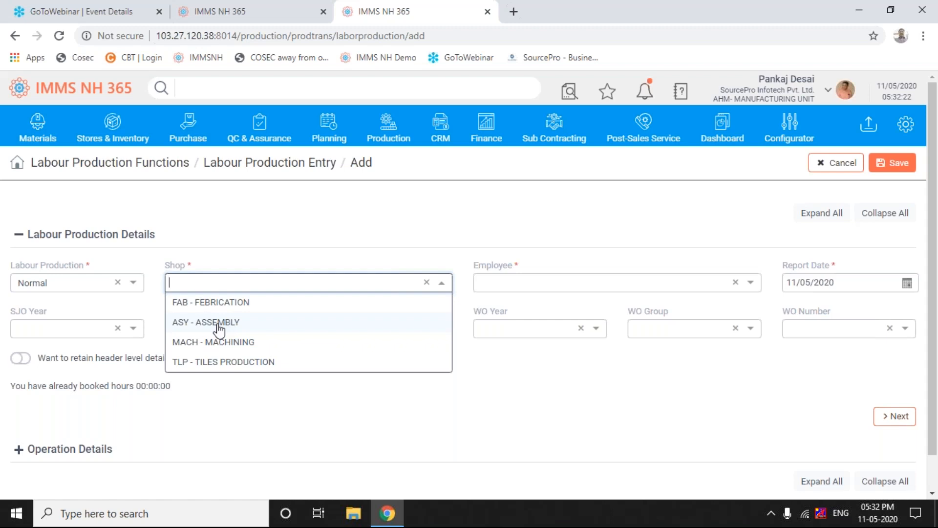
pyautogui.click(219, 322)
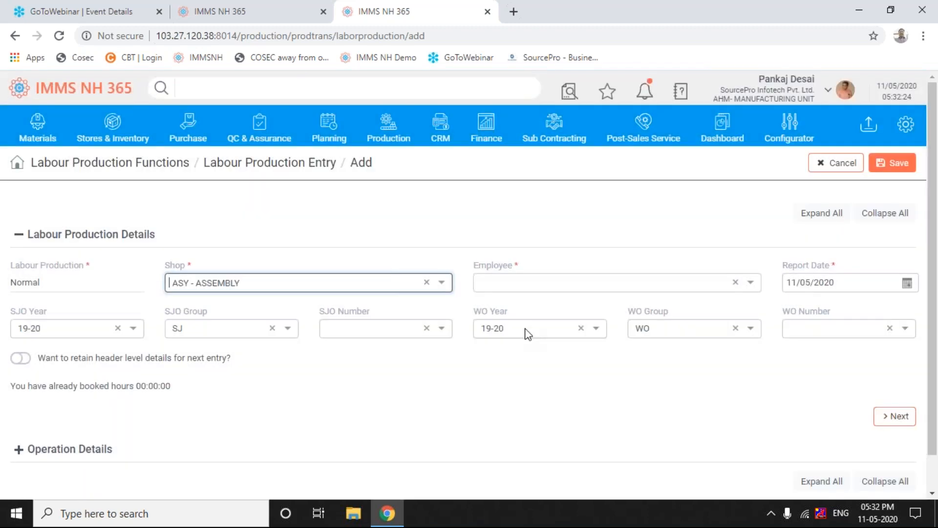
pyautogui.click(751, 286)
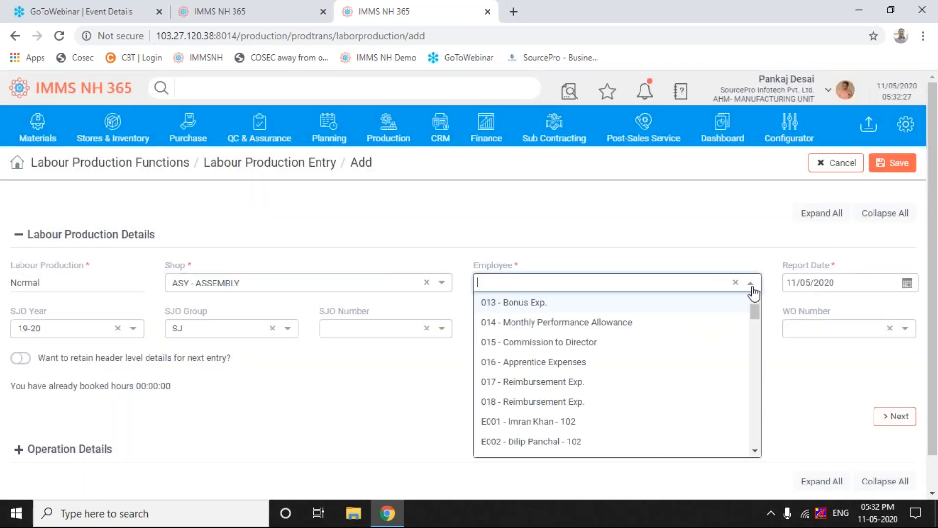
pyautogui.click(522, 446)
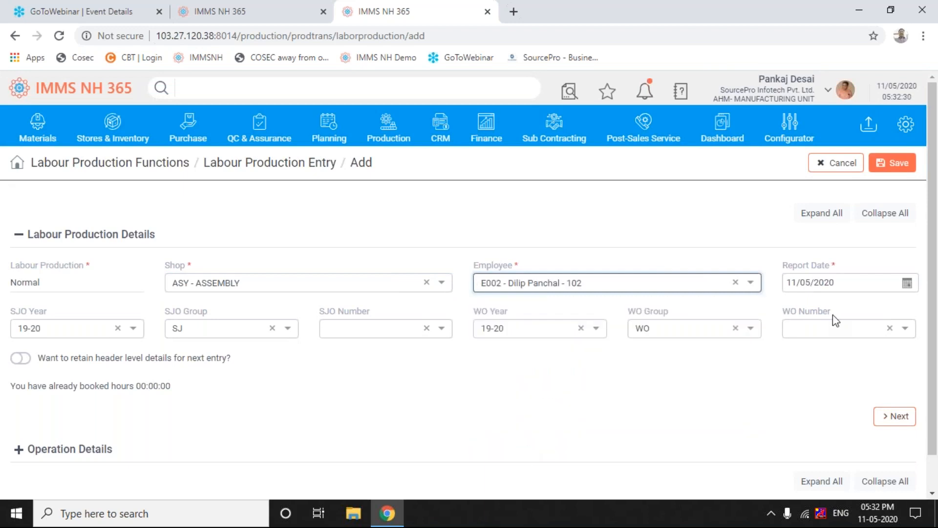
# - Set the report date of the labour production entry to 31/03/2020
pyautogui.click(907, 284)
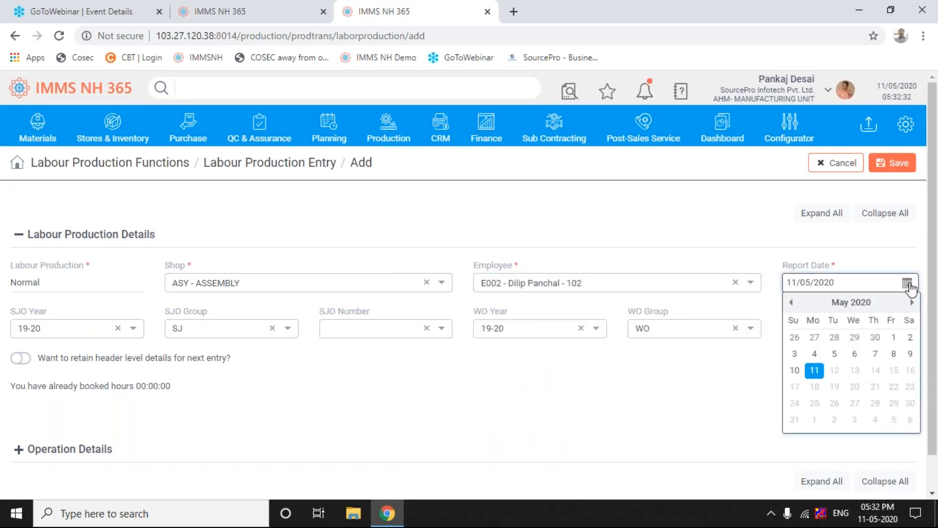
pyautogui.click(791, 302)
pyautogui.click(791, 302)
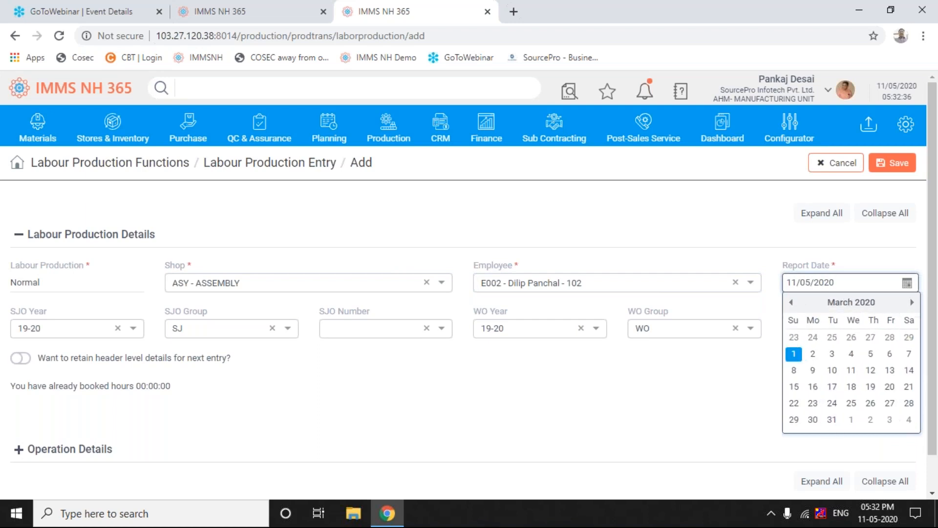
pyautogui.click(832, 419)
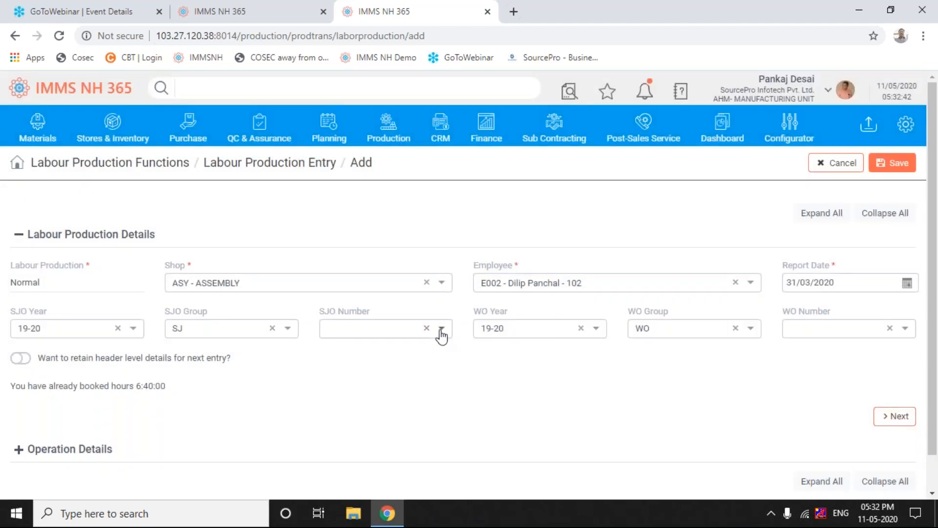
# - Select the computer order's SJO number and WO number, and load the operation details
pyautogui.click(441, 336)
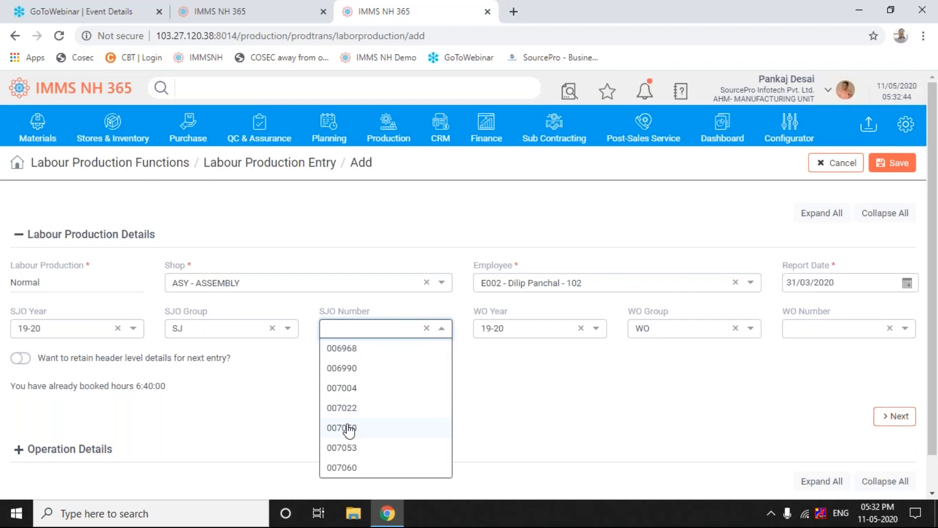
pyautogui.click(341, 467)
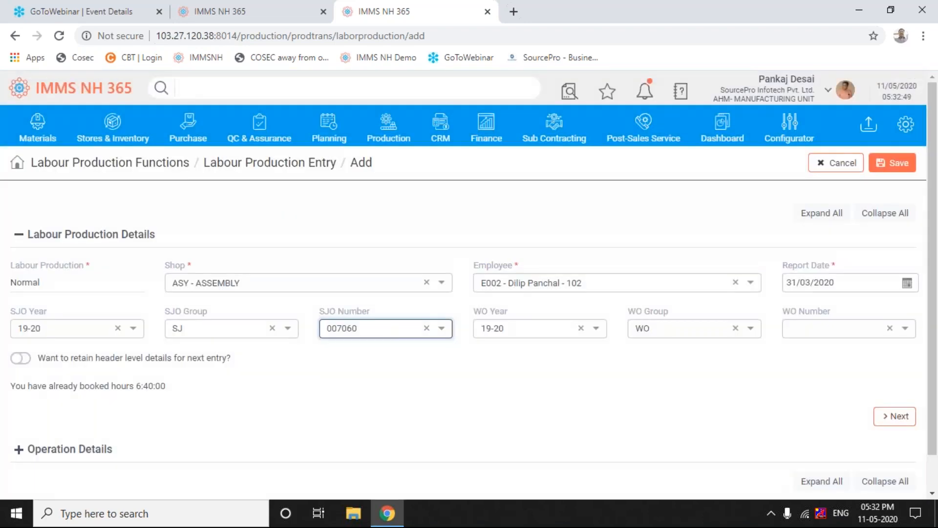
pyautogui.click(906, 328)
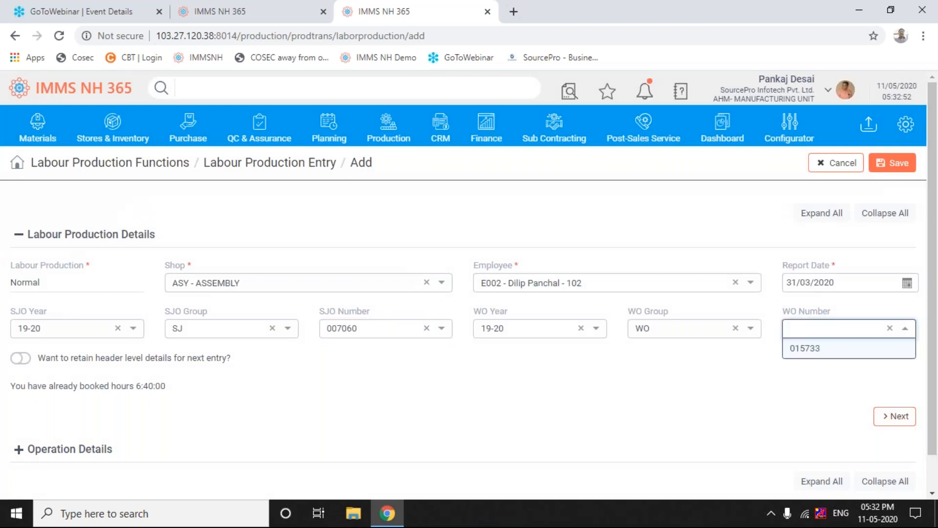
pyautogui.click(796, 349)
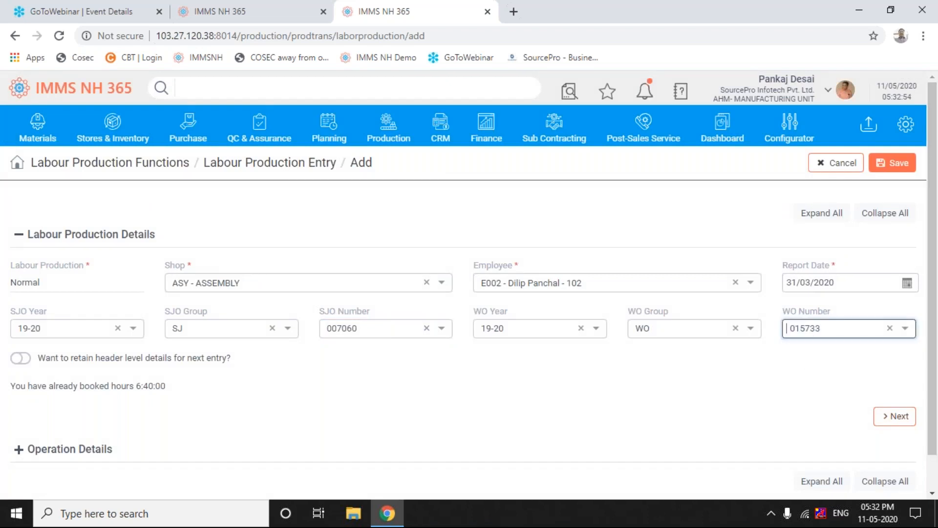
pyautogui.click(893, 416)
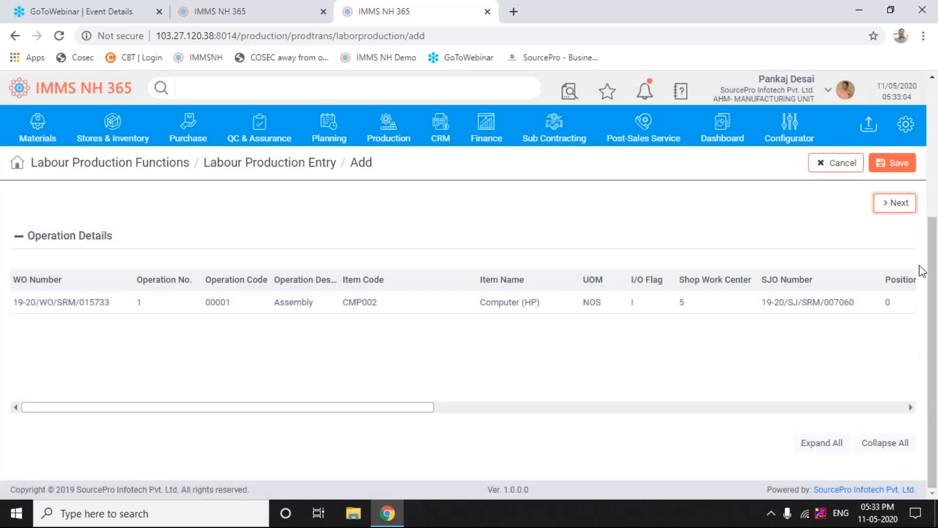
pyautogui.scroll(3, 933, 183)
pyautogui.scroll(1, 933, 183)
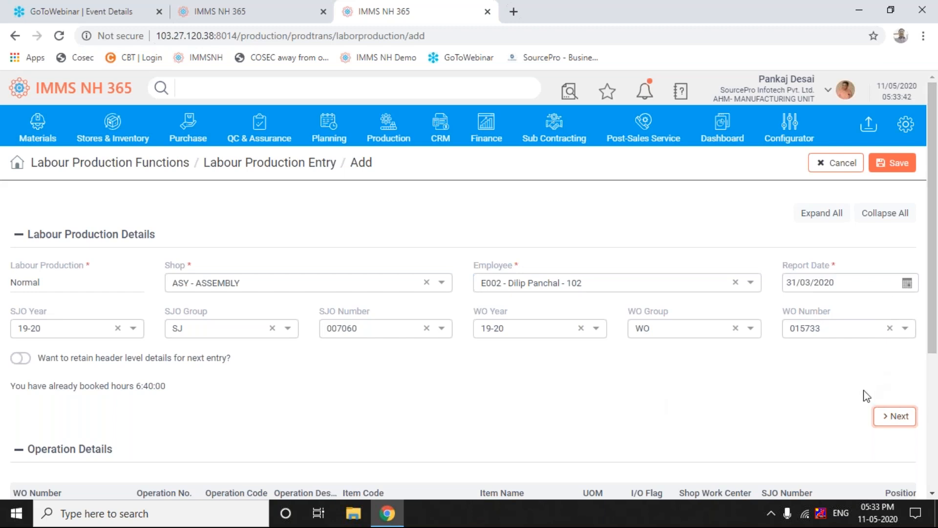
pyautogui.click(894, 418)
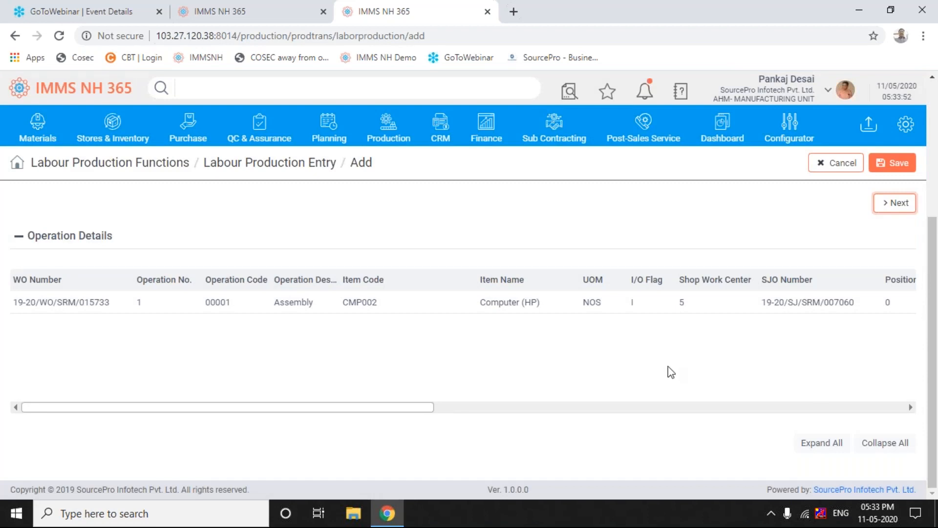
# - Set the production quantity of the CMP002 Assembly operation to 1 in its item details
pyautogui.click(88, 310)
pyautogui.hscroll(2, 717, 413)
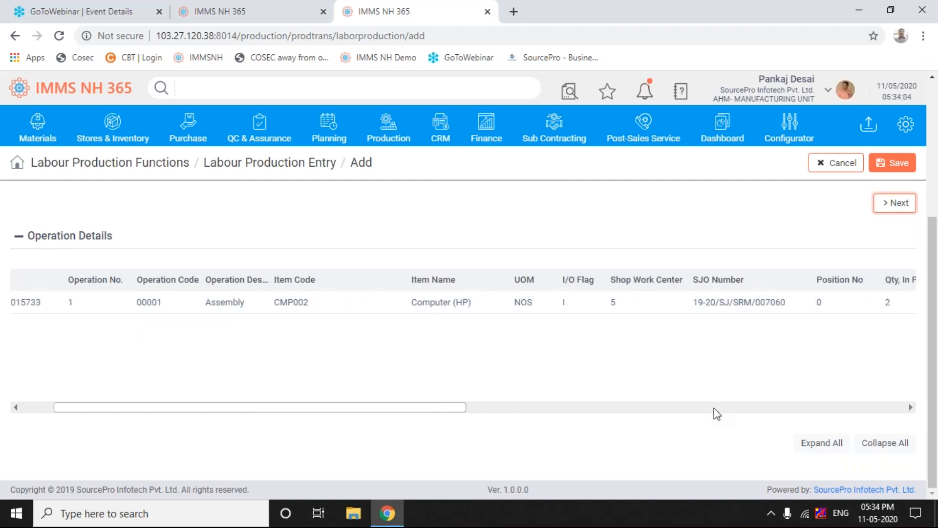
pyautogui.hscroll(5, 716, 414)
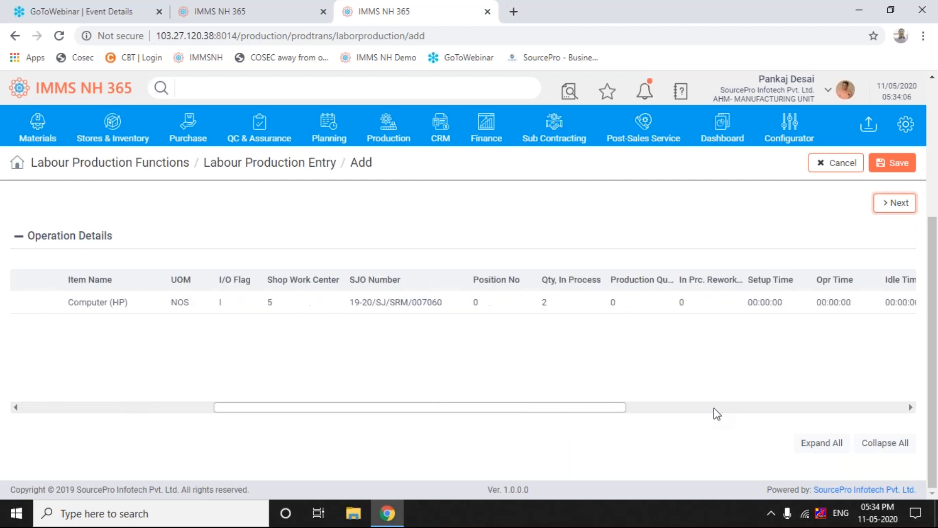
pyautogui.click(634, 304)
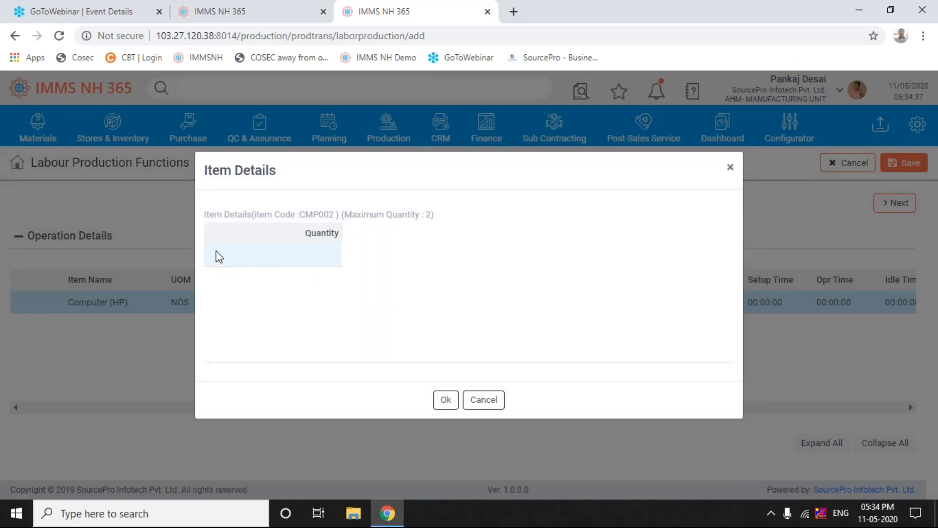
pyautogui.click(261, 261)
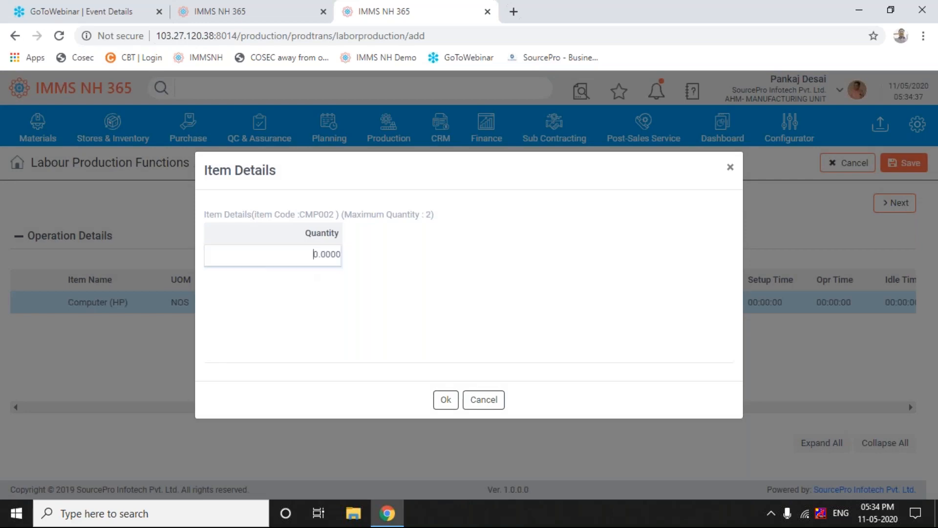
pyautogui.write('1')
pyautogui.press('Return')
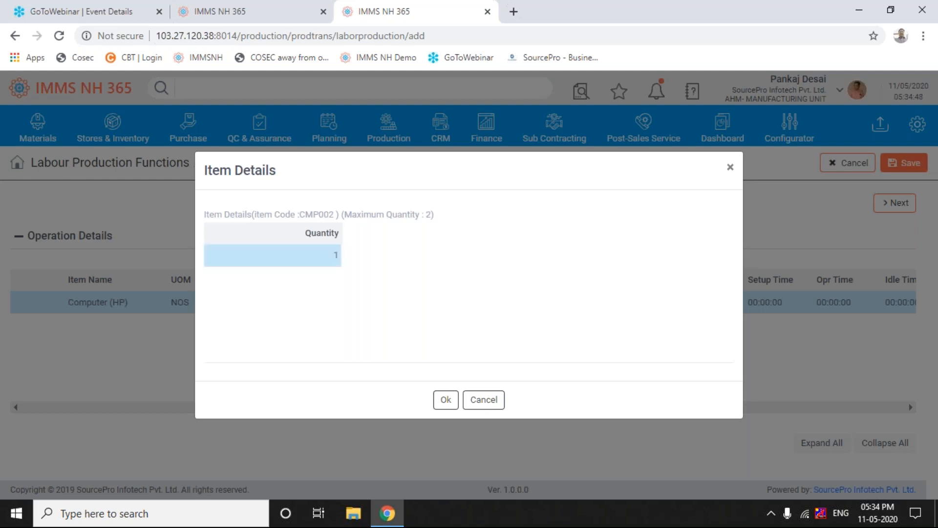
pyautogui.click(446, 401)
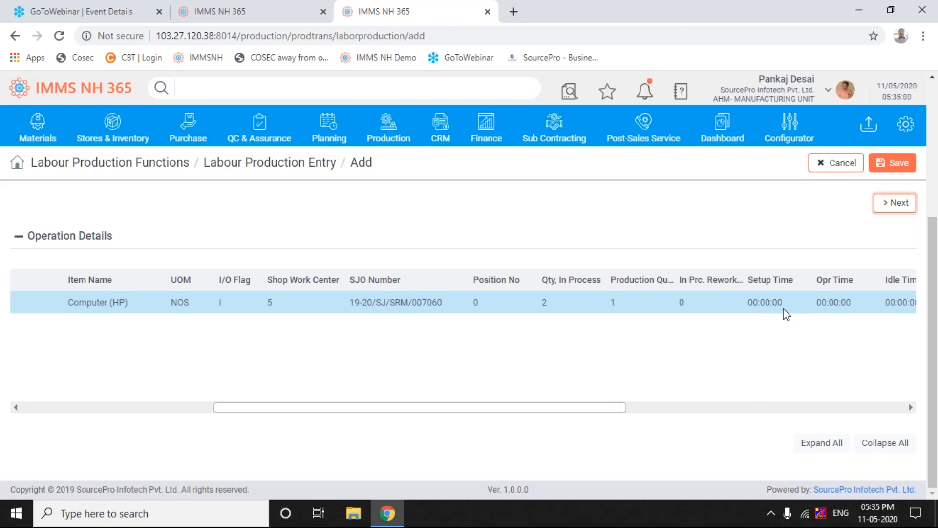
# - Set the operation time of the CMP002 Assembly operation to 01:00:00
pyautogui.click(825, 301)
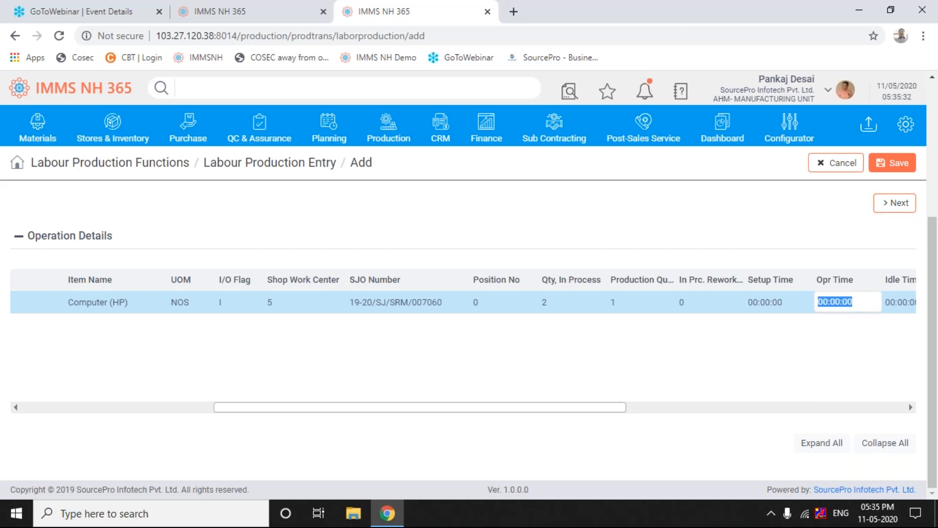
pyautogui.click(835, 299)
pyautogui.press('BackSpace')
pyautogui.write('1')
pyautogui.press('Return')
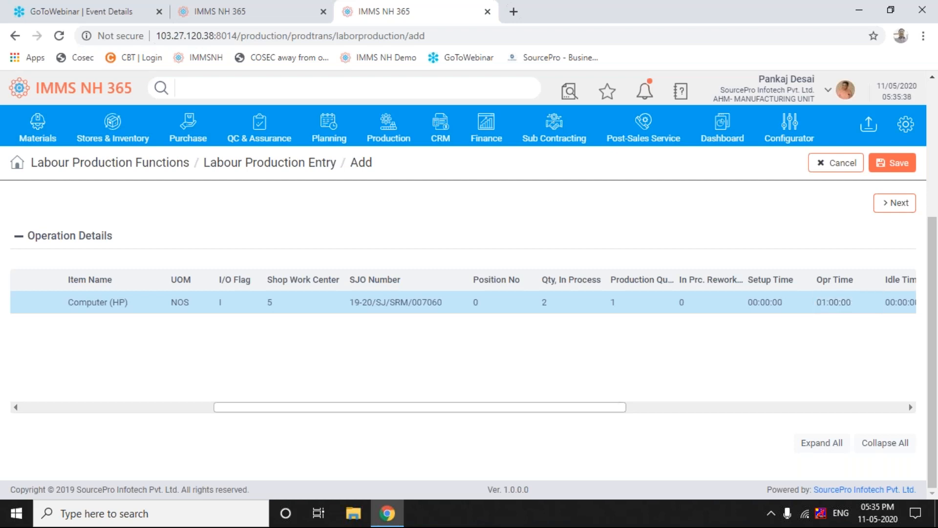
# - Review the operation's remaining columns from Idle Time through End Time, and save the labour production entry
pyautogui.click(817, 409)
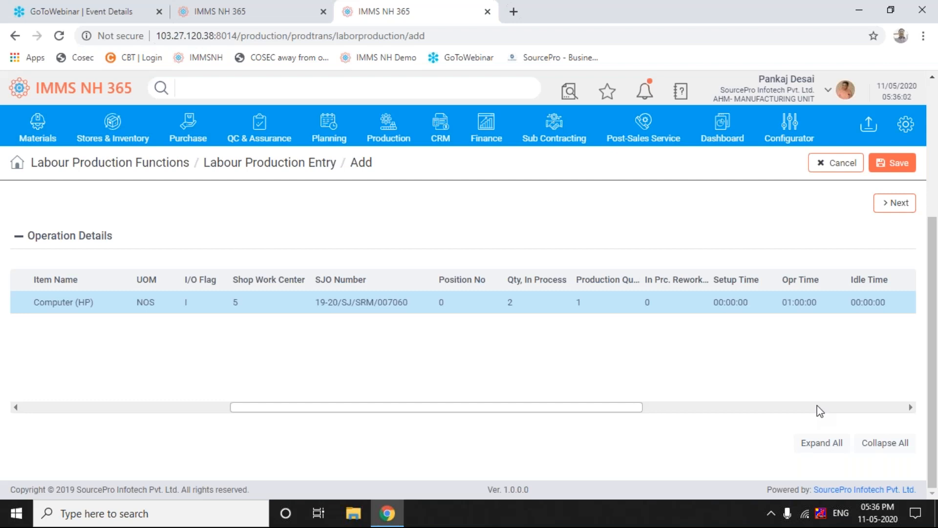
pyautogui.rightClick(669, 351)
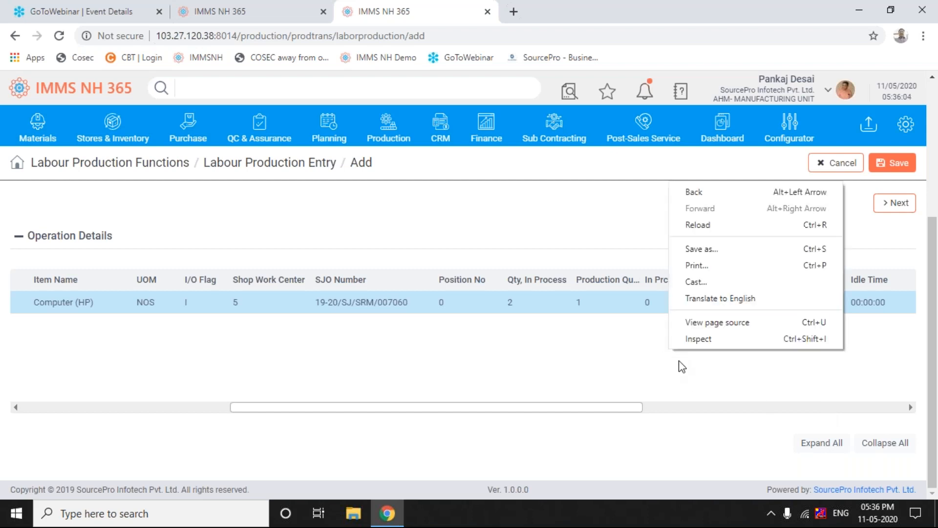
pyautogui.click(618, 419)
pyautogui.moveTo(632, 404); pyautogui.dragTo(787, 411)
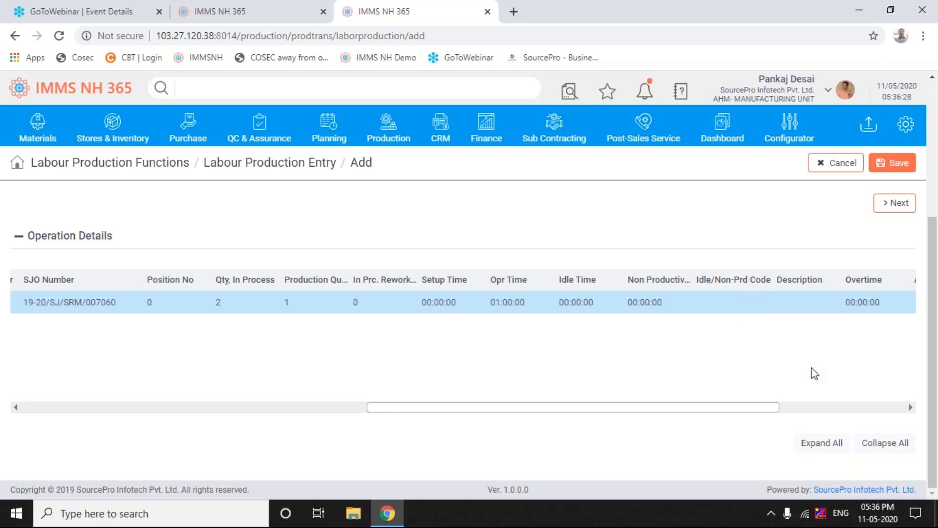
pyautogui.hscroll(1, 822, 407)
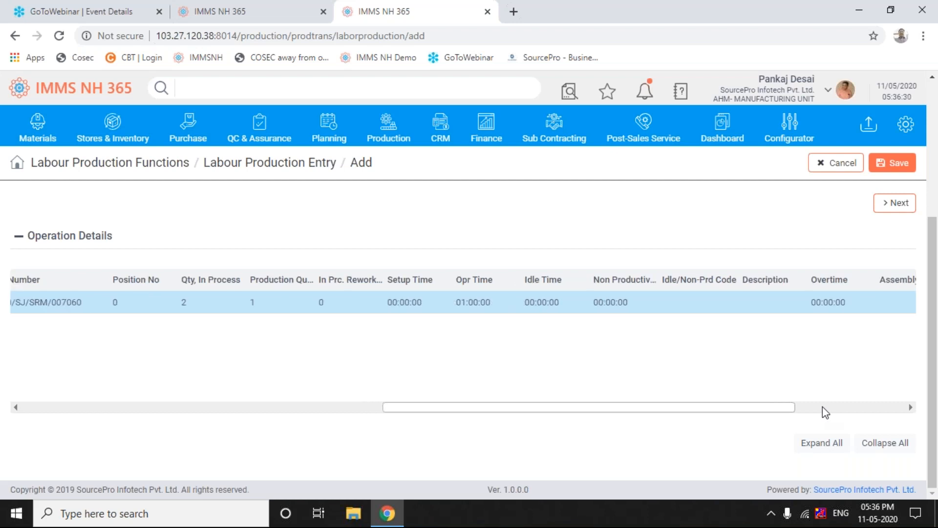
pyautogui.hscroll(2, 849, 407)
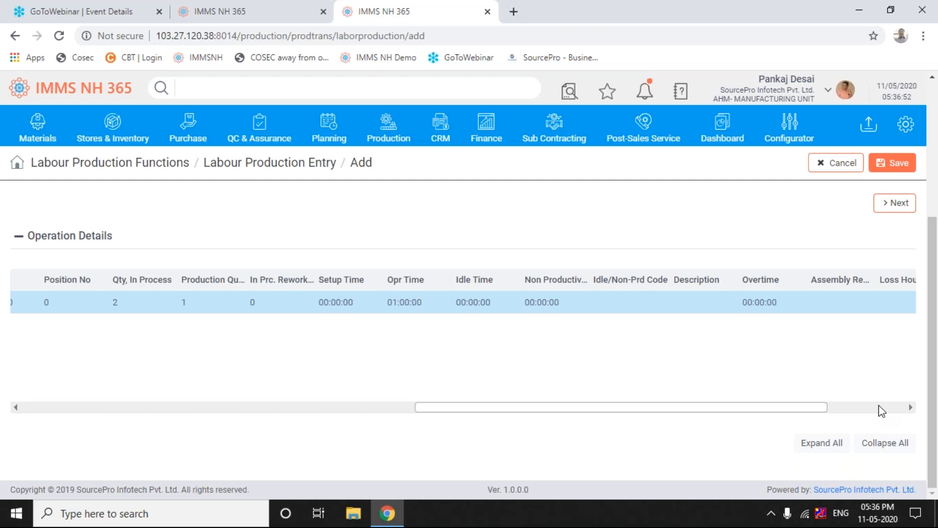
pyautogui.hscroll(2, 882, 410)
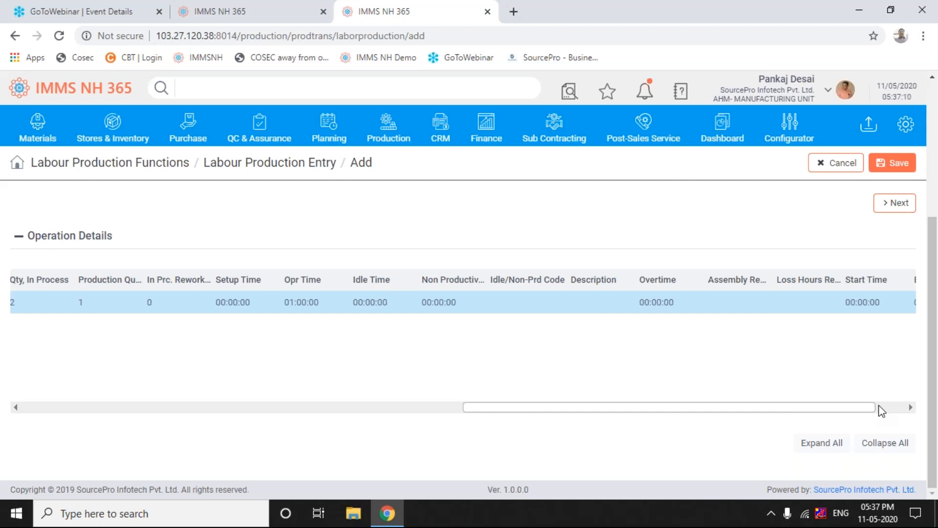
pyautogui.click(894, 408)
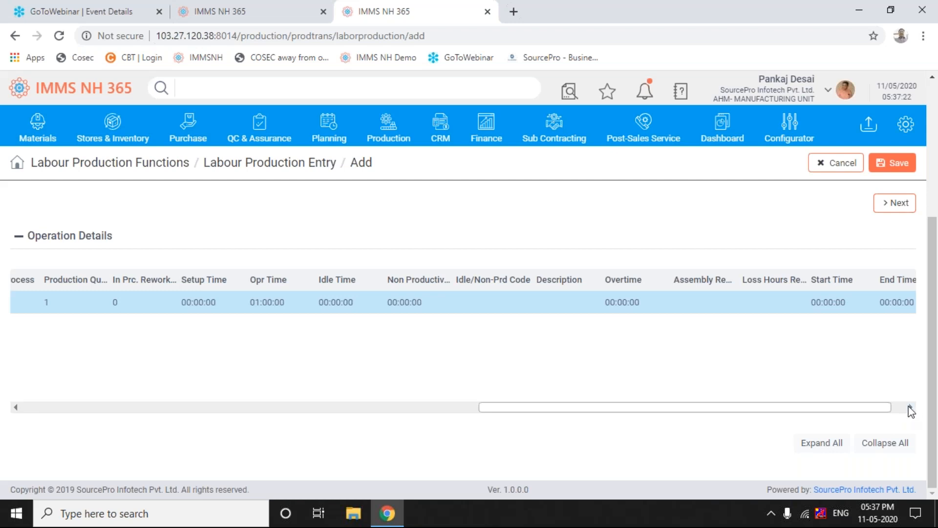
pyautogui.click(910, 408)
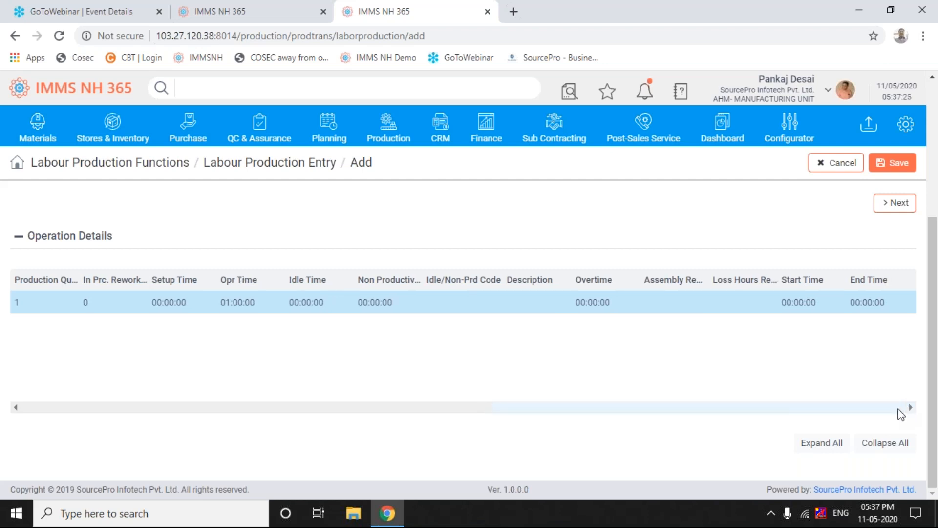
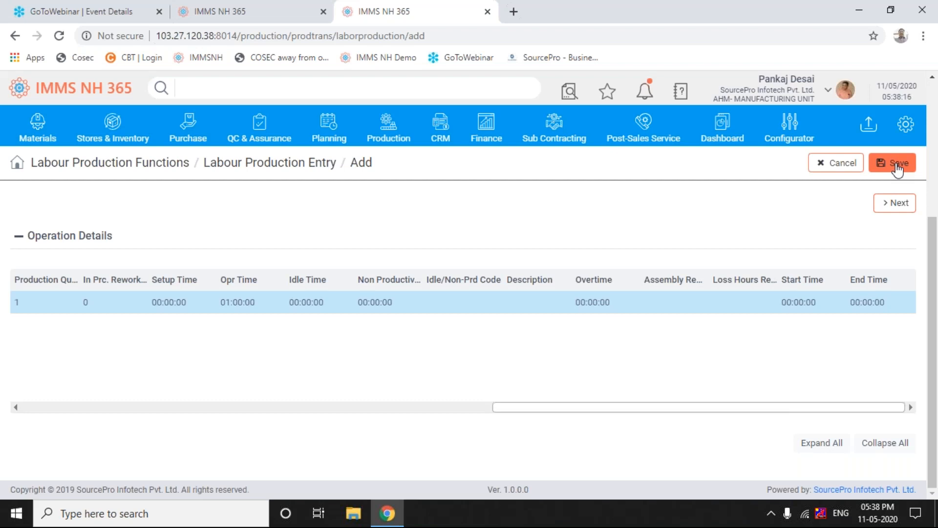
pyautogui.click(897, 166)
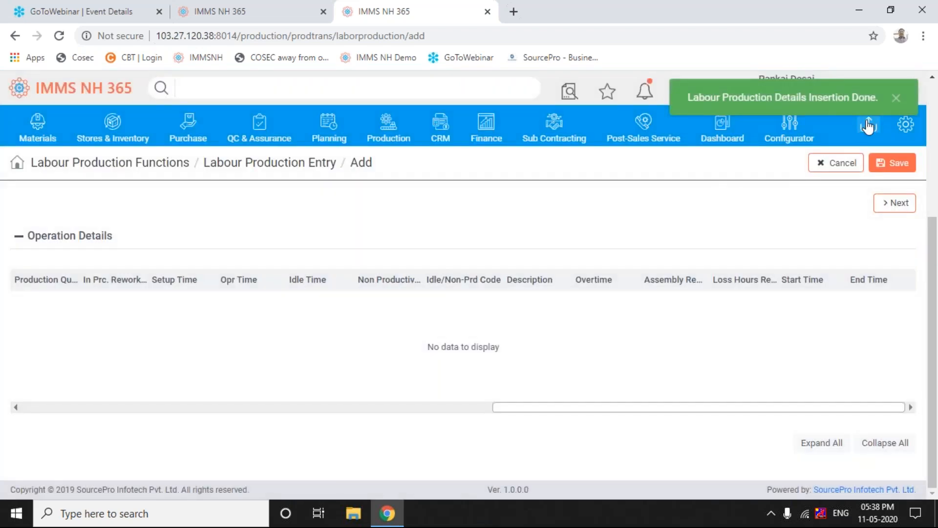
# - Start a new Labour Production QC Entry with group LQ and site SRM
pyautogui.click(896, 97)
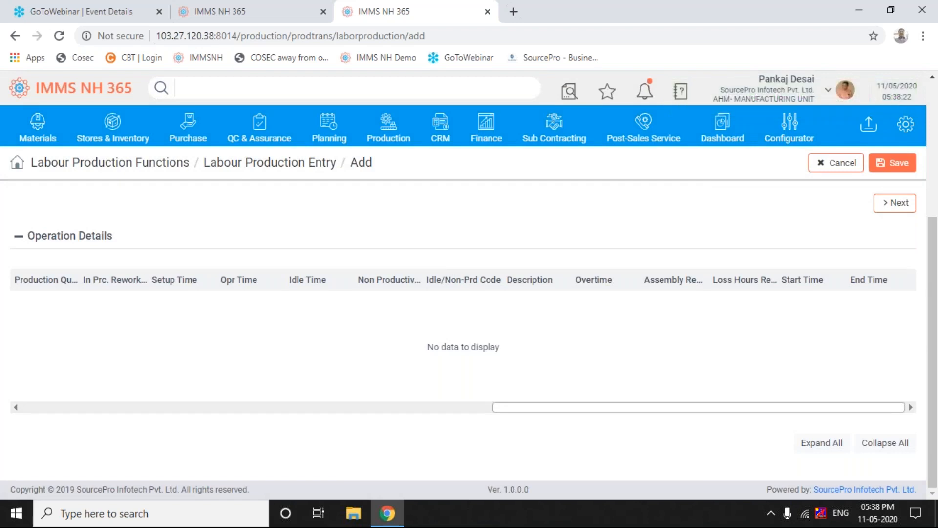
pyautogui.click(254, 131)
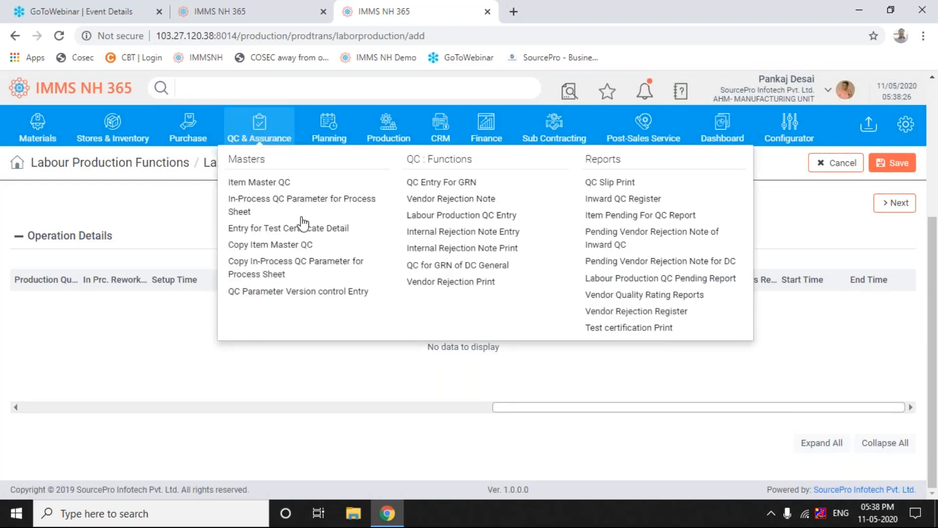
pyautogui.click(438, 223)
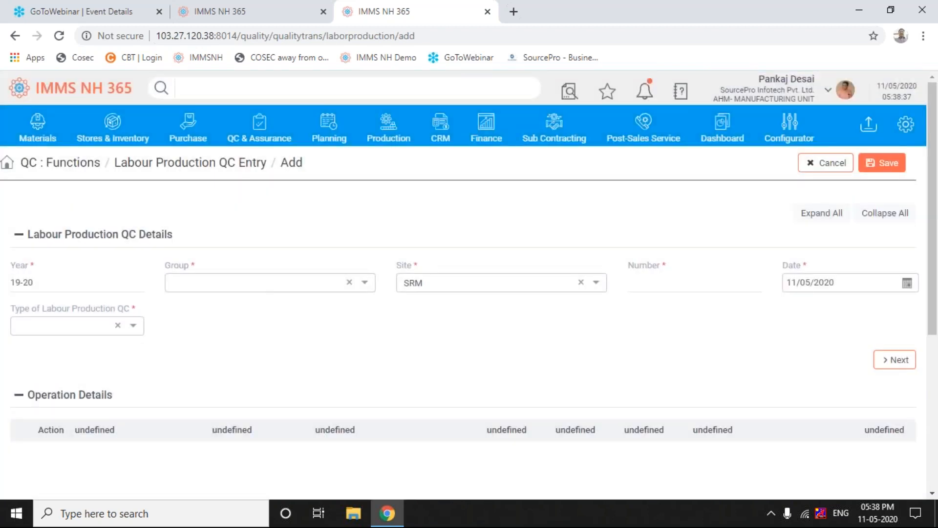
pyautogui.click(364, 294)
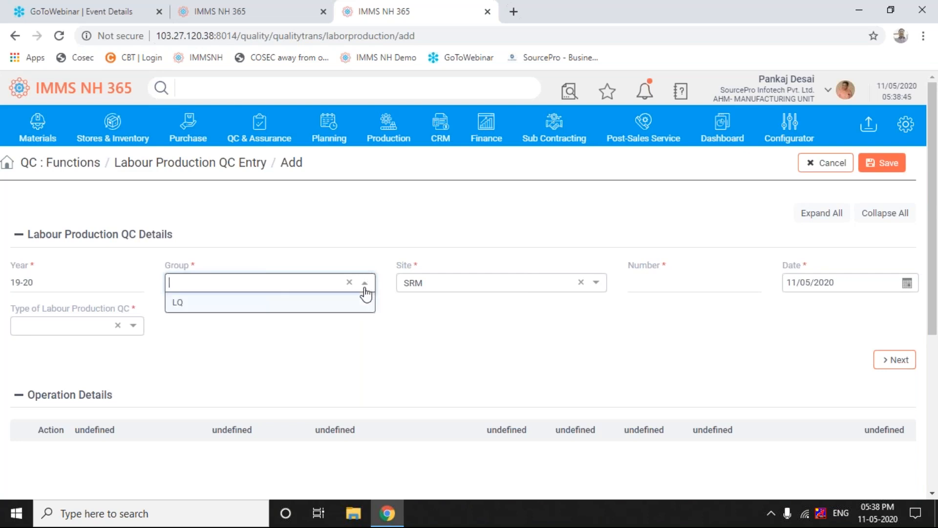
pyautogui.click(178, 303)
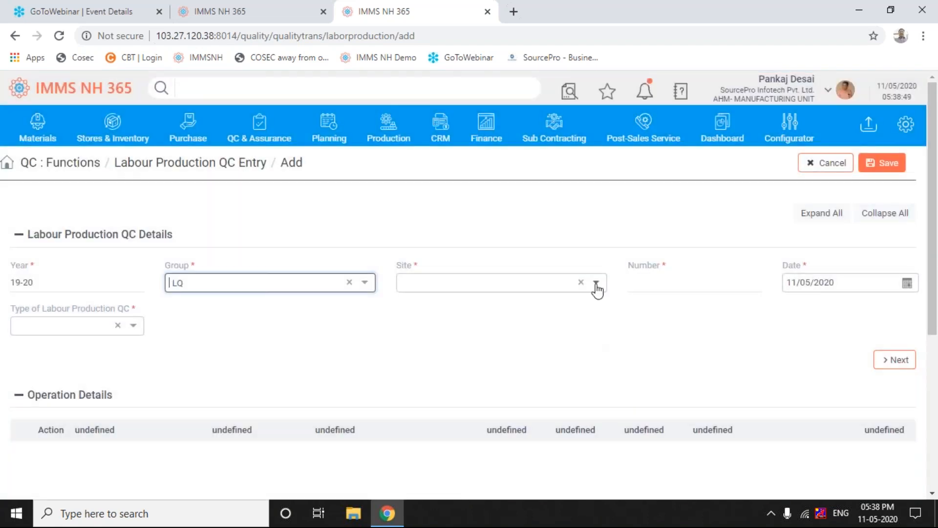
pyautogui.click(596, 286)
pyautogui.click(412, 305)
# - Set the date of the labour production QC entry to 31/03/2020
pyautogui.click(906, 283)
pyautogui.click(791, 302)
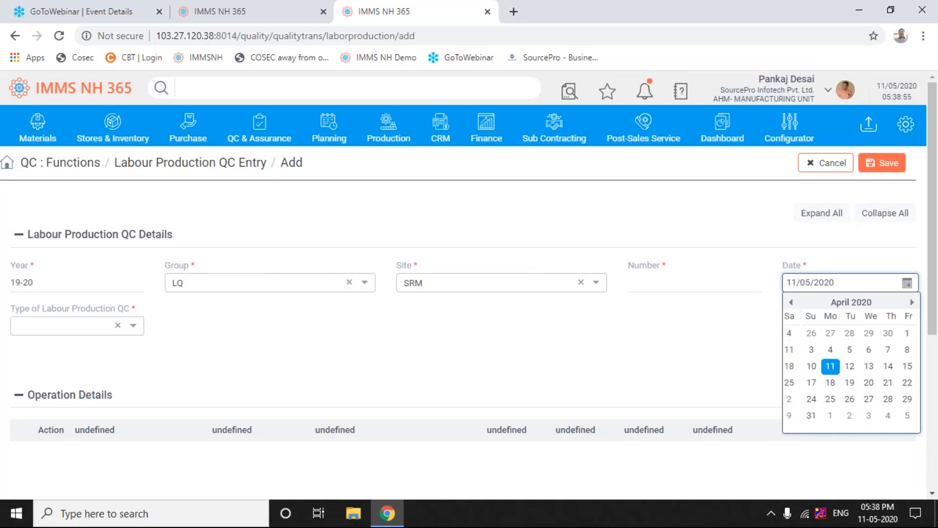
pyautogui.click(791, 301)
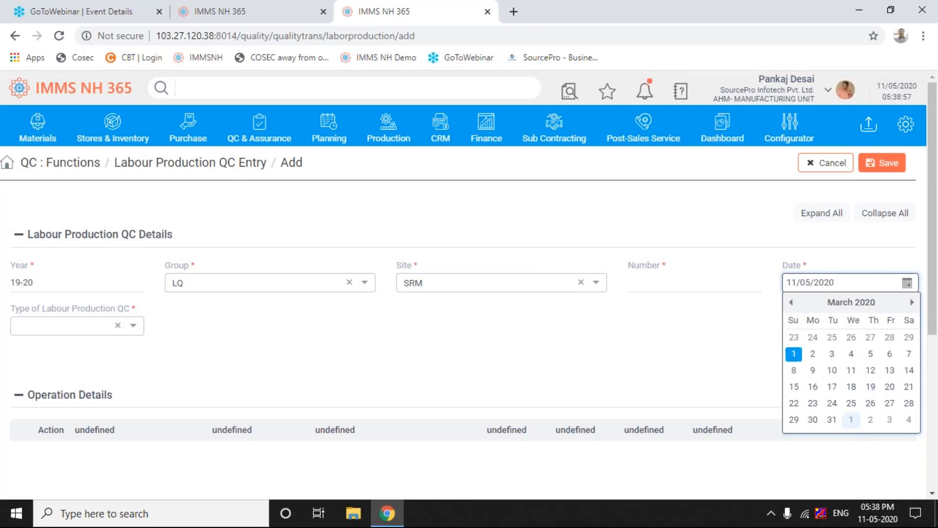
pyautogui.click(832, 420)
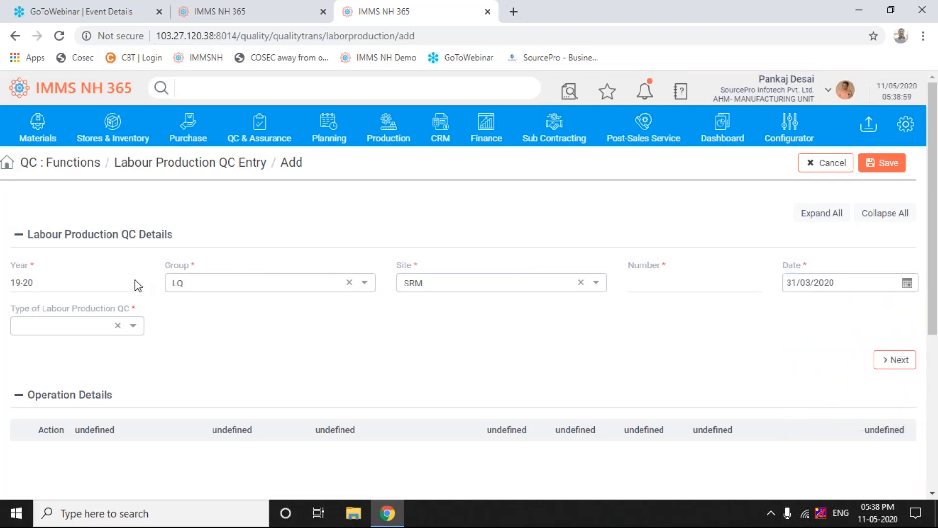
# - Set the type of labour production QC to Normal and load the operation details
pyautogui.click(133, 326)
pyautogui.click(135, 328)
pyautogui.click(133, 326)
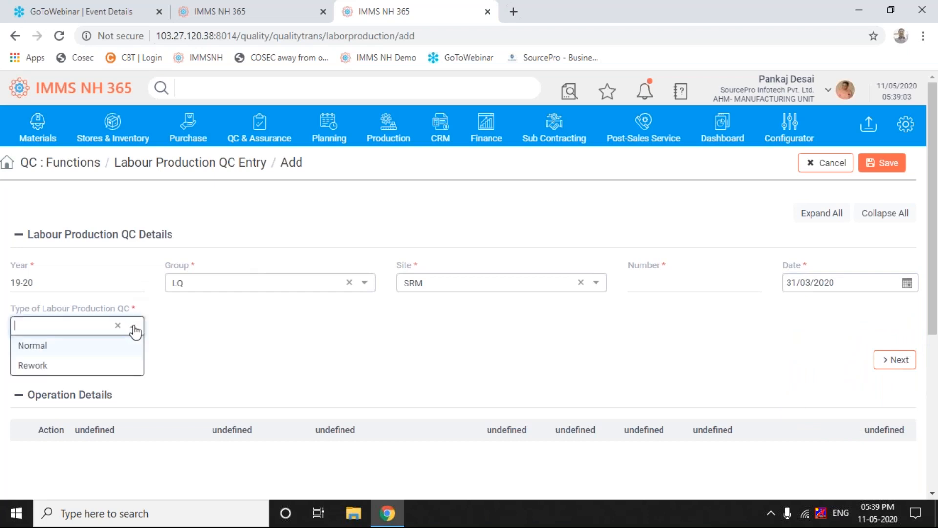
pyautogui.click(33, 347)
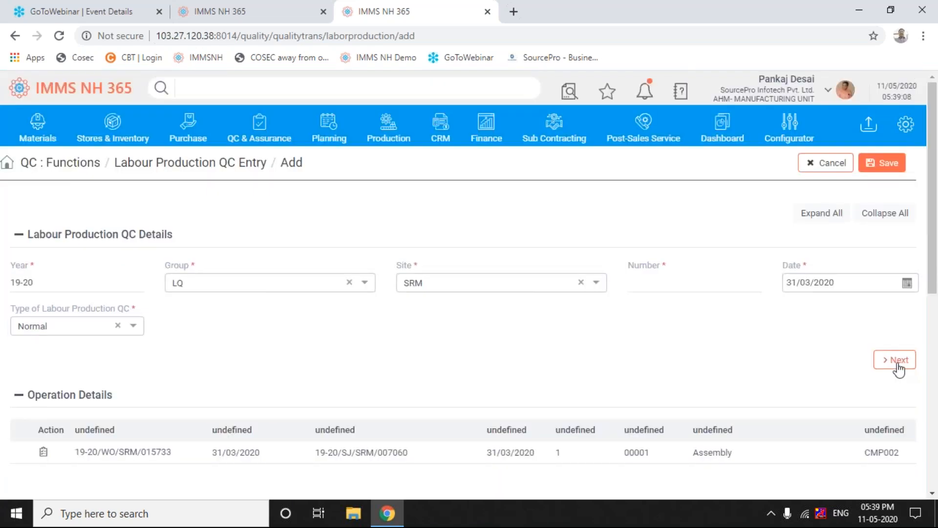
pyautogui.click(898, 364)
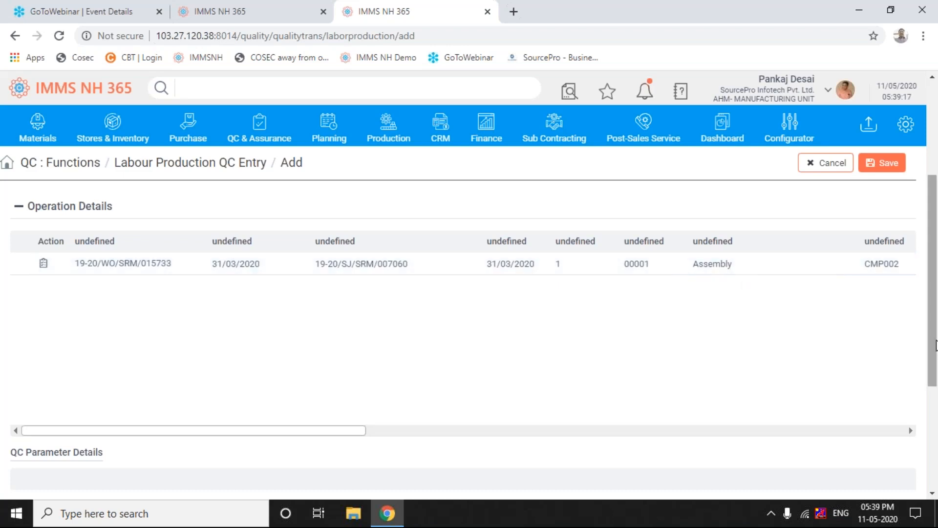
# - Enter a QC quantity of 1 beside the production quantity of the CMP002 Assembly operation, and save the QC entry
pyautogui.click(910, 431)
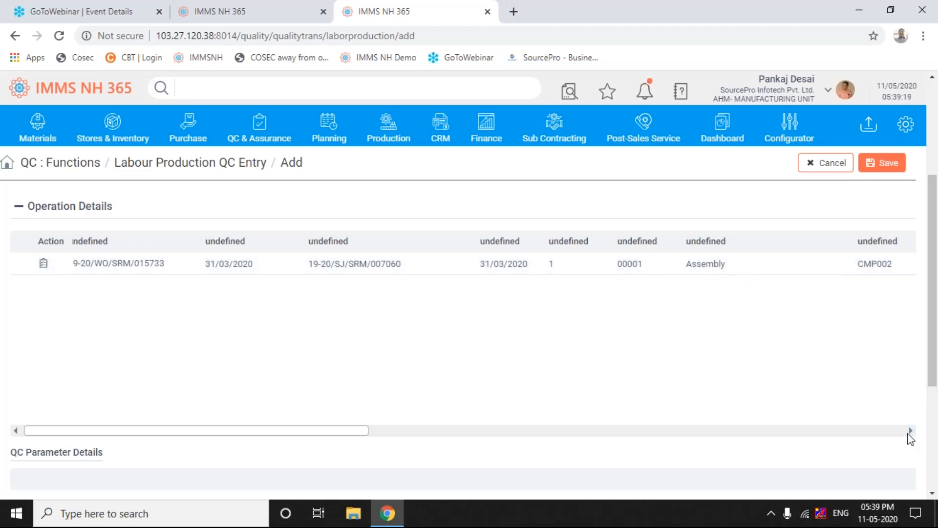
pyautogui.moveTo(909, 433); pyautogui.dragTo(909, 433)
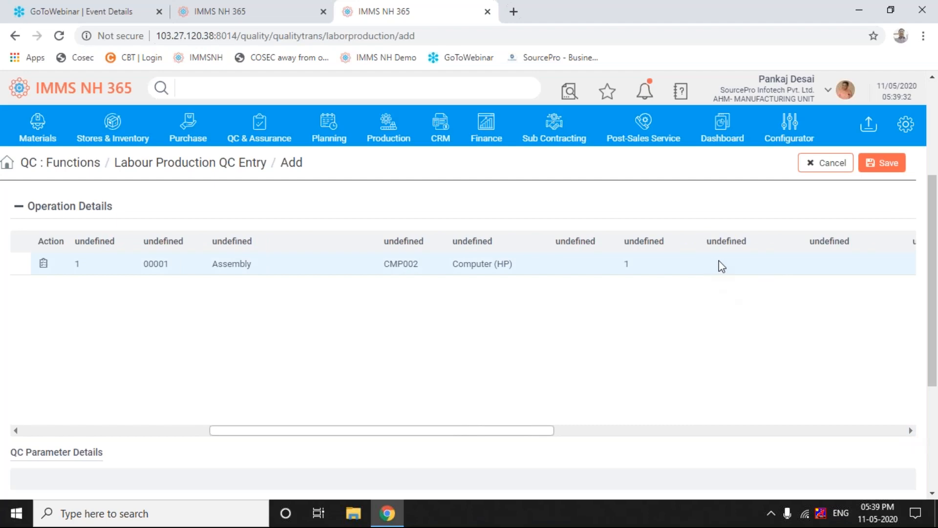
pyautogui.click(721, 266)
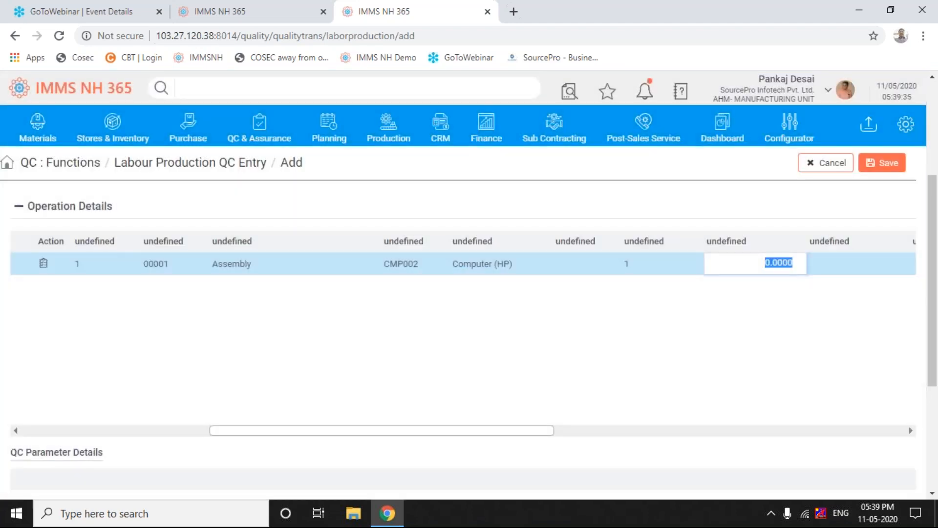
pyautogui.write('1')
pyautogui.press('Return')
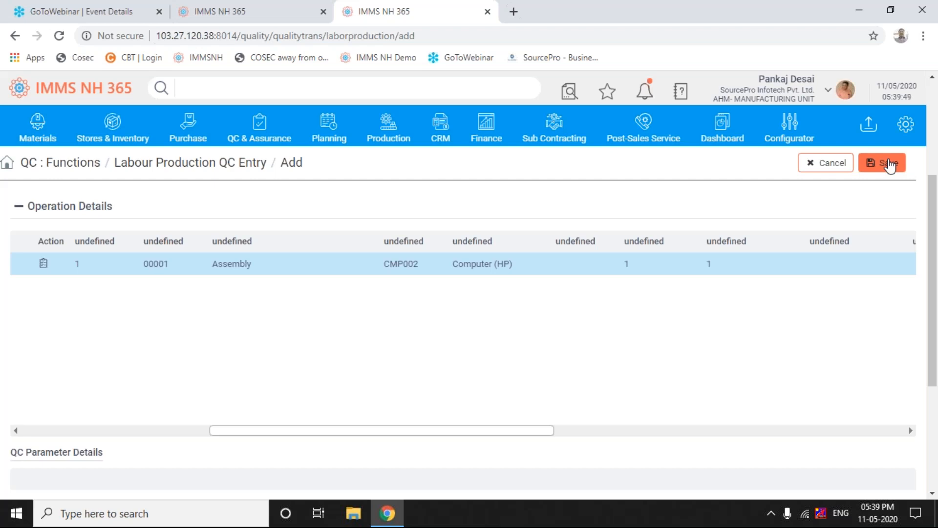
pyautogui.click(888, 164)
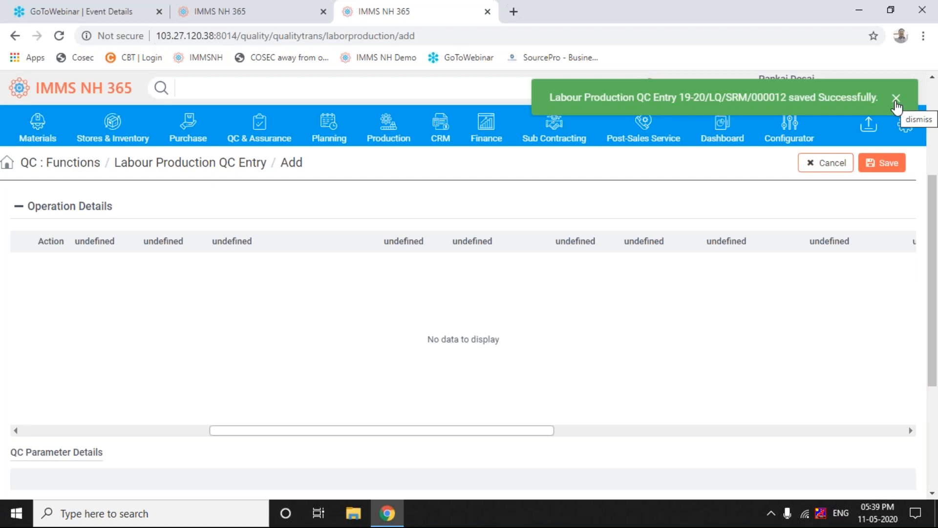
pyautogui.click(896, 99)
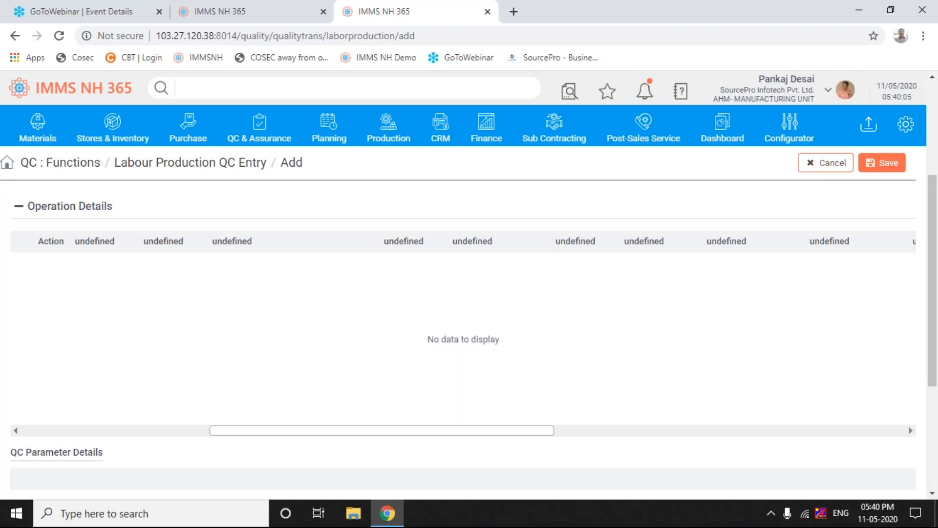
# - Refresh the QC entry page and start a new Work Order Receipt in Stores and Inventory Maintenance
pyautogui.click(826, 163)
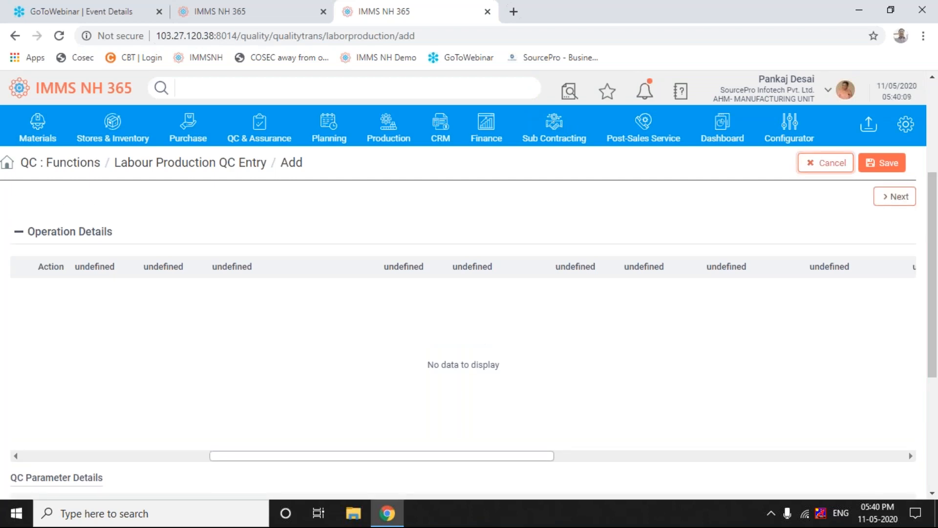
pyautogui.press('F5')
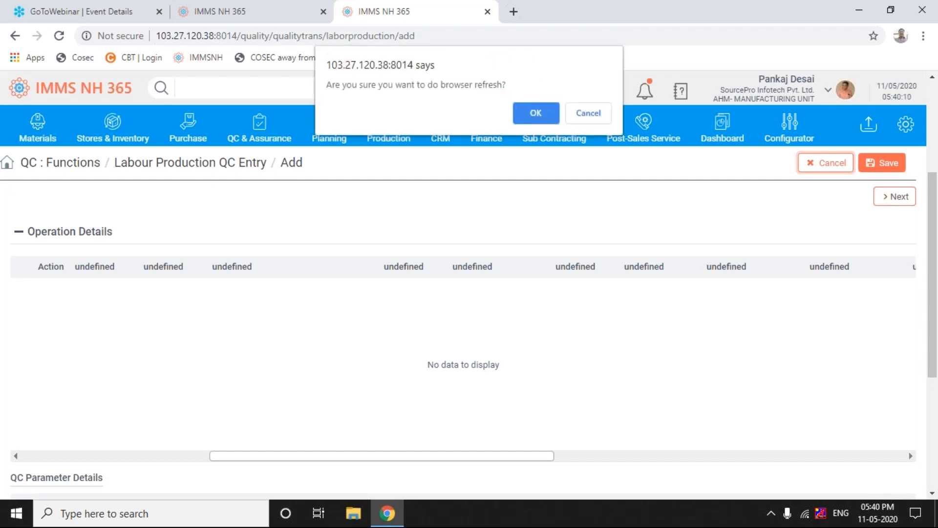
pyautogui.press('Return')
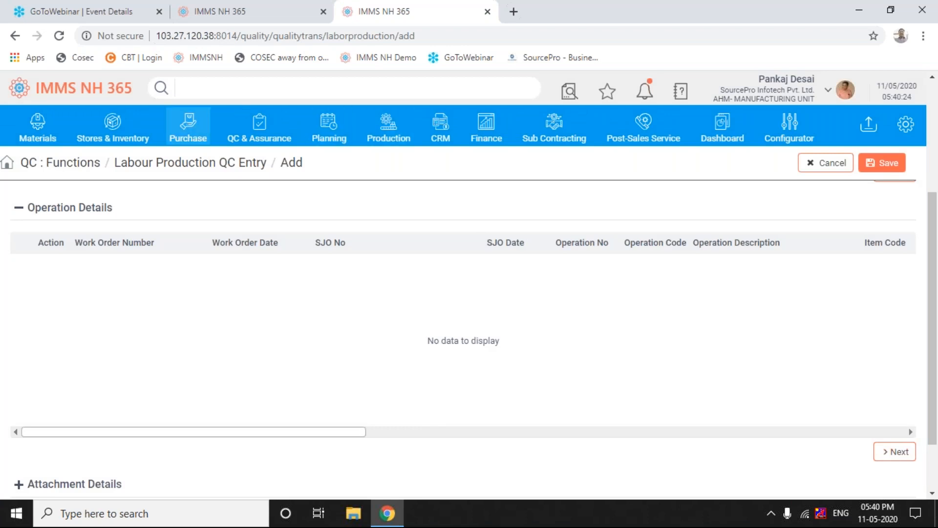
pyautogui.click(114, 122)
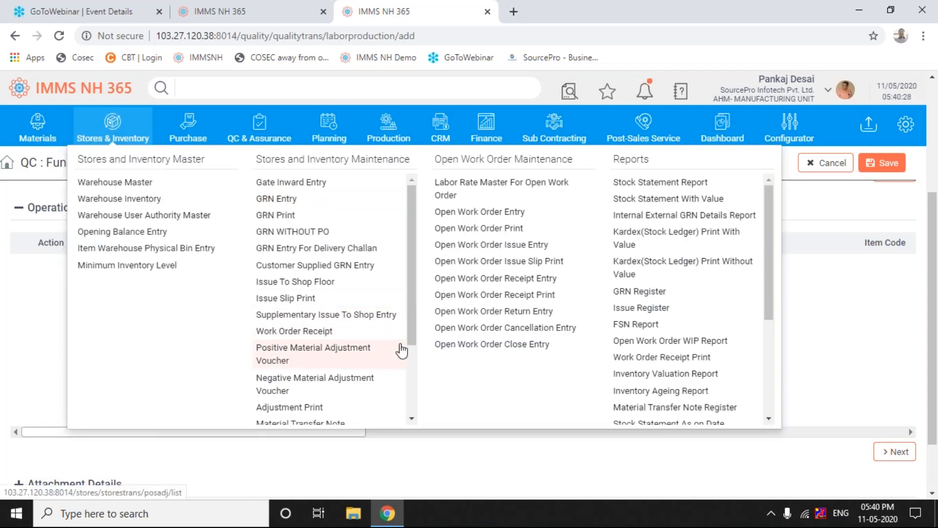
pyautogui.click(413, 373)
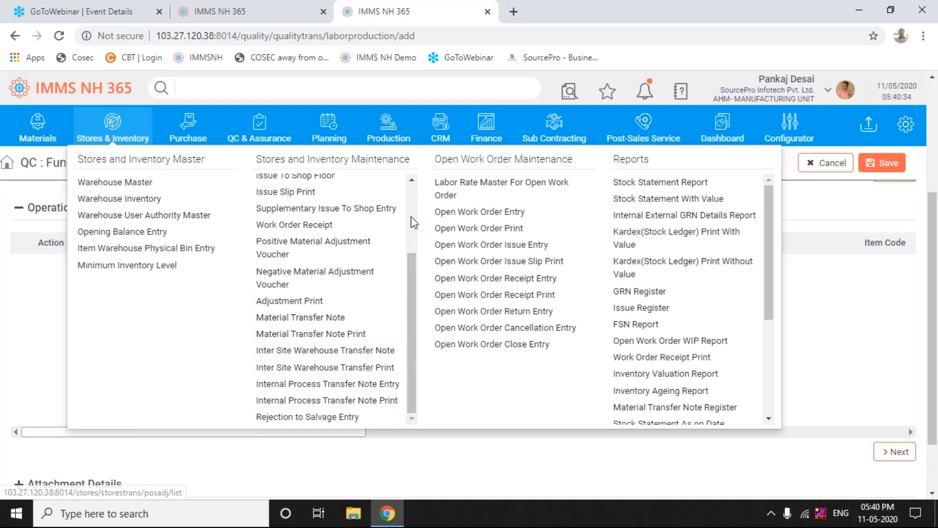
pyautogui.click(313, 225)
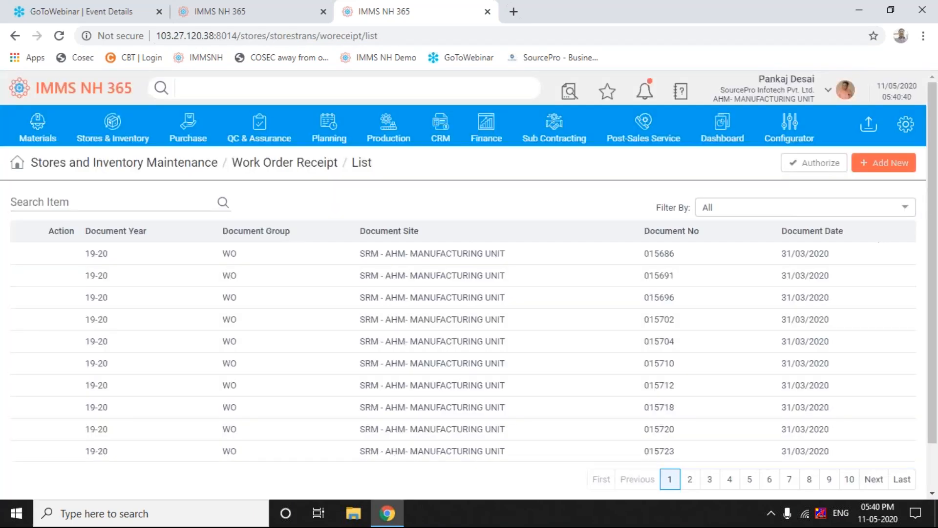
pyautogui.click(890, 164)
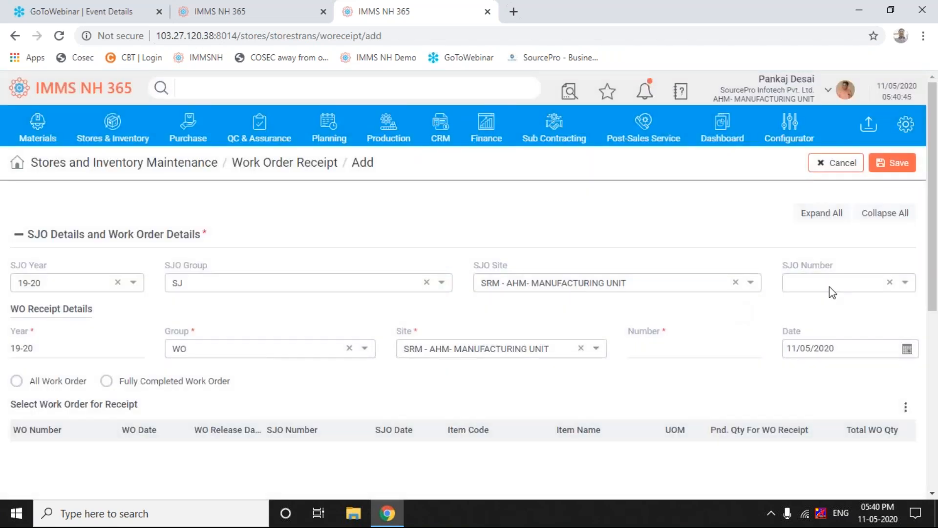
# - Select the computer order's SJO number and set the work order receipt date to 31/03/2020
pyautogui.click(904, 283)
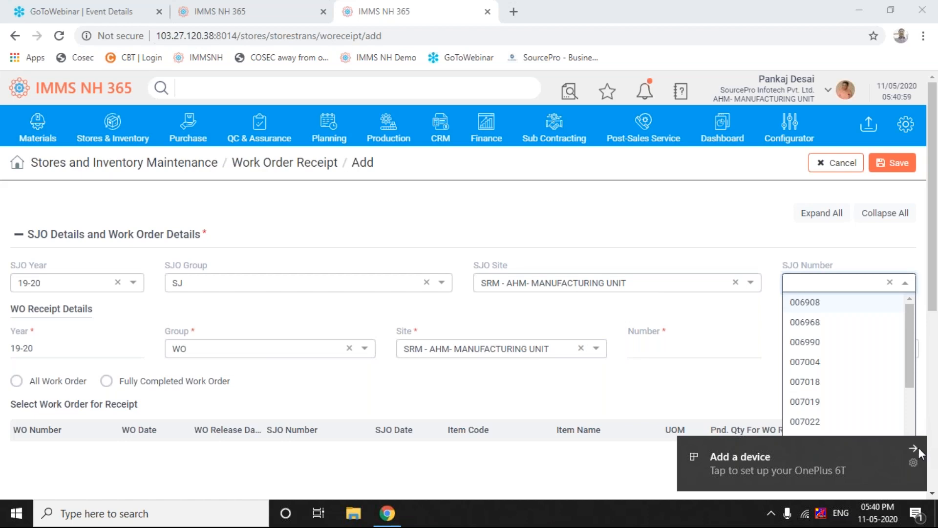
pyautogui.click(916, 449)
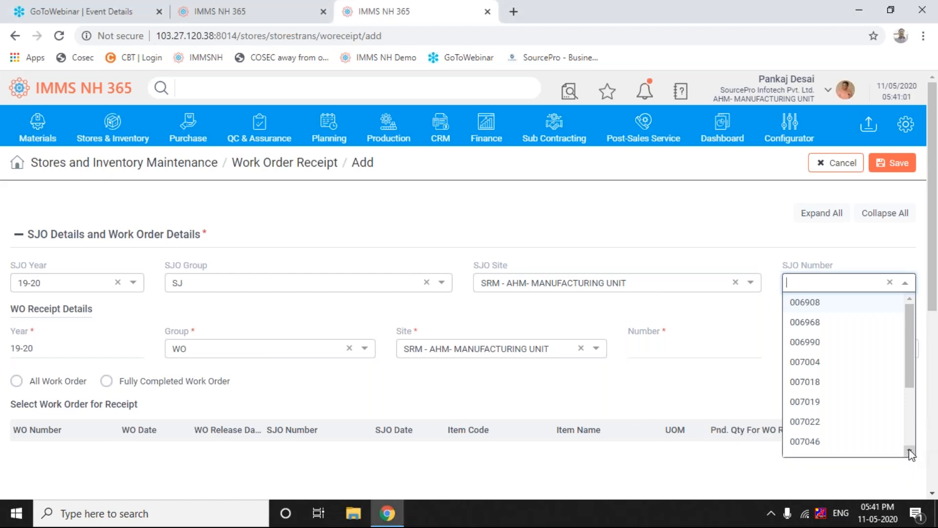
pyautogui.scroll(-3, 906, 441)
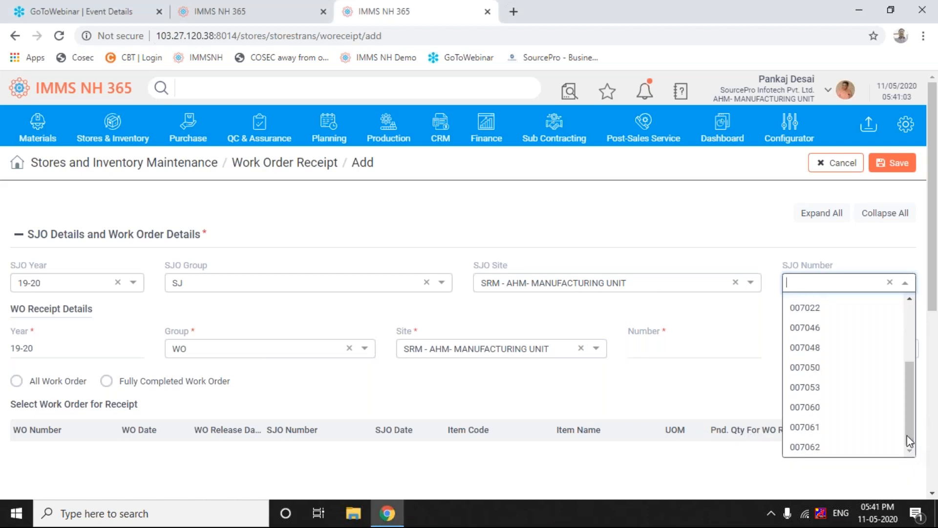
pyautogui.click(803, 409)
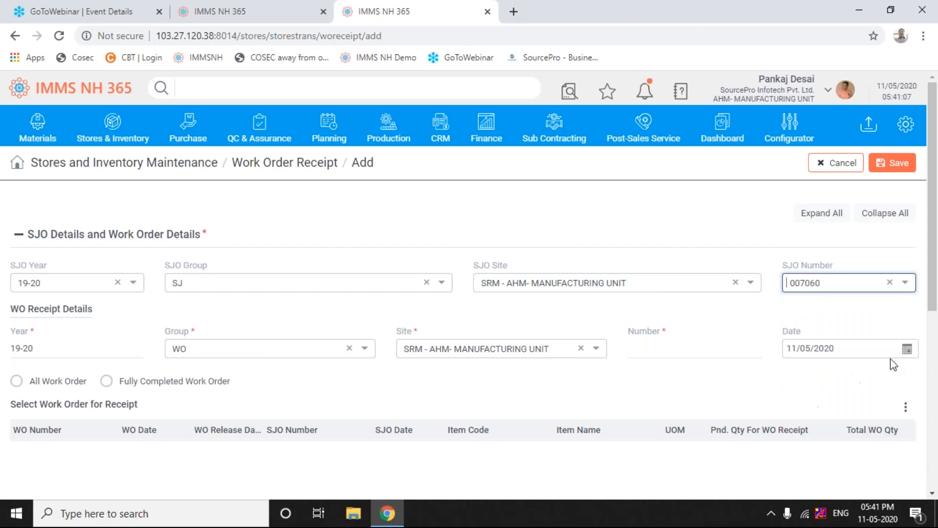
pyautogui.click(908, 348)
pyautogui.click(791, 368)
pyautogui.click(791, 368)
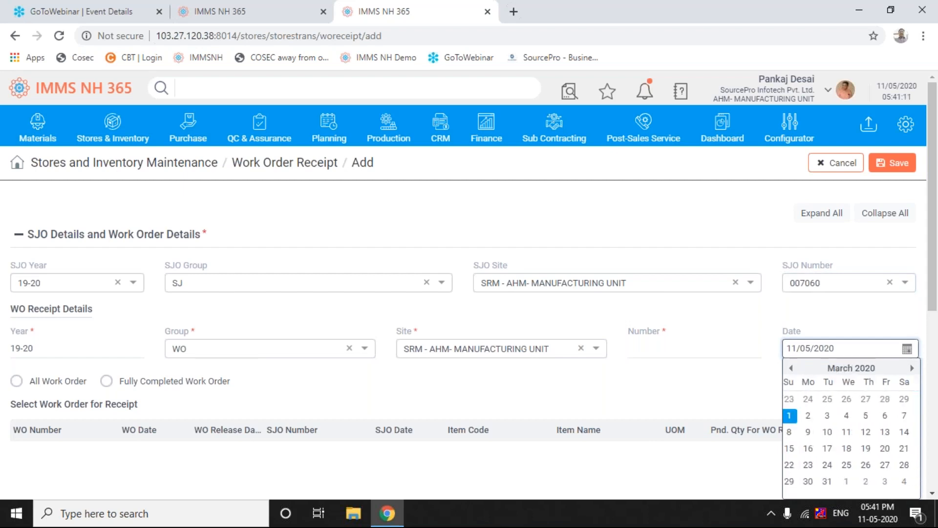
pyautogui.click(832, 485)
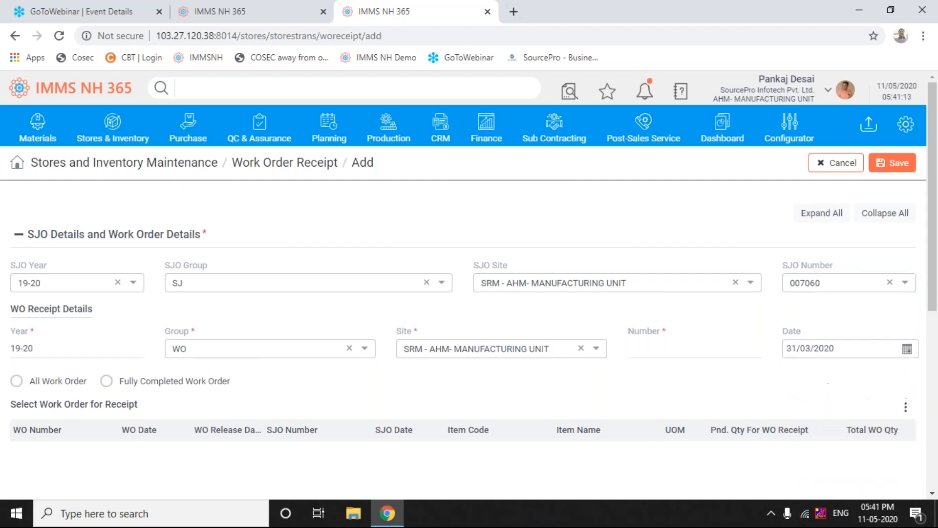
# - List all work orders for the chosen SJO and select the CMP002 Computer (HP) work order for receipt
pyautogui.click(107, 382)
pyautogui.click(17, 382)
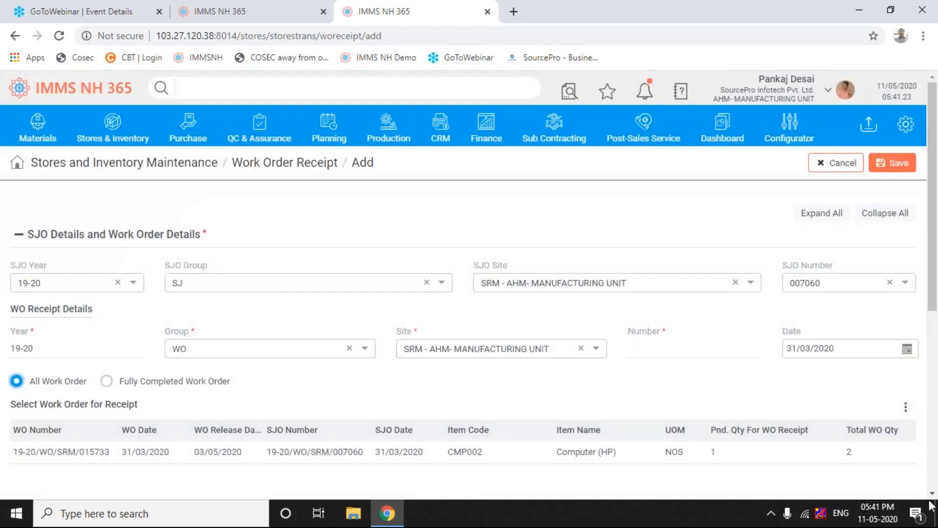
pyautogui.click(933, 497)
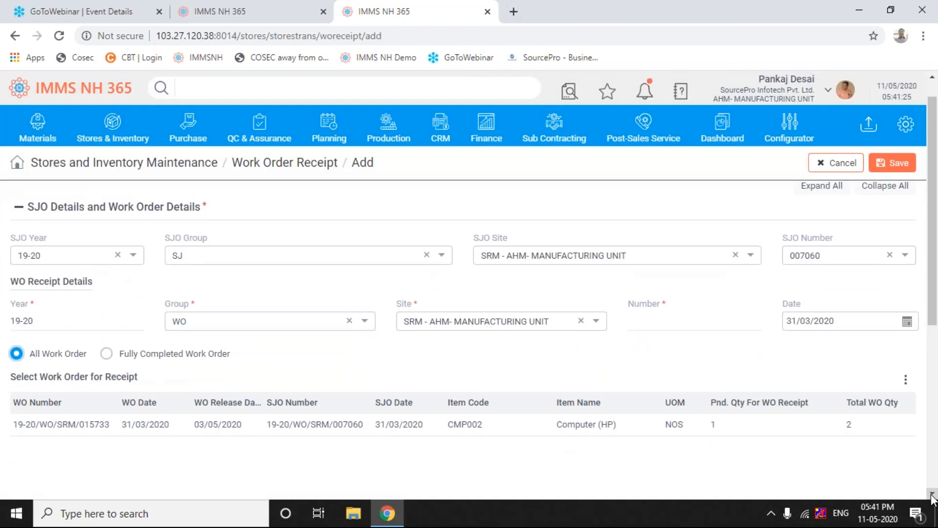
pyautogui.click(442, 423)
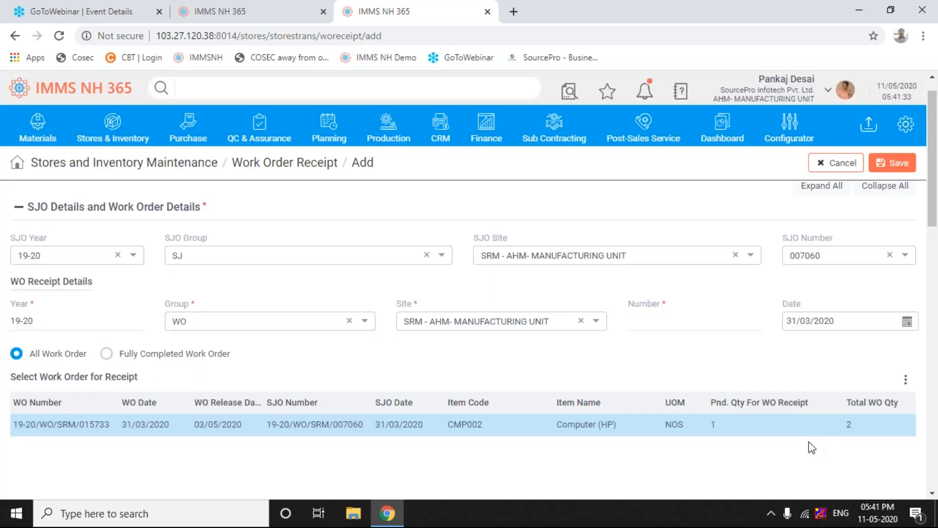
pyautogui.click(932, 494)
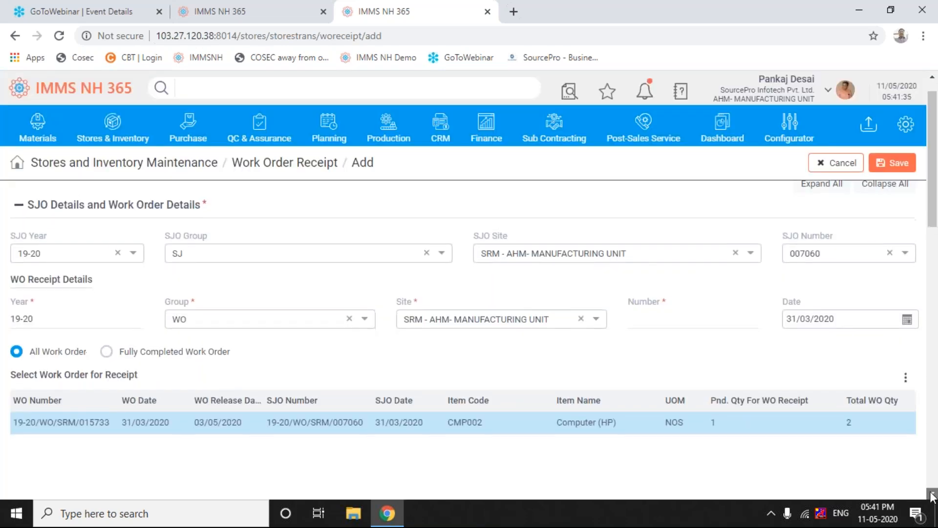
pyautogui.click(932, 494)
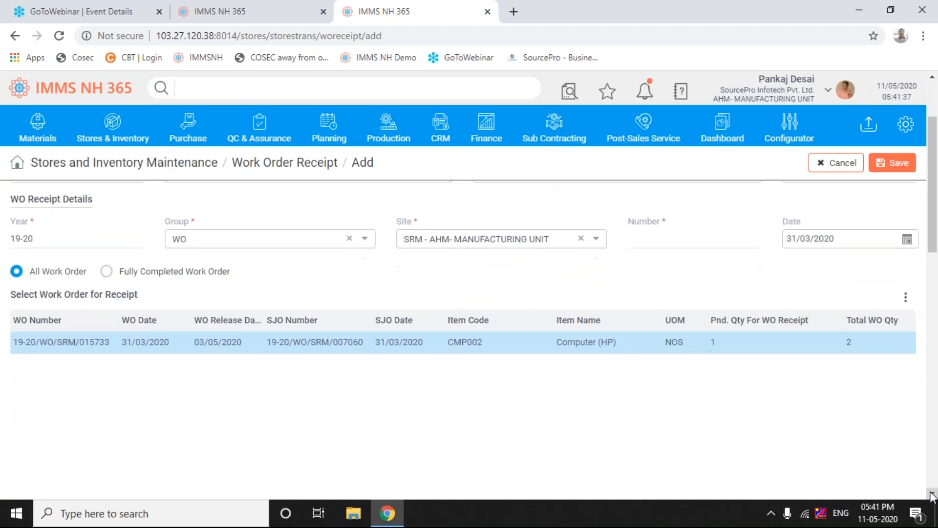
# - Choose SHIEX - SIHOR MFG EXCISEBLE as the receipt warehouse in the Work Order Item Details
pyautogui.click(931, 493)
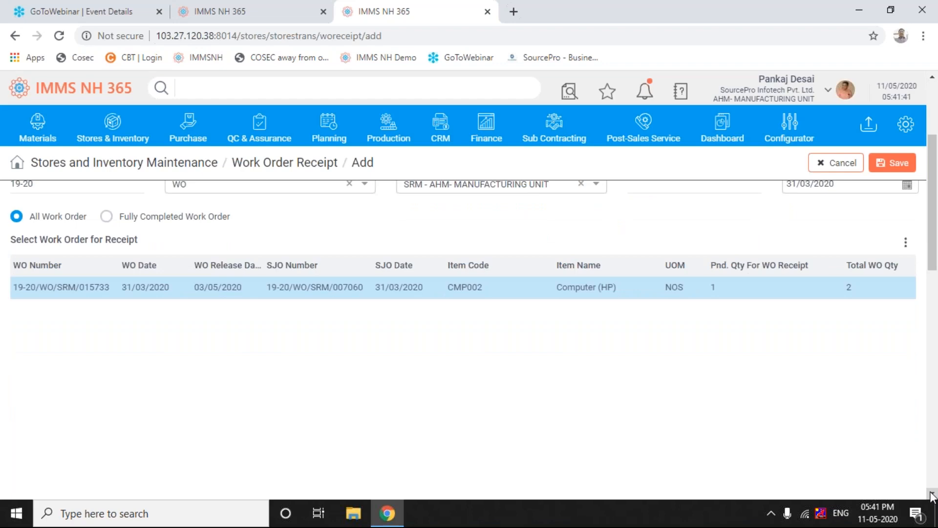
pyautogui.click(932, 494)
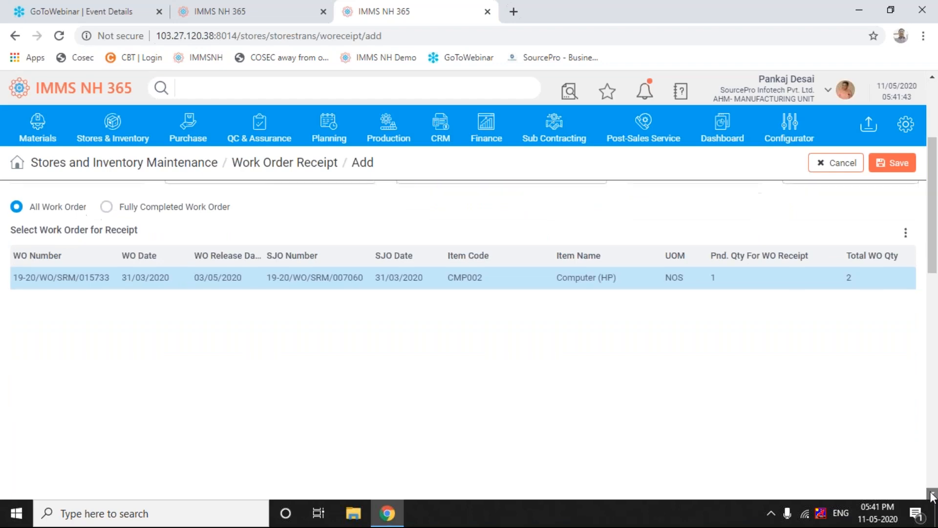
pyautogui.click(932, 494)
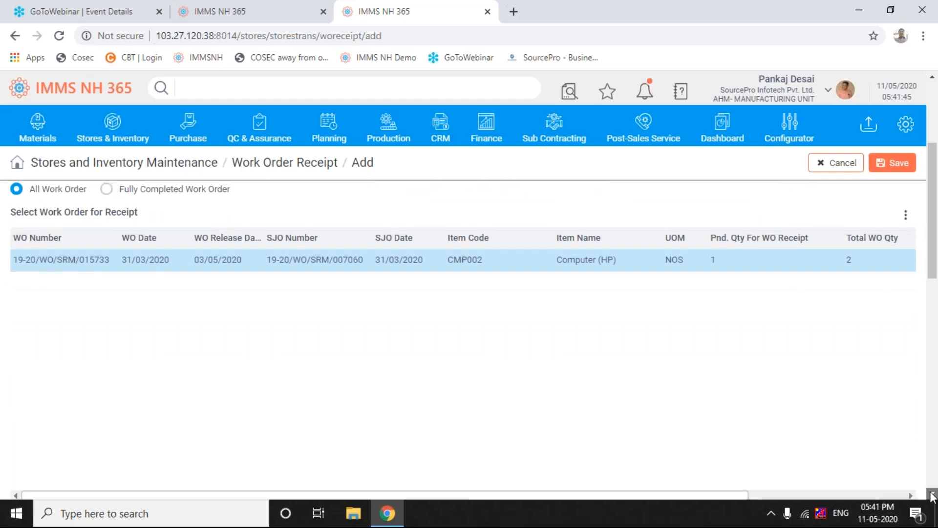
pyautogui.click(932, 494)
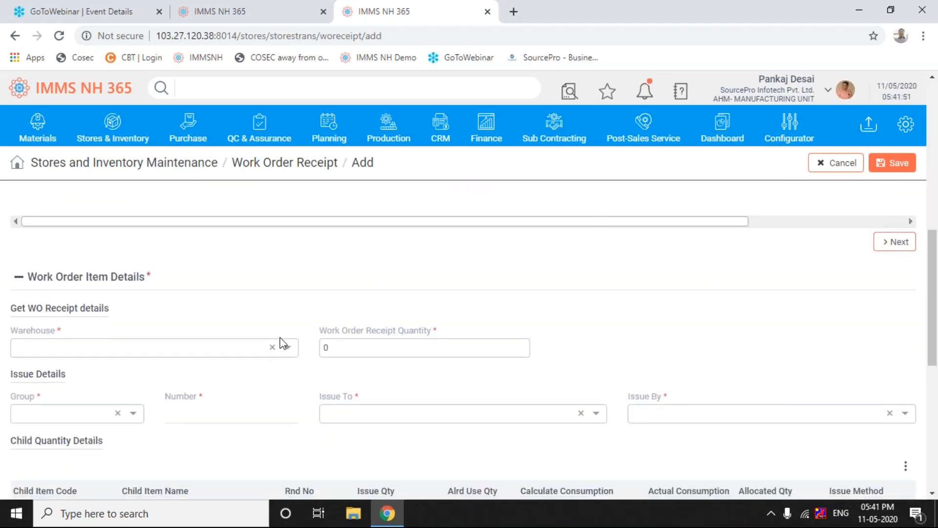
pyautogui.click(288, 348)
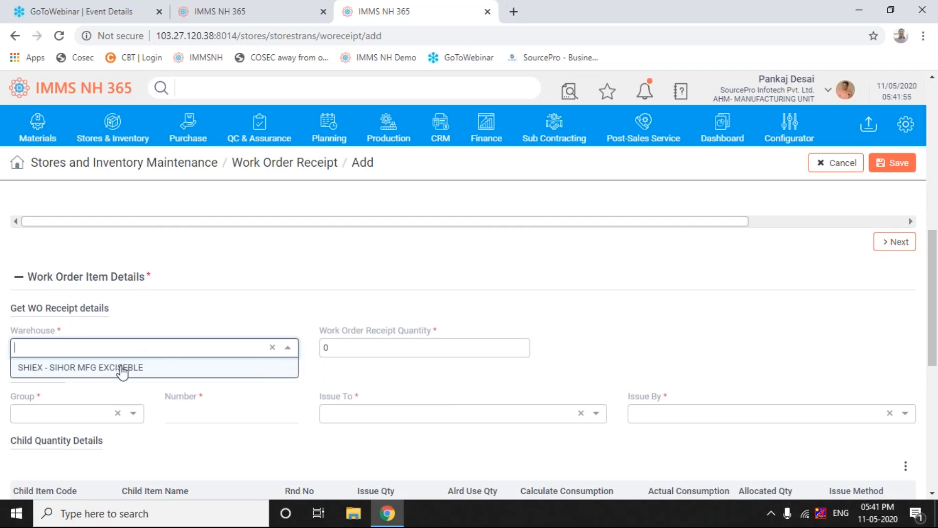
pyautogui.click(122, 367)
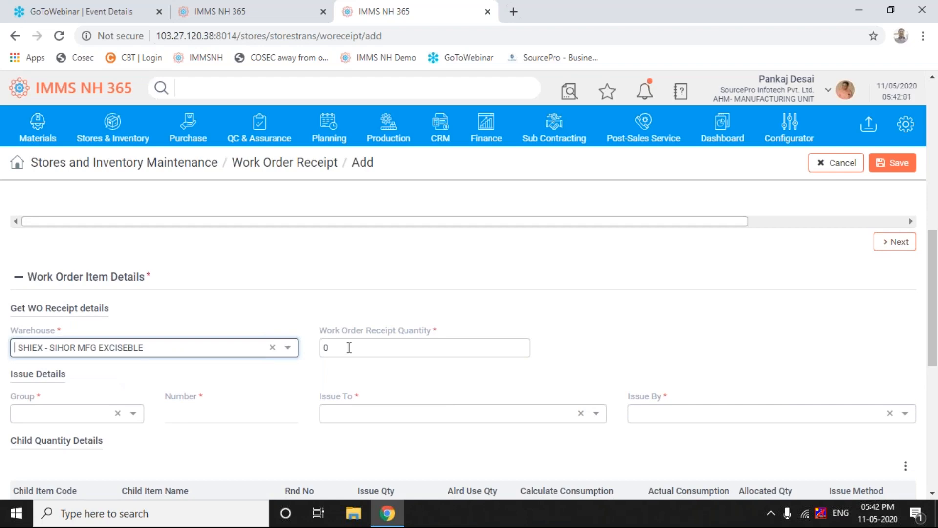
# - Set the Work Order Receipt Quantity to 1 through its Item Details and confirm it
pyautogui.click(349, 347)
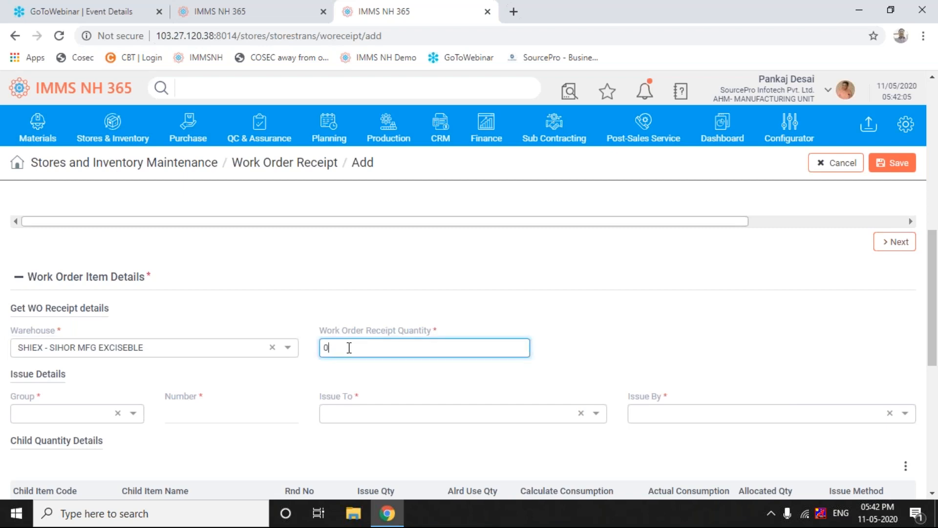
pyautogui.press('Tab')
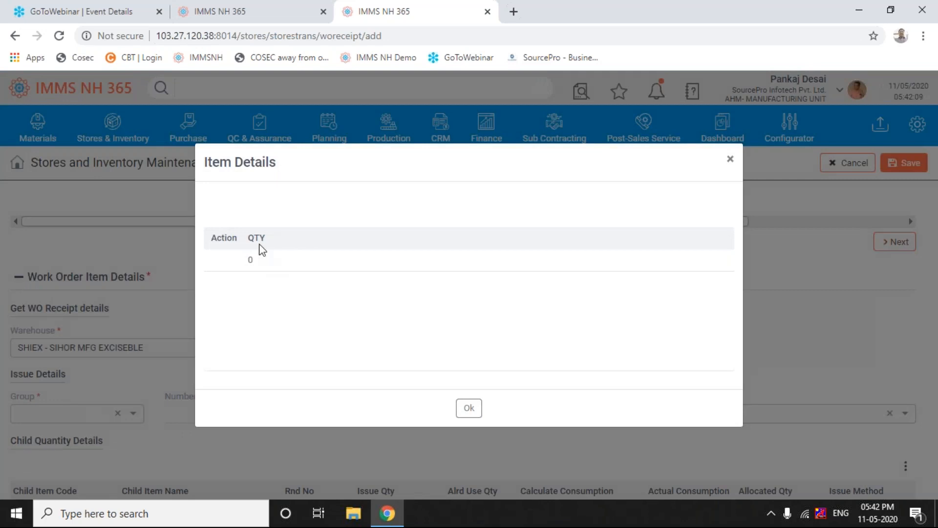
pyautogui.click(264, 261)
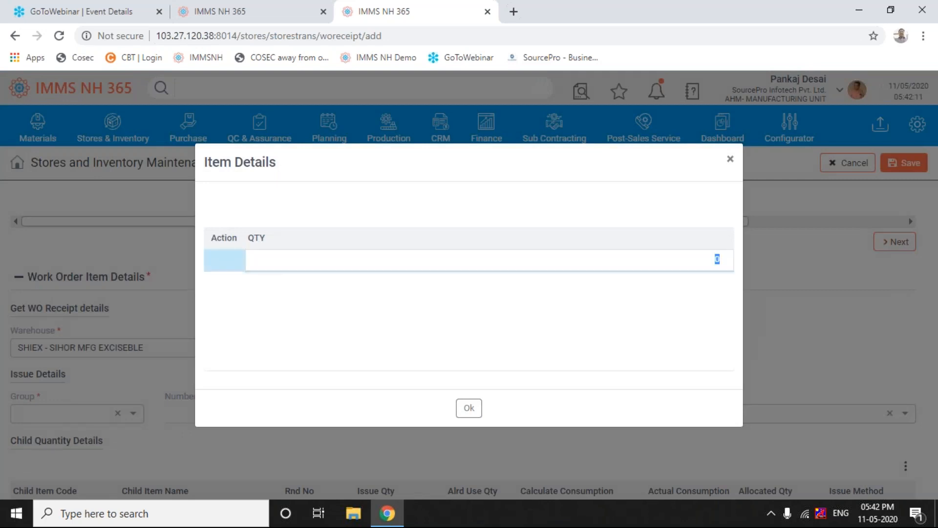
pyautogui.write('1')
pyautogui.press('Return')
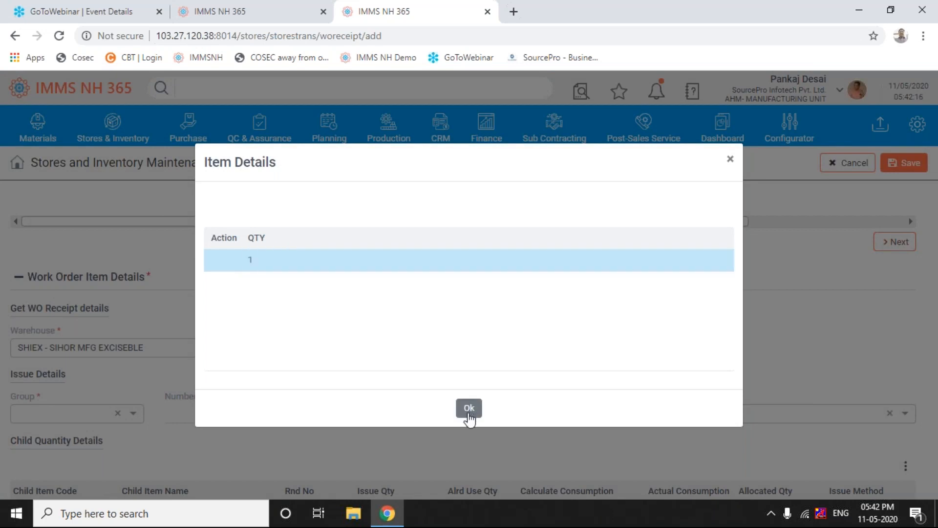
pyautogui.click(469, 408)
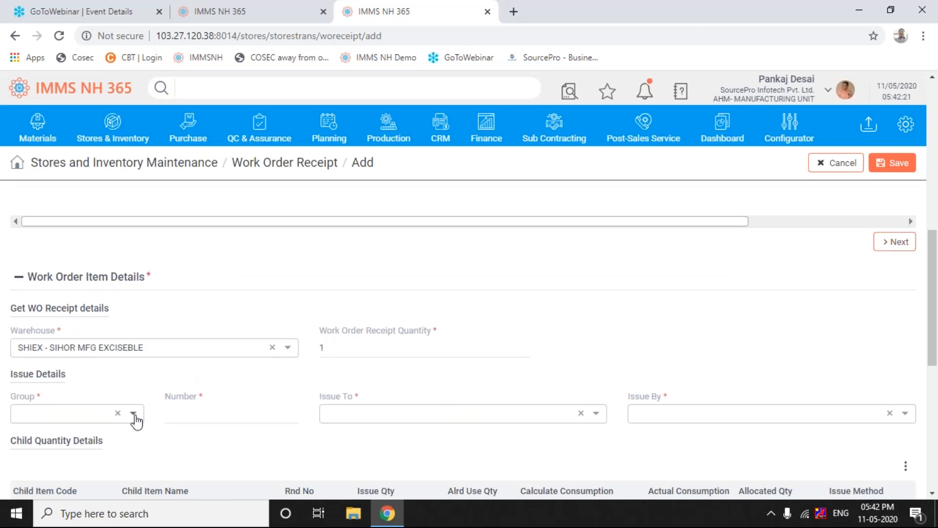
# - Fill the Issue Details with group MI, the first listed employee as Issue To and the second listed employee as Issue By
pyautogui.click(134, 414)
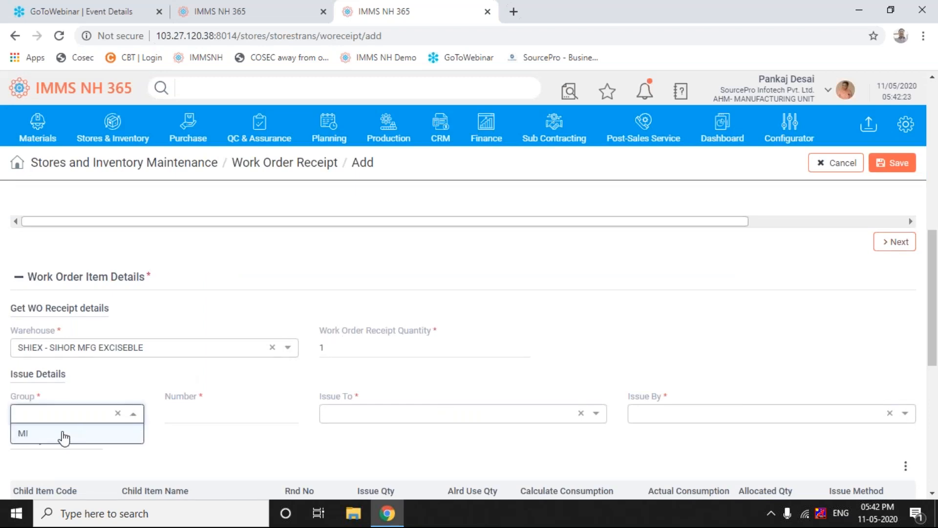
pyautogui.click(64, 437)
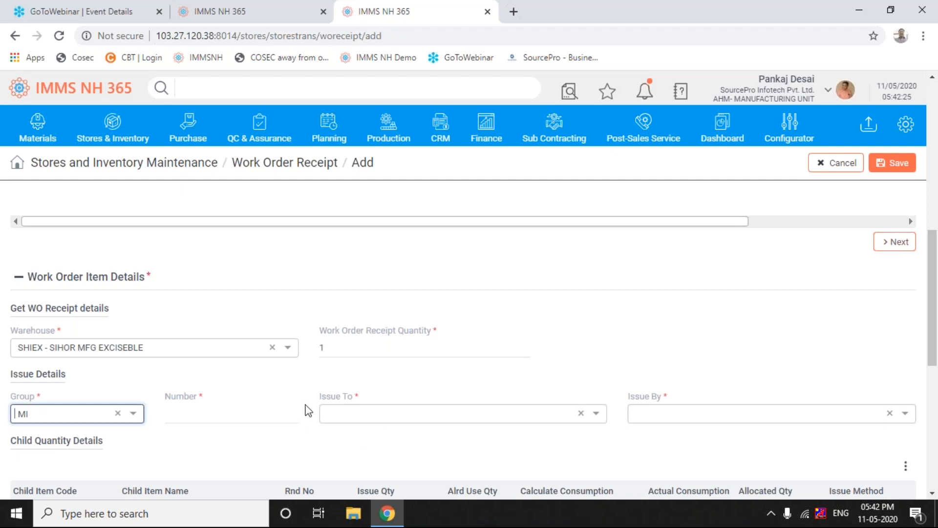
pyautogui.click(551, 421)
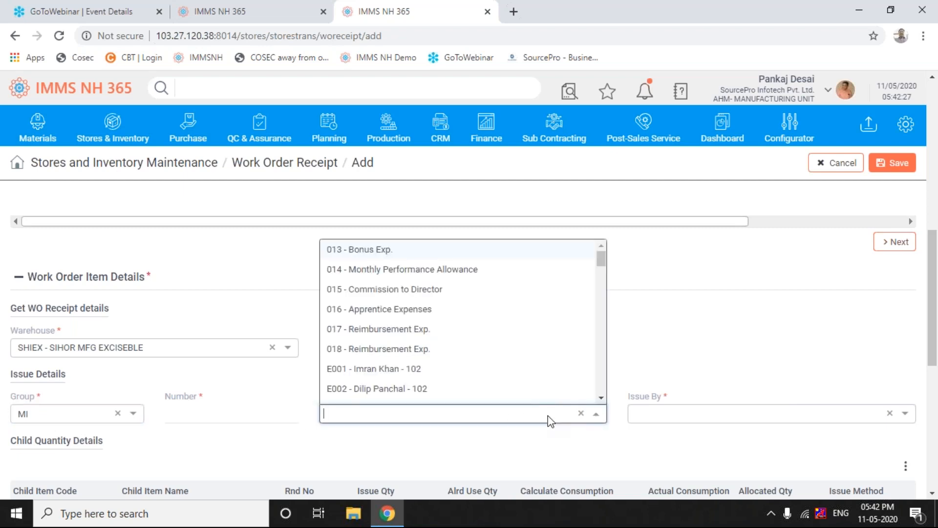
pyautogui.click(421, 372)
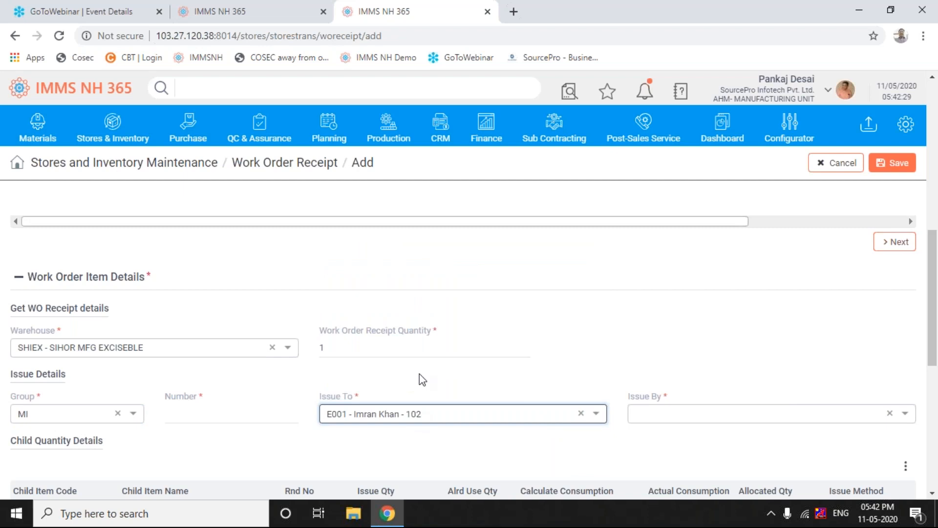
pyautogui.click(852, 419)
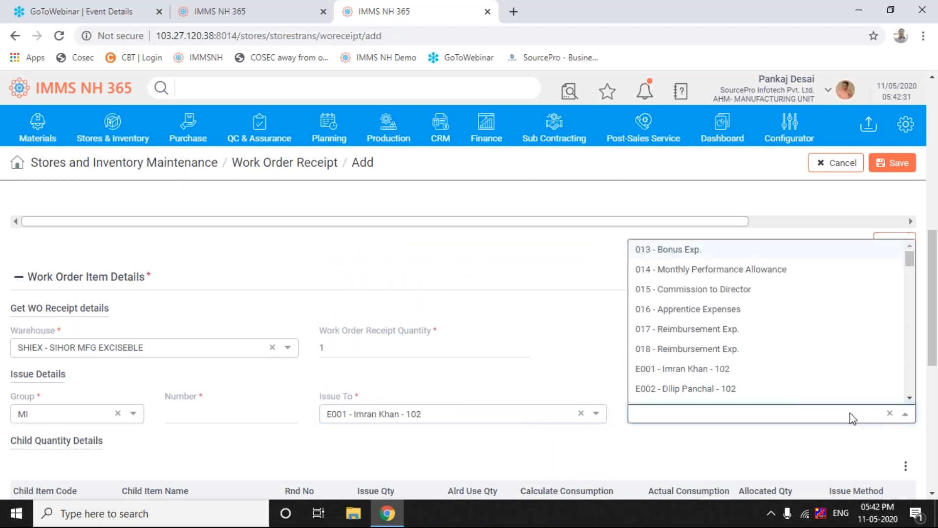
pyautogui.click(717, 389)
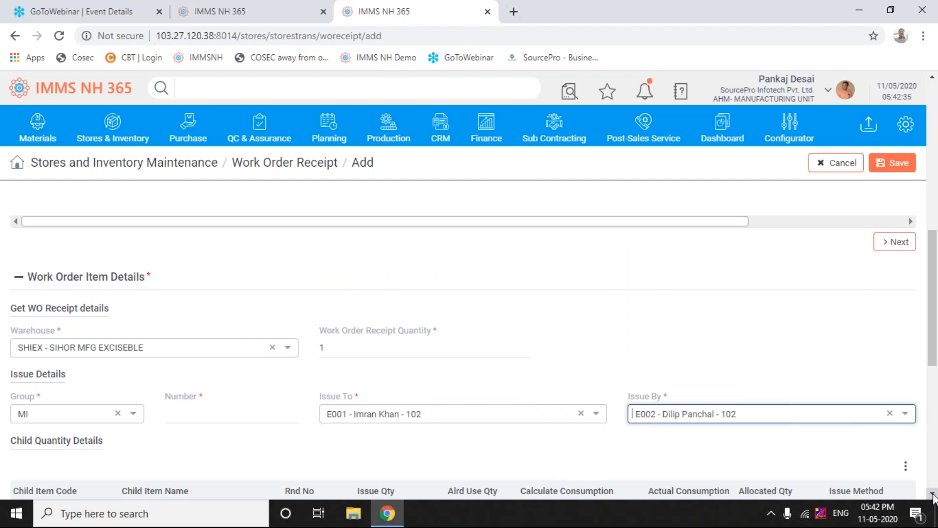
# - Review the consumption quantities of the child items and save the work order receipt
pyautogui.scroll(-5, 933, 495)
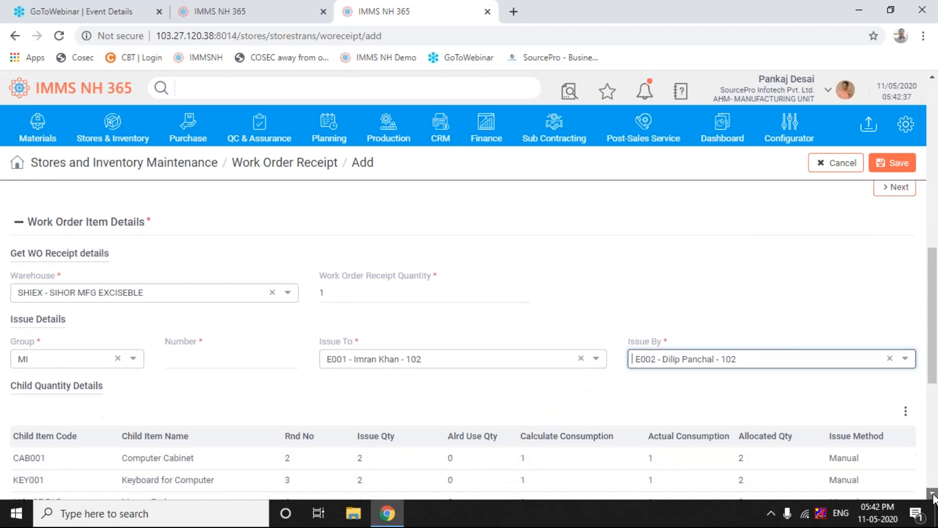
pyautogui.scroll(-3, 933, 494)
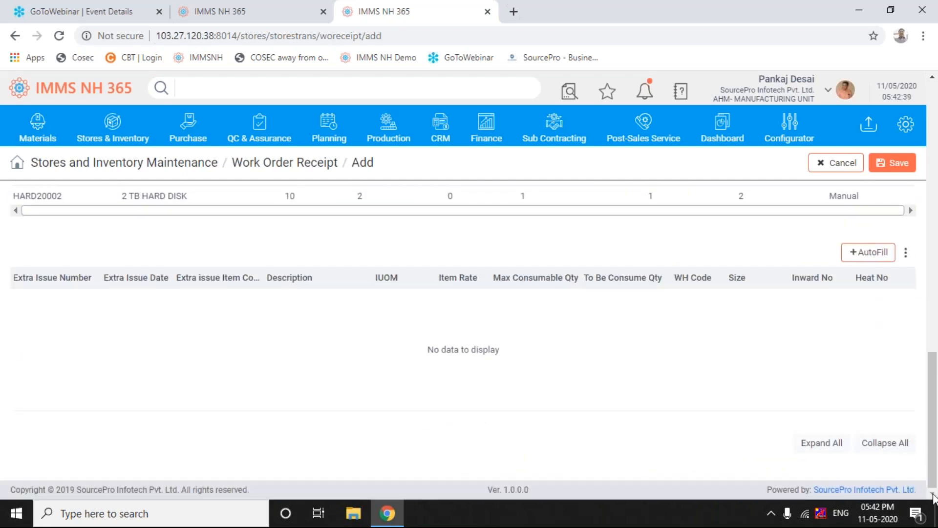
pyautogui.click(933, 292)
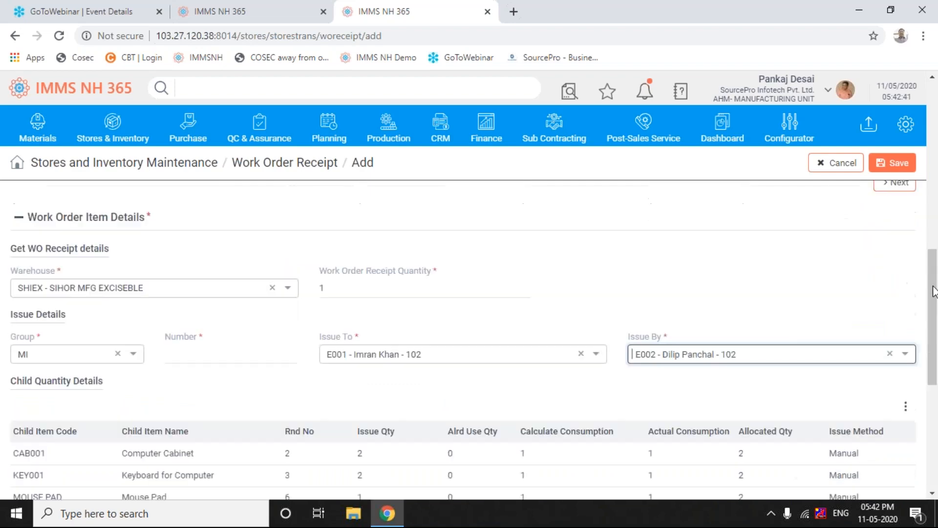
pyautogui.scroll(1, 934, 292)
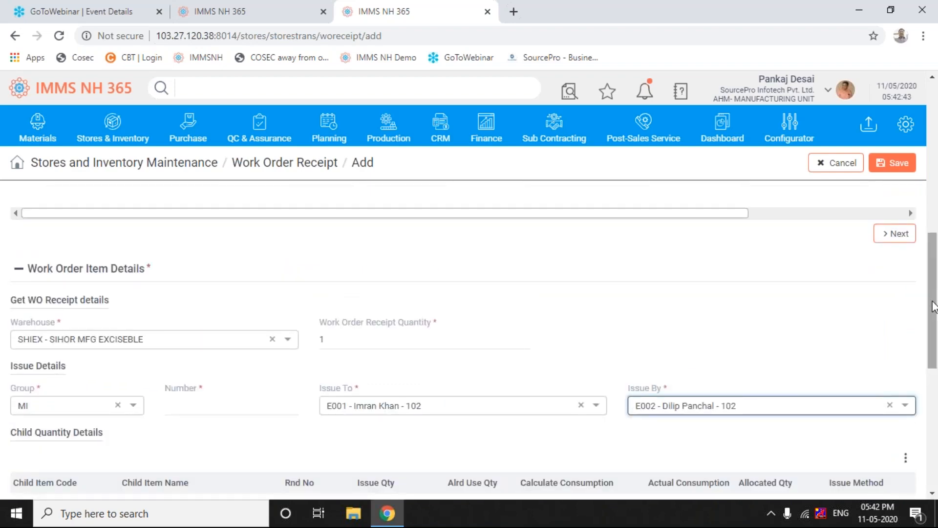
pyautogui.moveTo(933, 356); pyautogui.dragTo(932, 395)
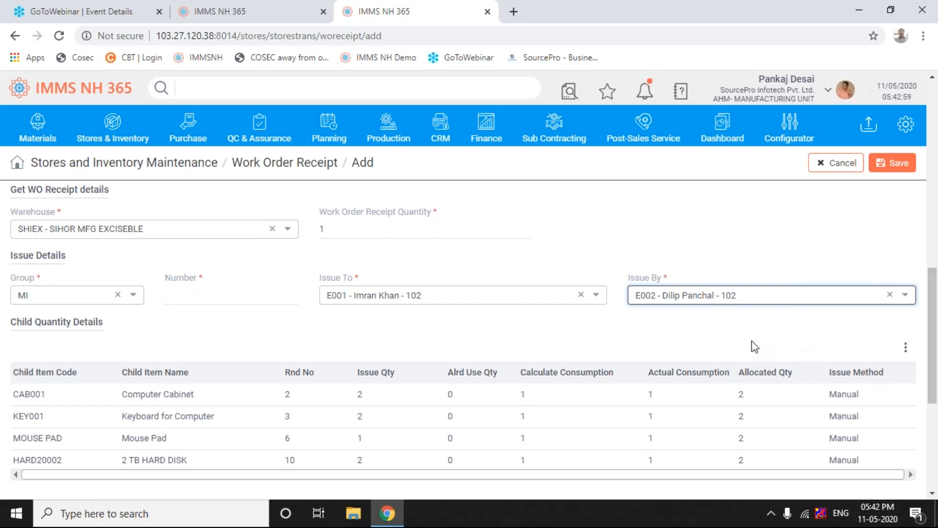
pyautogui.click(894, 167)
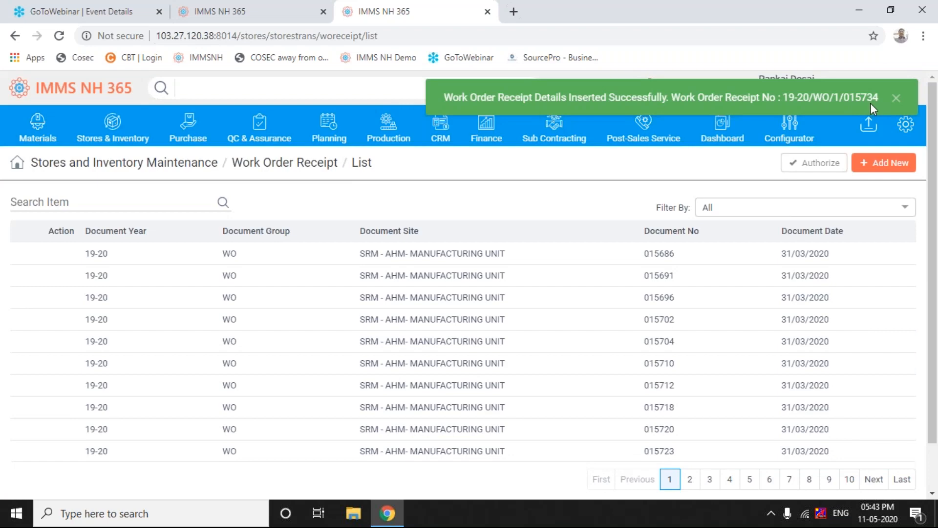
# - Filter the work order receipts by Pending for Authorization, authorize the new receipt and dismiss the notifications
pyautogui.click(906, 208)
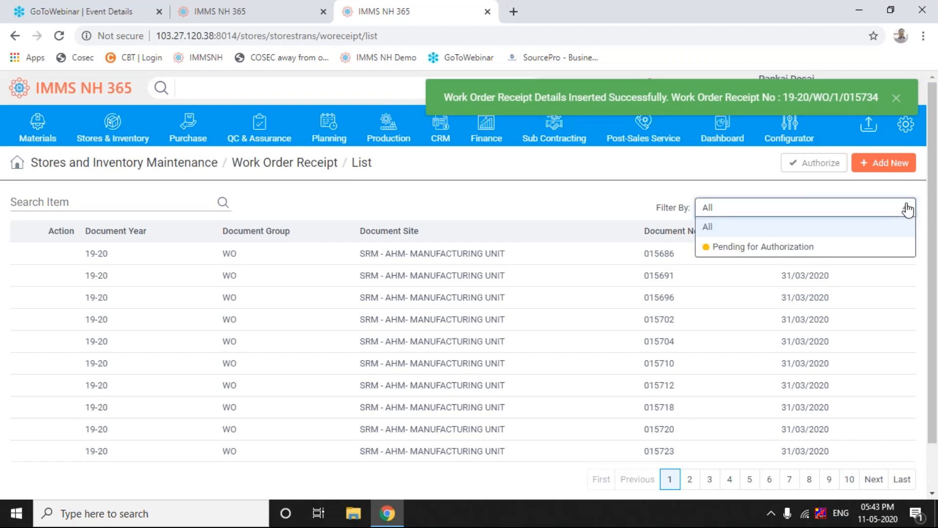
pyautogui.click(762, 248)
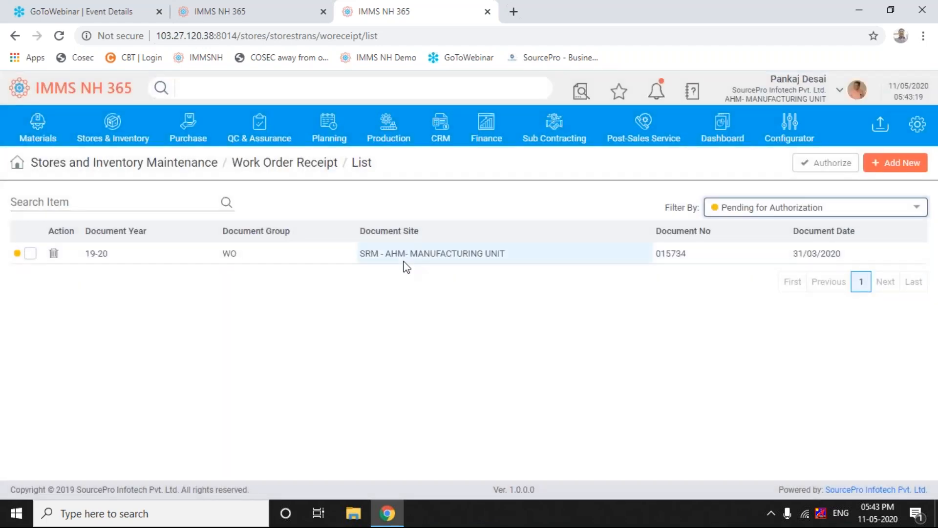
pyautogui.click(30, 253)
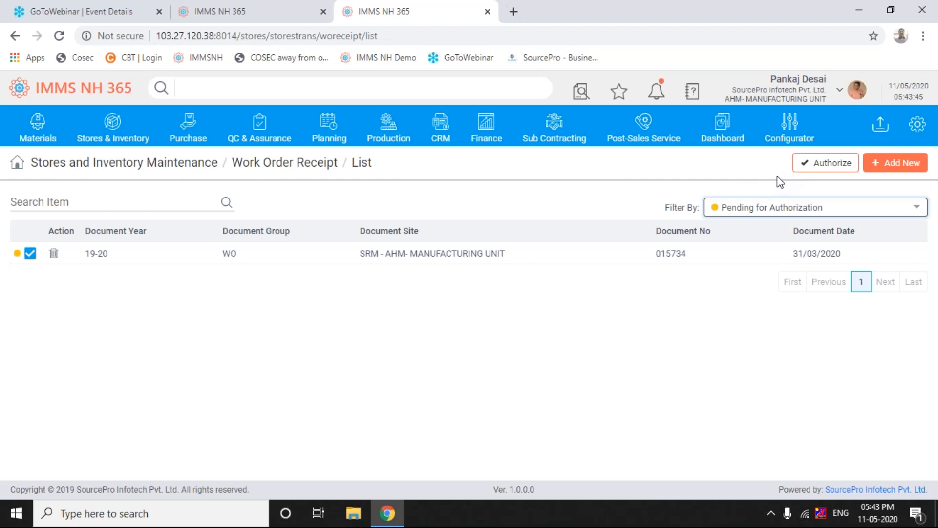
pyautogui.click(822, 166)
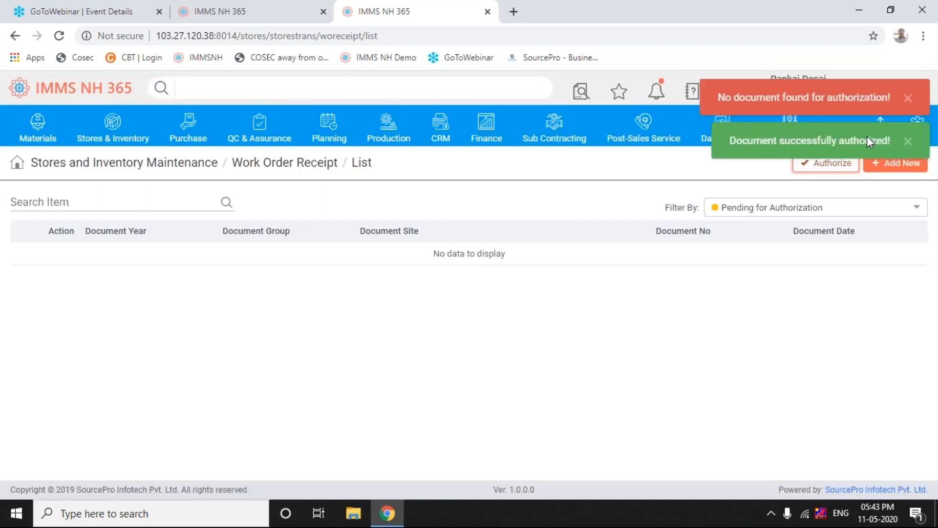
pyautogui.click(908, 141)
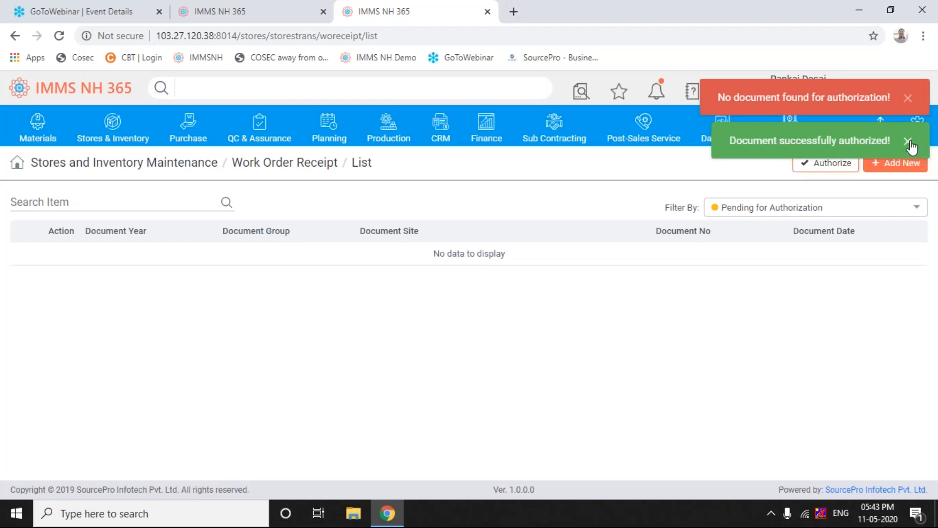
pyautogui.click(905, 99)
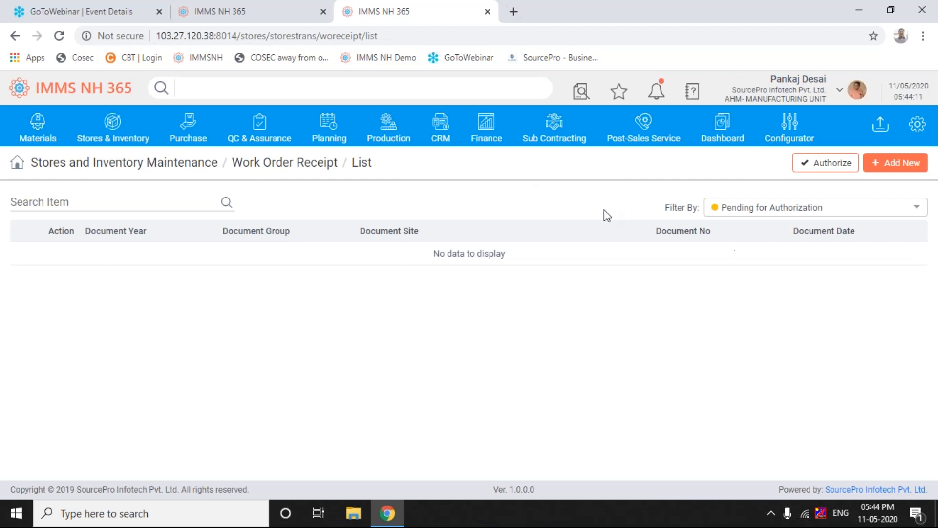
# - Open the Kardex (Stock Ledger) Print With Value report and select CMP002 - Computer (HP) as its single item
pyautogui.click(118, 123)
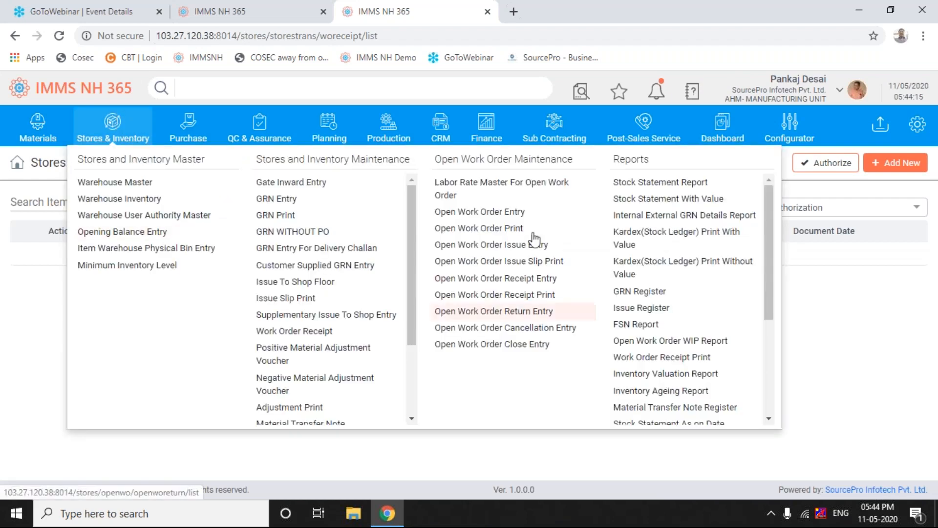
pyautogui.click(662, 238)
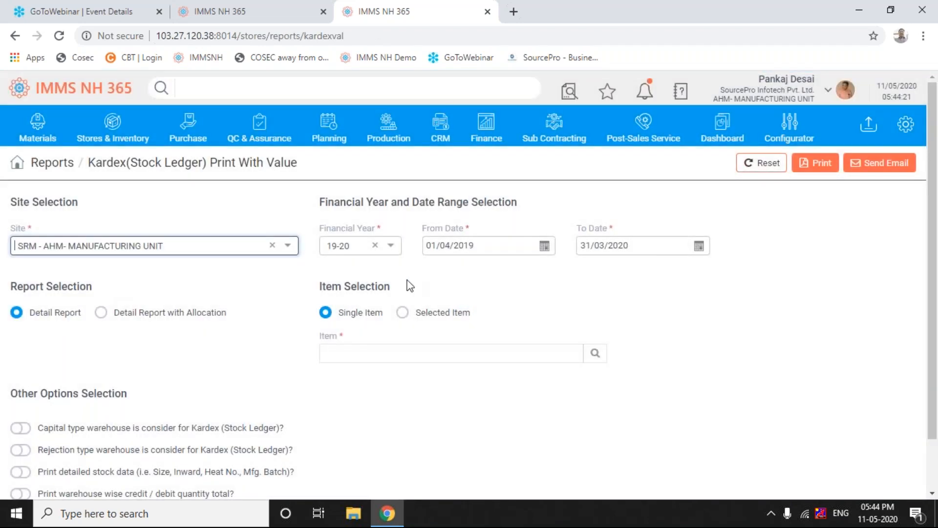
pyautogui.click(595, 355)
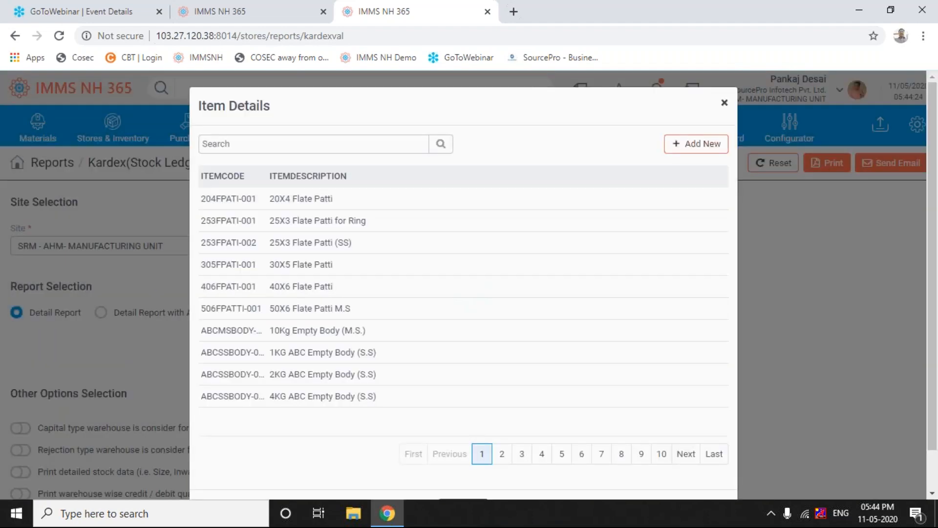
pyautogui.click(324, 144)
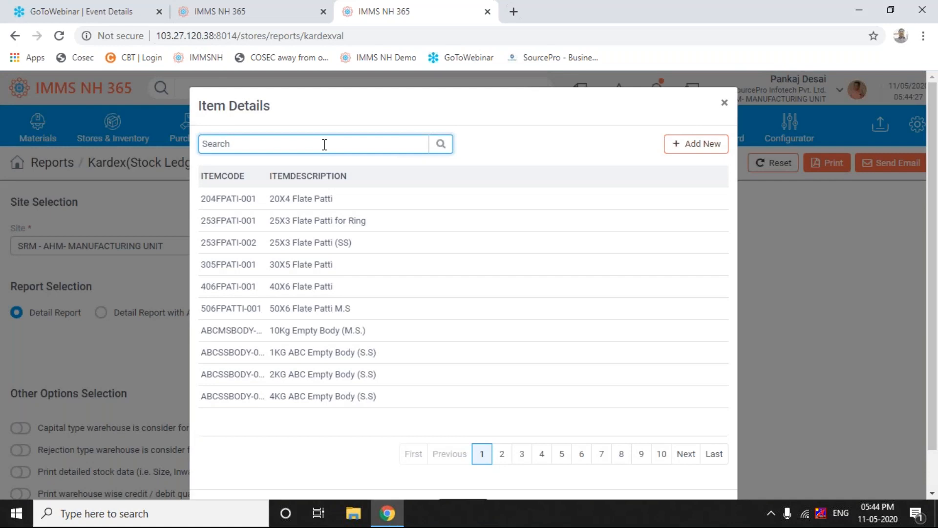
pyautogui.write('cmp002')
pyautogui.press('Return')
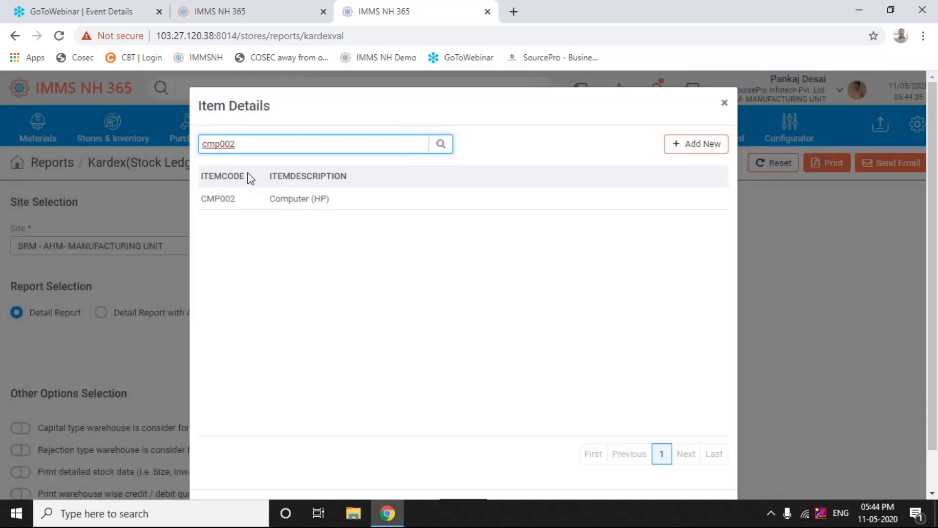
pyautogui.click(225, 199)
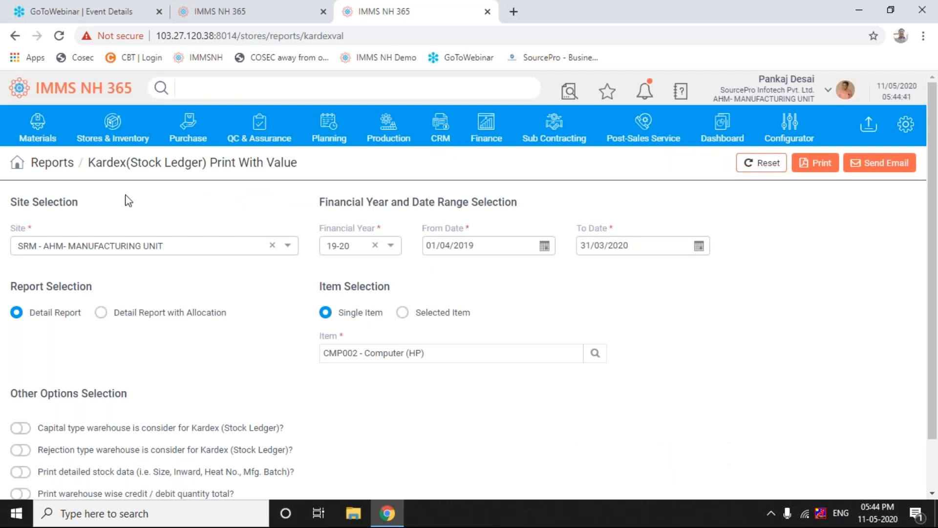
# - Reopen the Kardex (Stock Ledger) Print With Value report, select item CMP002 - Computer (HP) and print the detail report
pyautogui.click(104, 130)
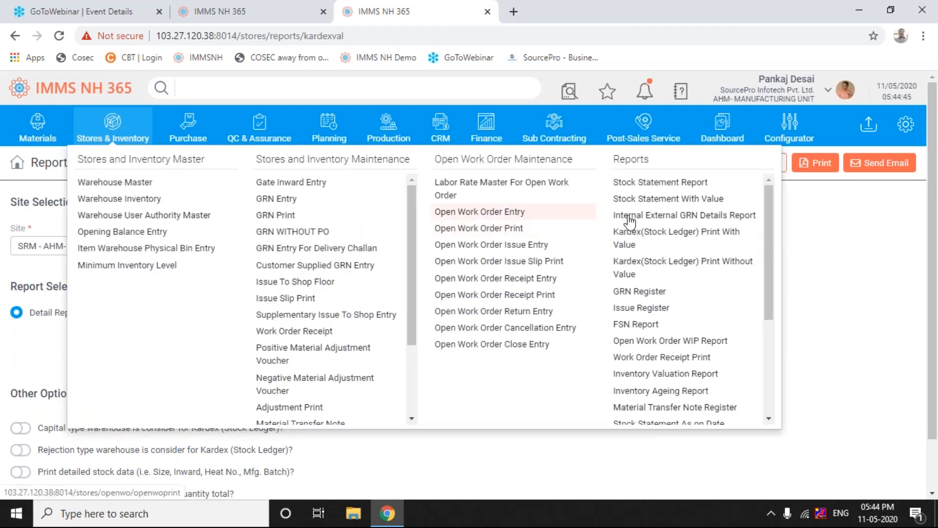
pyautogui.click(662, 239)
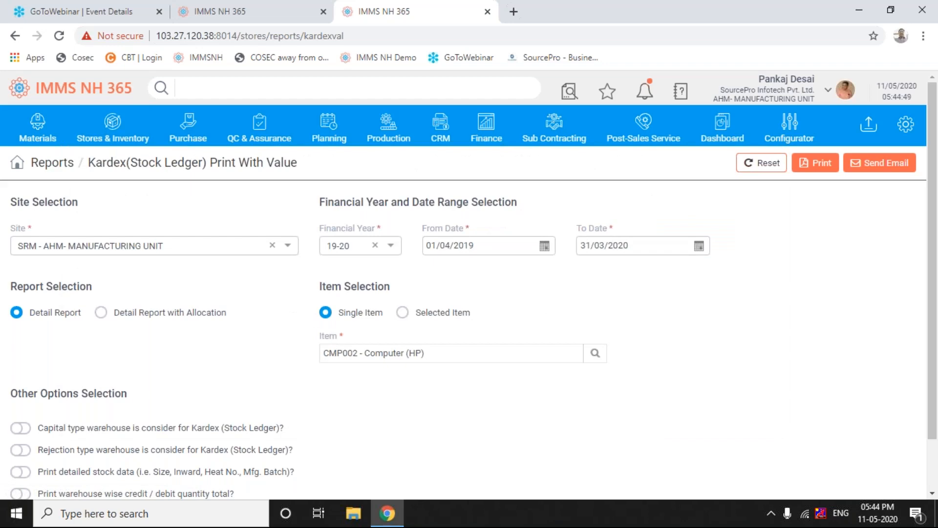
pyautogui.click(597, 355)
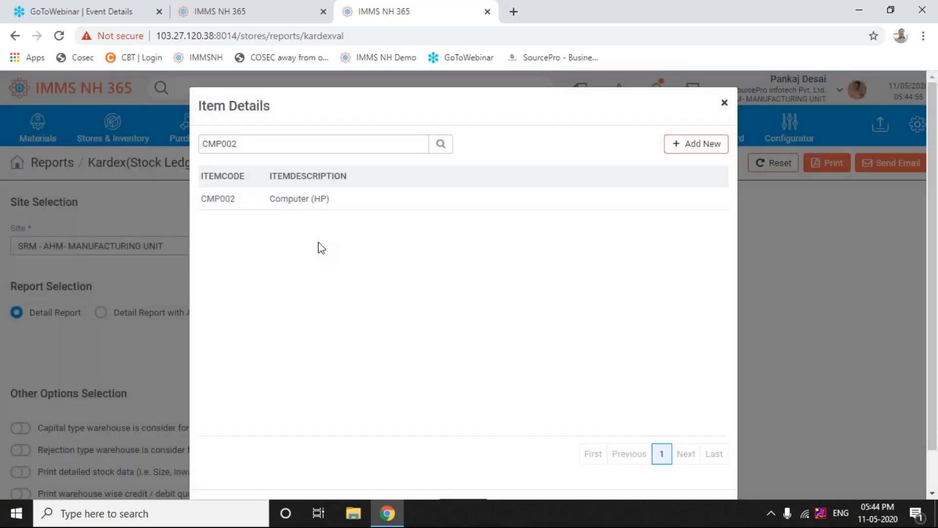
pyautogui.click(215, 204)
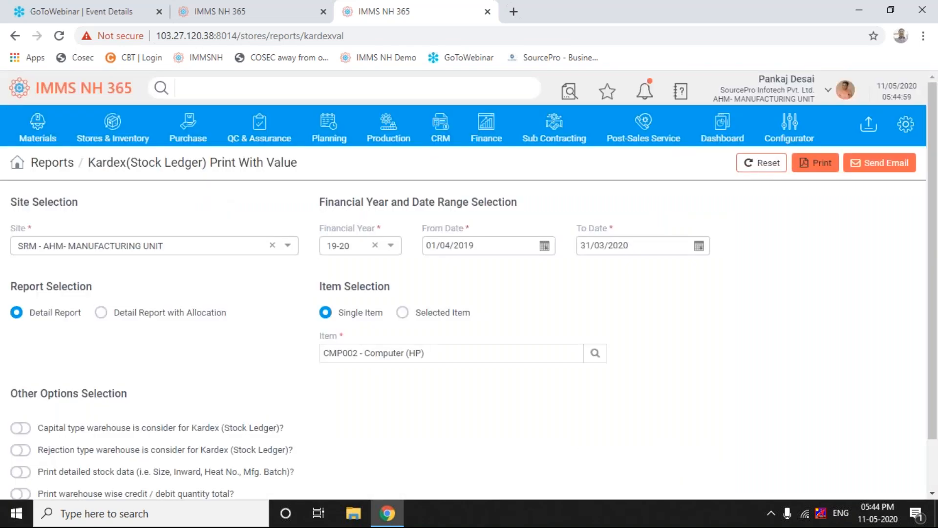
pyautogui.click(829, 171)
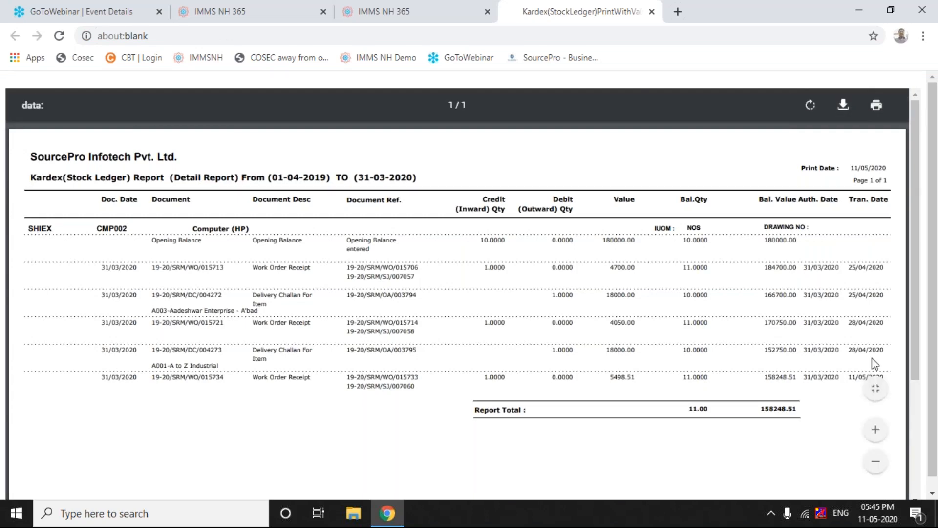
# - Enlarge the printed Kardex report and examine the last Work Order Receipt entry for CMP002
pyautogui.click(873, 433)
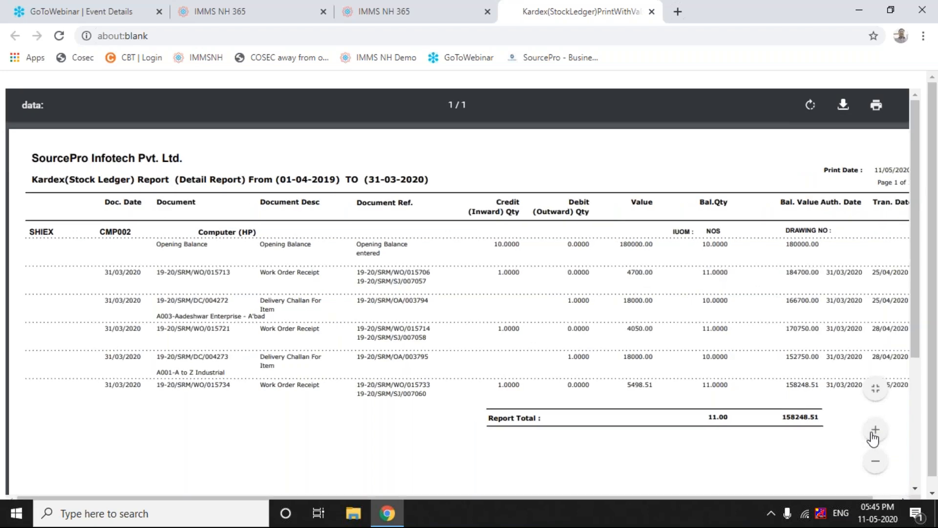
pyautogui.click(873, 434)
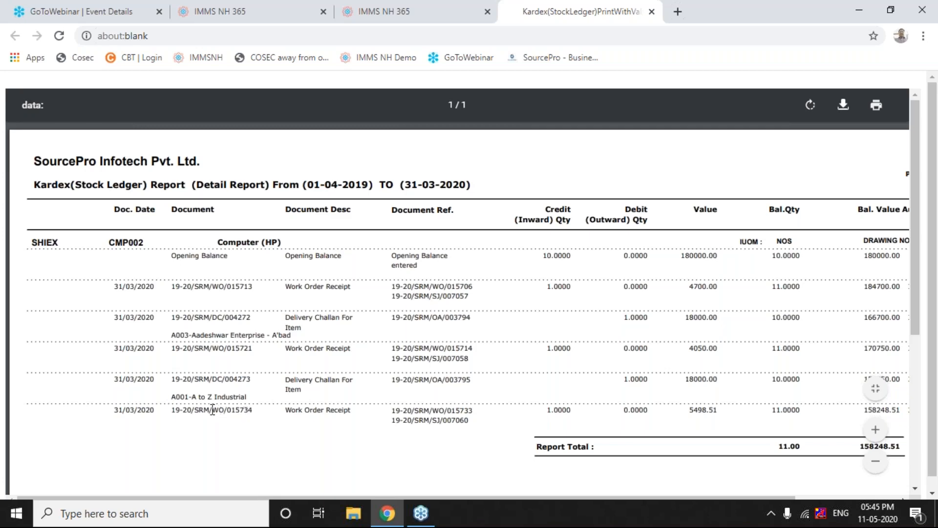
pyautogui.moveTo(173, 397); pyautogui.dragTo(201, 415)
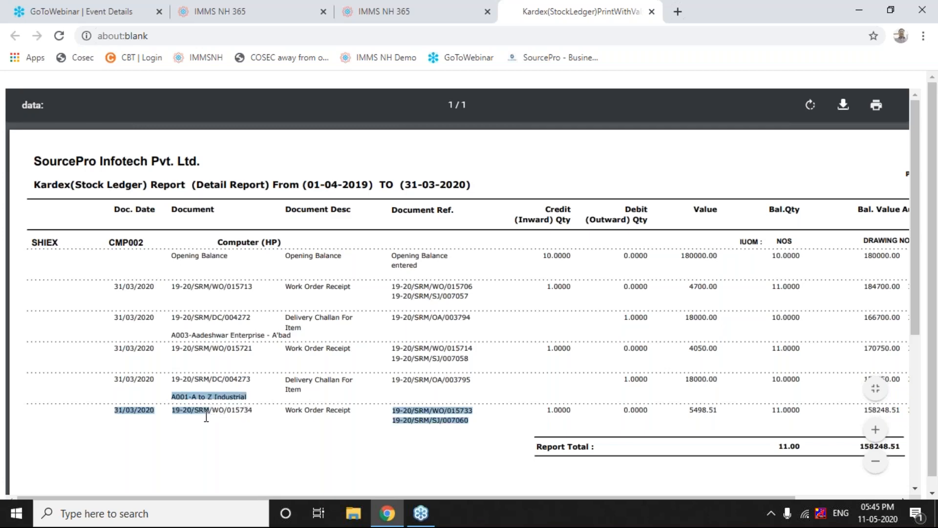
pyautogui.click(184, 414)
pyautogui.moveTo(173, 409); pyautogui.dragTo(370, 417)
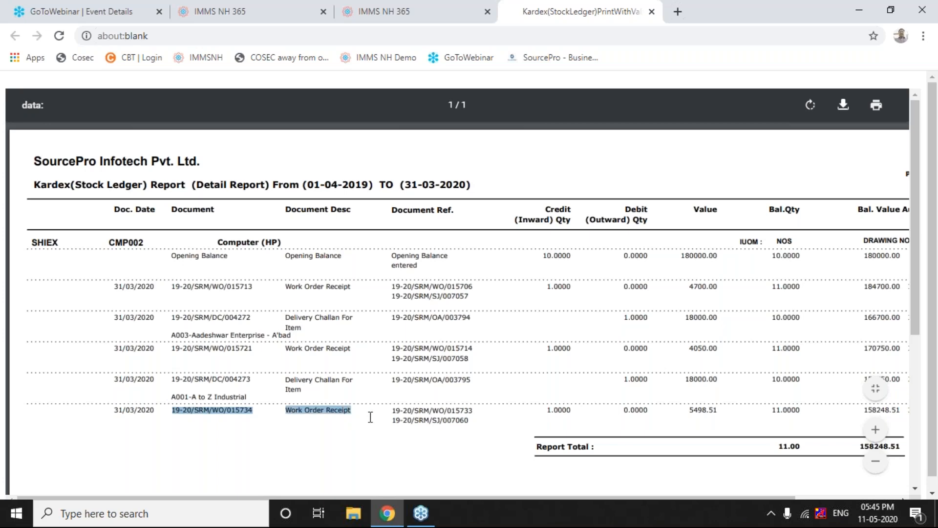
pyautogui.click(371, 417)
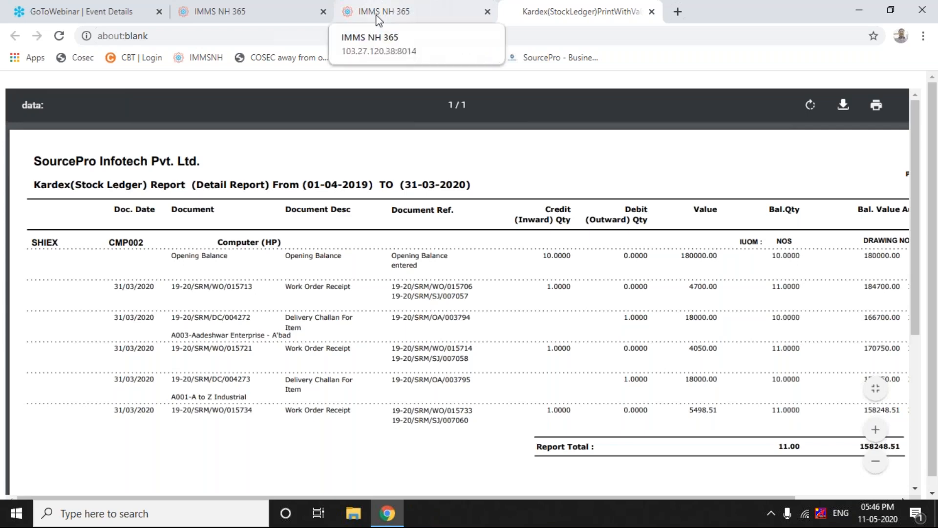
# - Open the Work Order Receipt Print report and list the receipts dated from 31/03/2020 to 11/05/2020
pyautogui.click(393, 15)
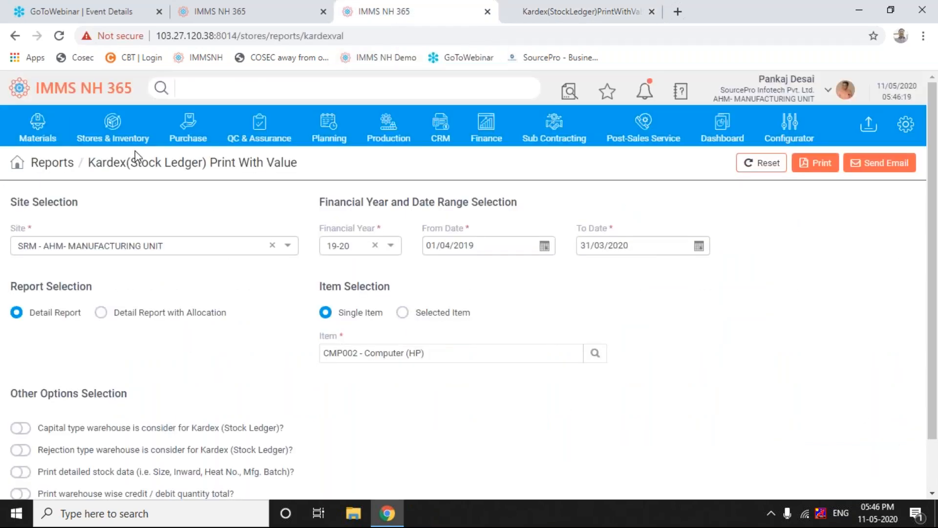
pyautogui.click(112, 136)
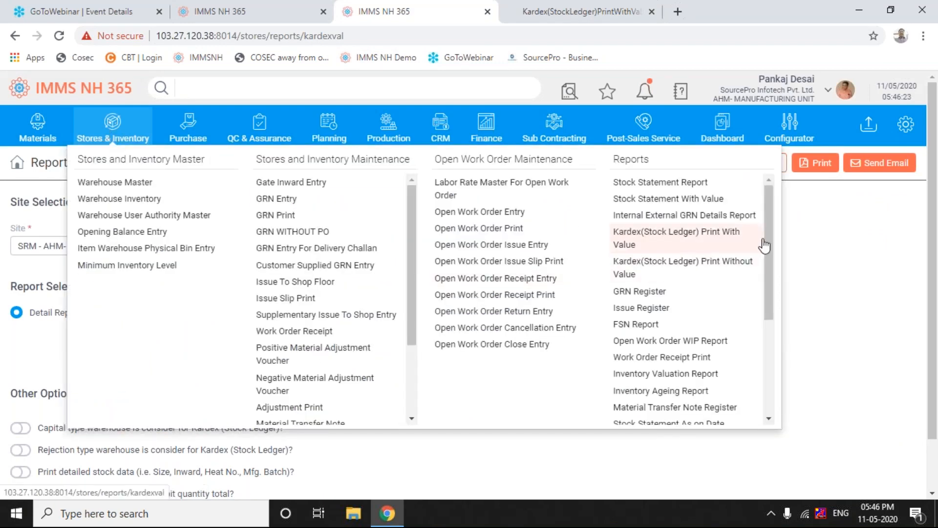
pyautogui.click(691, 357)
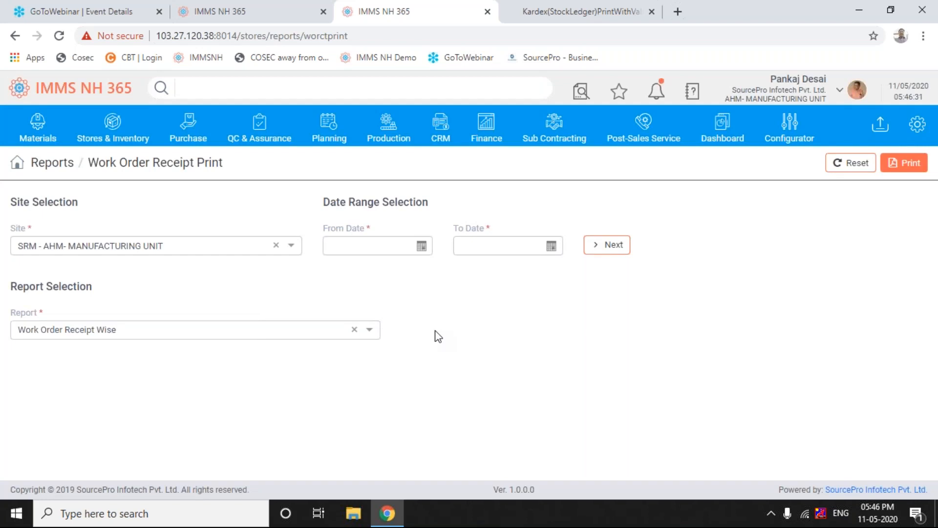
pyautogui.click(421, 246)
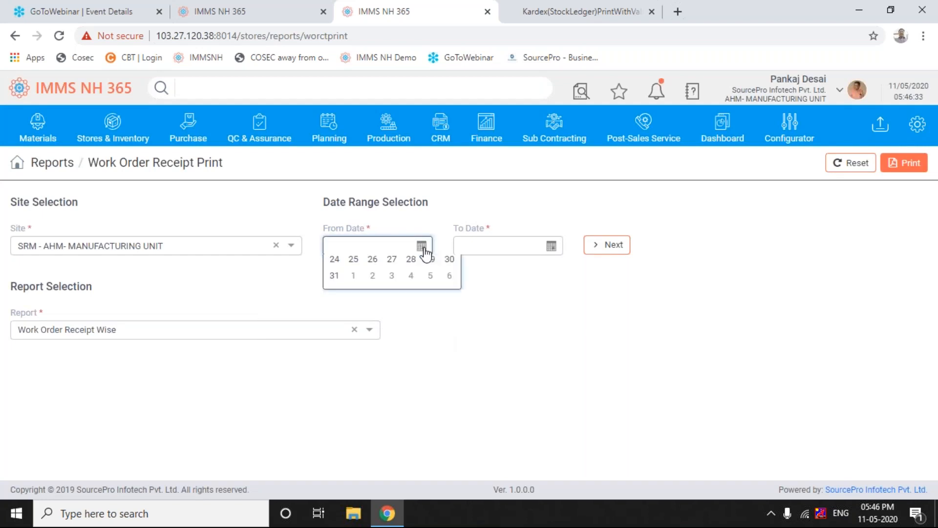
pyautogui.click(332, 265)
pyautogui.click(333, 265)
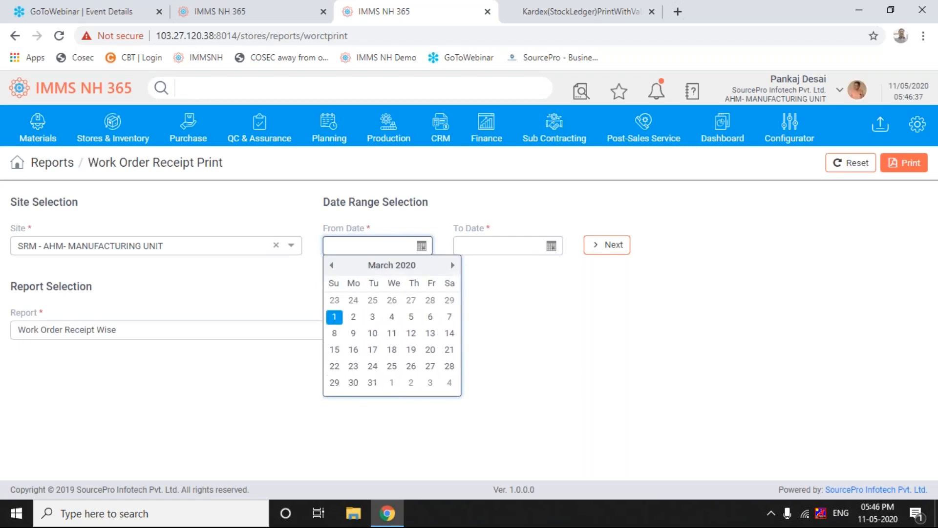
pyautogui.click(372, 382)
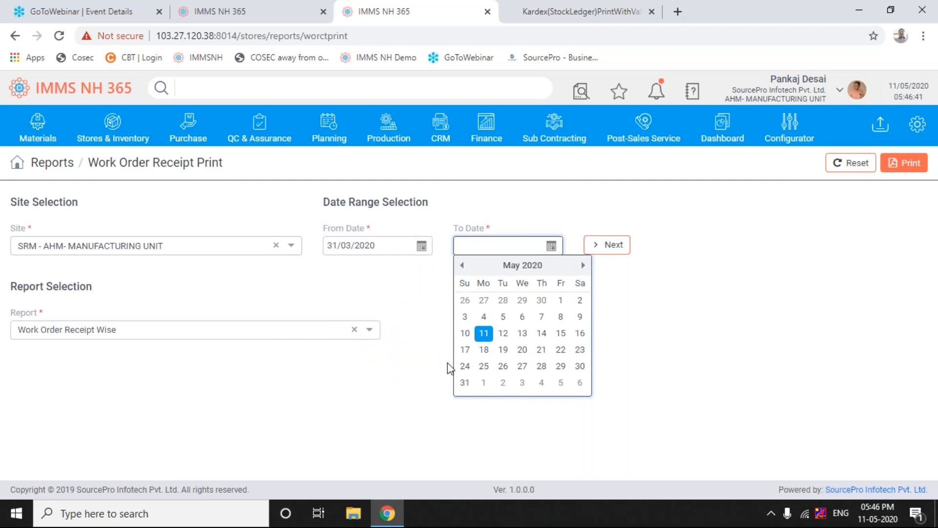
pyautogui.click(484, 333)
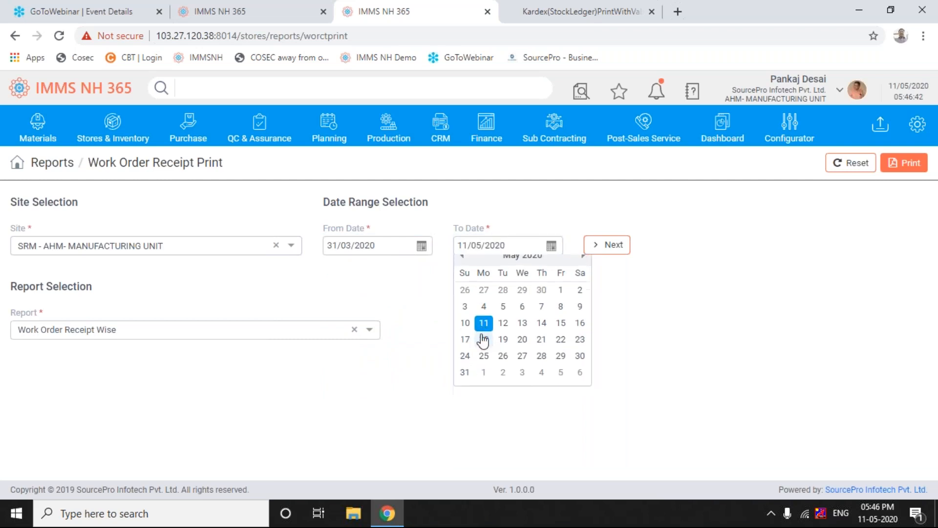
pyautogui.click(617, 250)
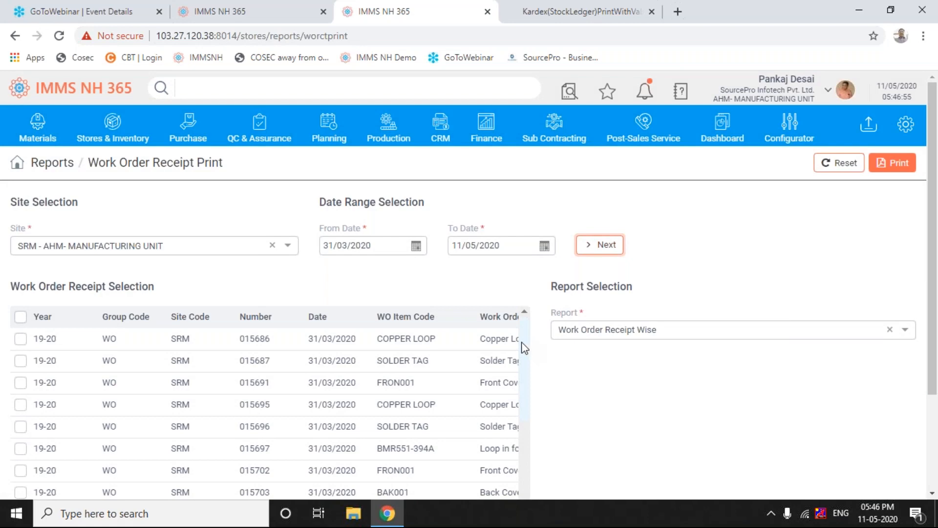
# - Select the most recent FRON001, BAK001 and CMP002 receipts at the end of the list and print them as Work Order Receipt Wise
pyautogui.scroll(-2, 522, 342)
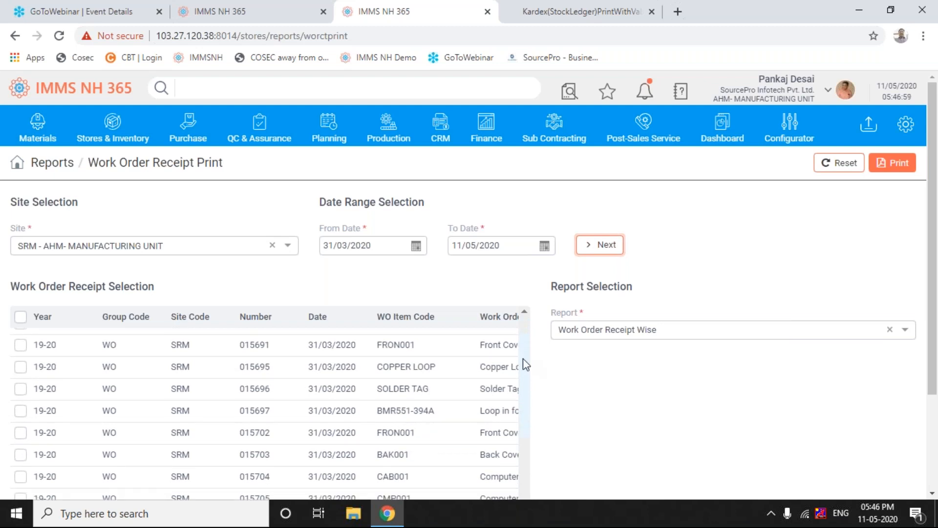
pyautogui.scroll(-10, 526, 425)
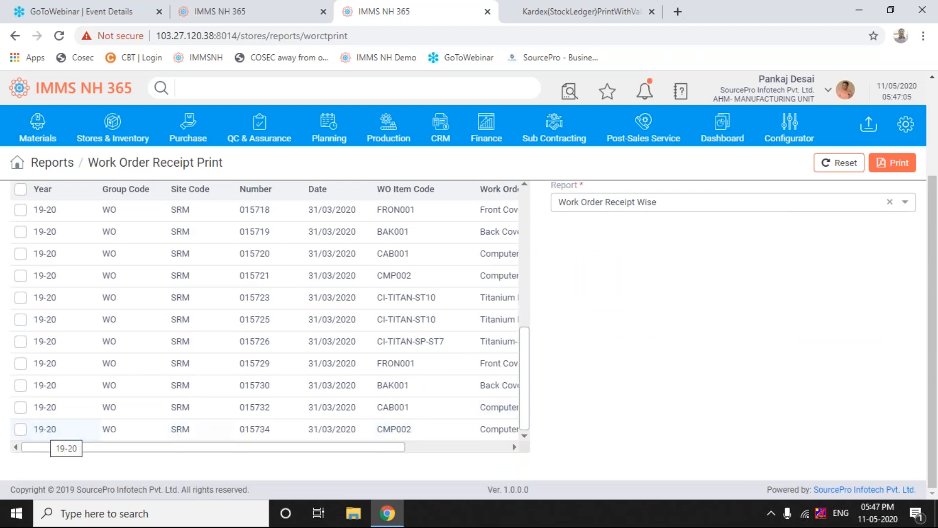
pyautogui.click(20, 364)
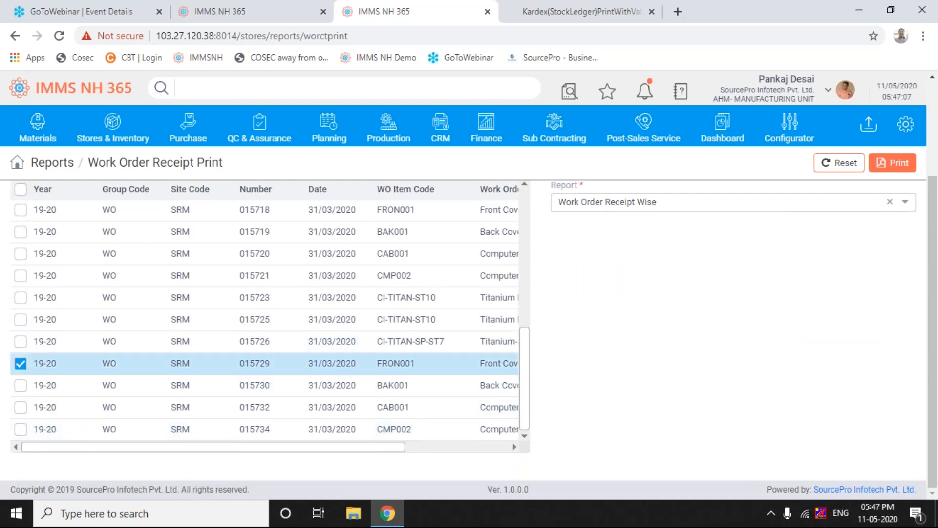
pyautogui.click(20, 386)
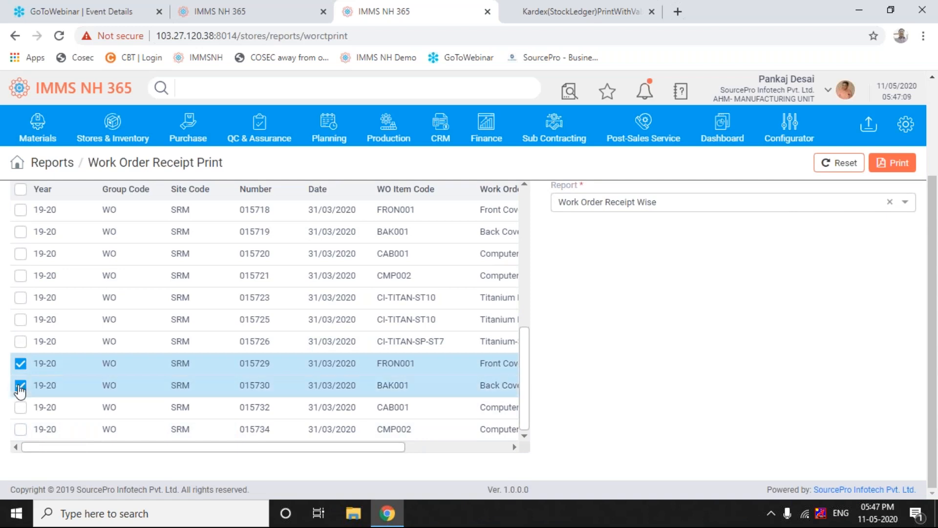
pyautogui.click(20, 429)
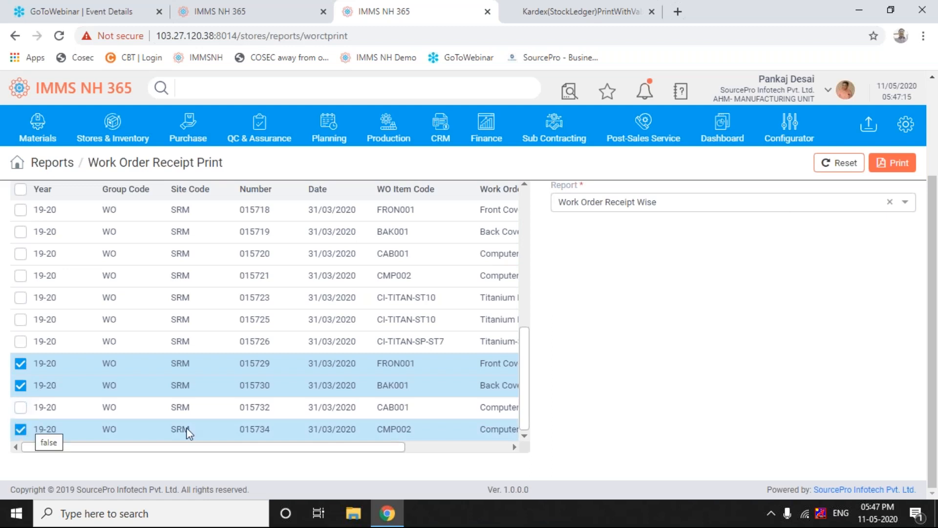
pyautogui.click(882, 165)
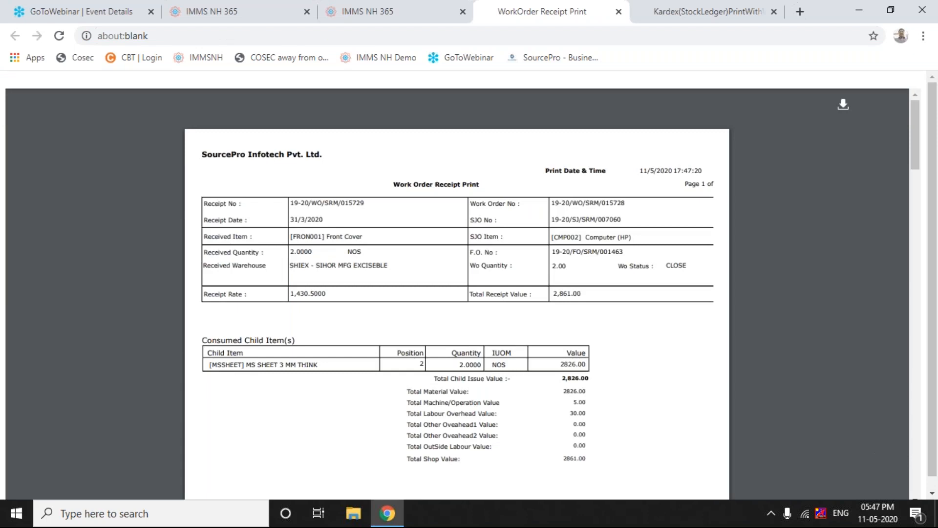
# - Enlarge the printed receipts and examine the Front Cover receipt's received item and Total Receipt Value
pyautogui.moveTo(901, 432)
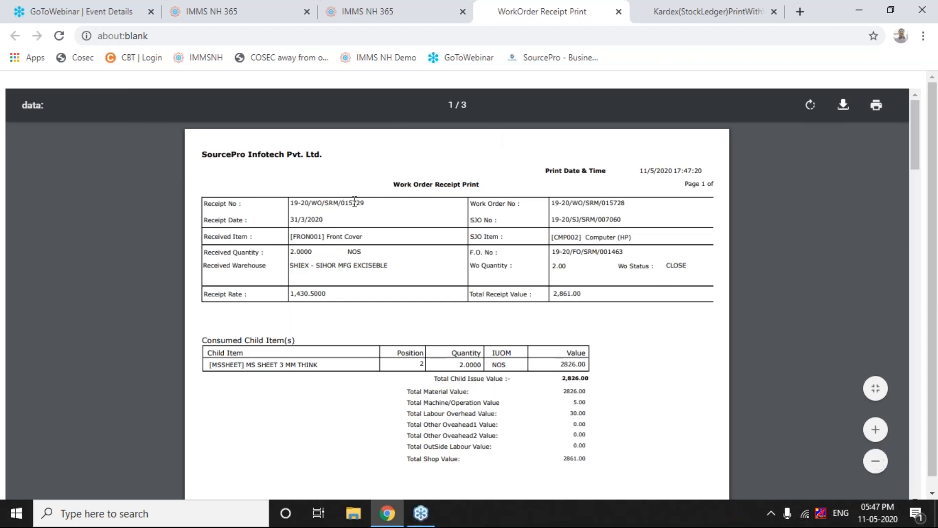
pyautogui.click(875, 429)
pyautogui.click(875, 430)
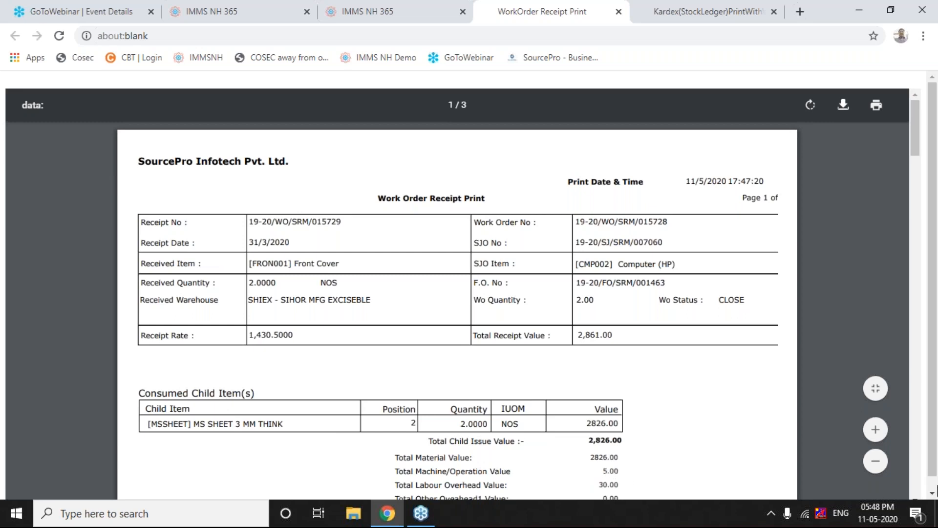
pyautogui.click(932, 493)
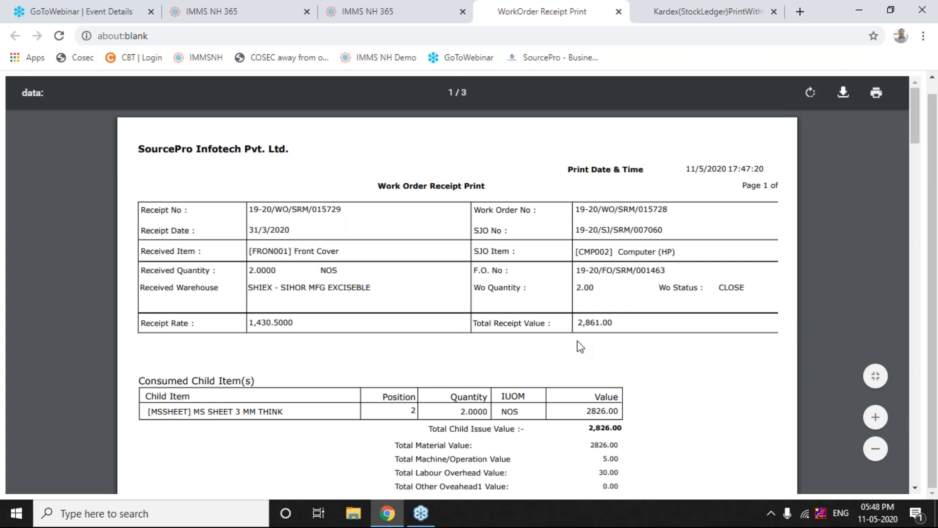
pyautogui.moveTo(616, 322); pyautogui.dragTo(547, 321)
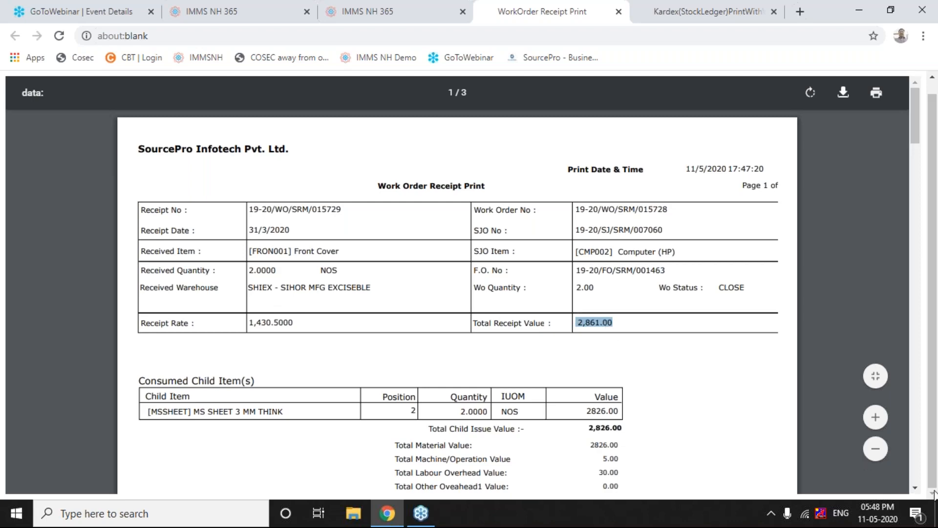
pyautogui.moveTo(278, 250); pyautogui.dragTo(352, 250)
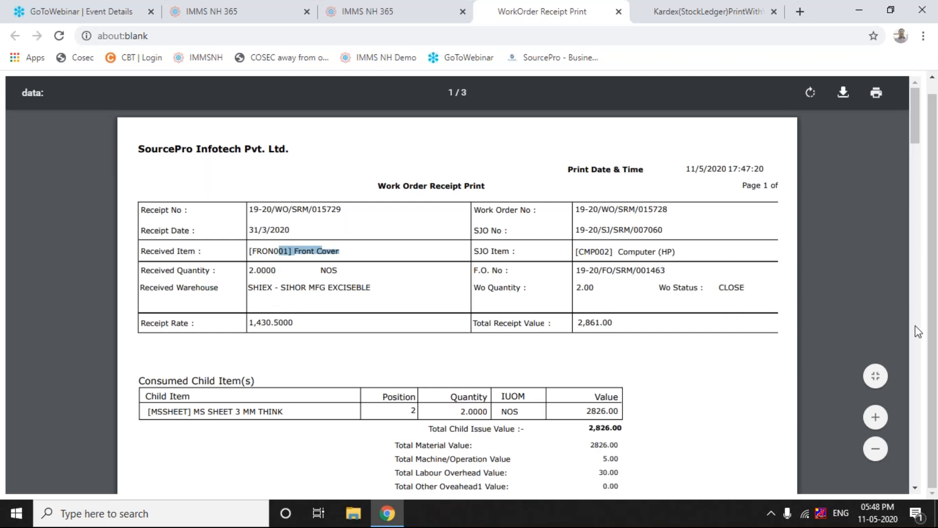
# - Examine the values of the Back Cover receipt and the consumed child items of the Computer (HP) receipt
pyautogui.scroll(-7, 917, 331)
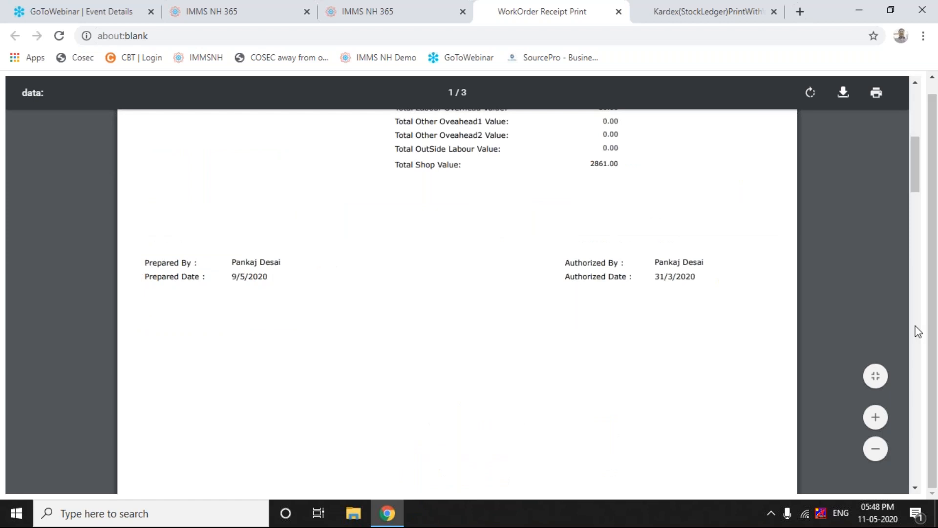
pyautogui.scroll(-5, 917, 332)
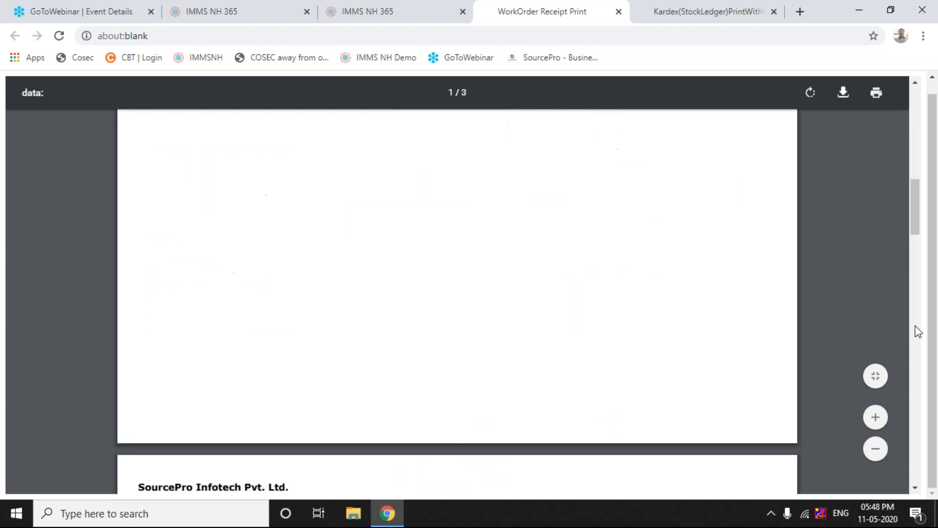
pyautogui.scroll(-7, 917, 331)
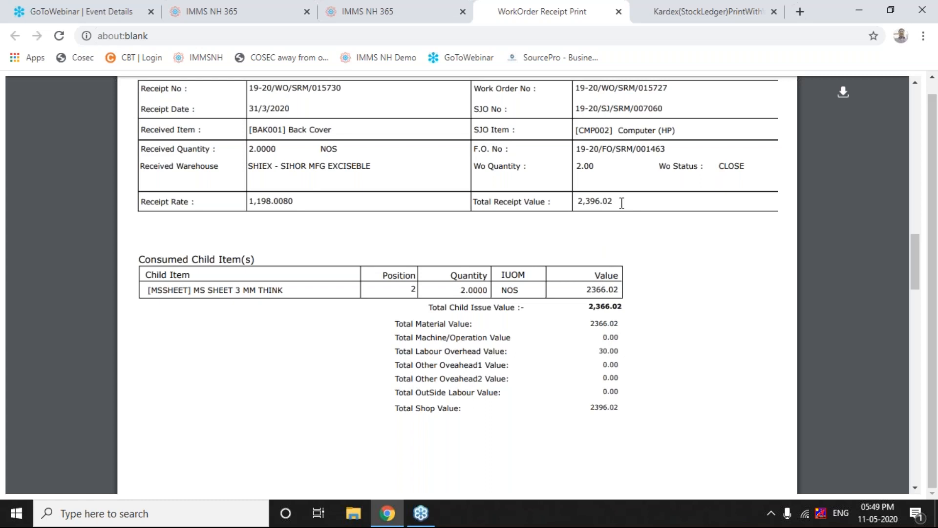
pyautogui.scroll(-5, 913, 352)
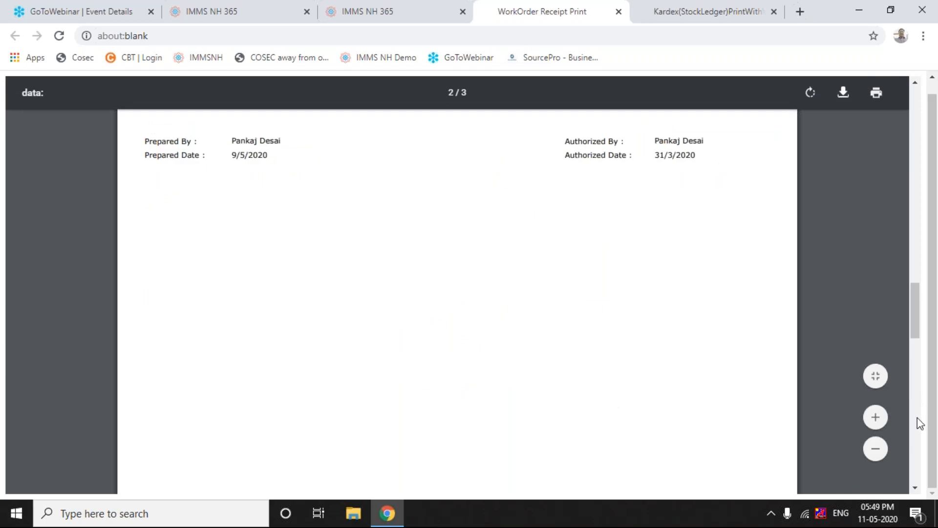
pyautogui.scroll(-2, 914, 423)
pyautogui.scroll(-3, 916, 429)
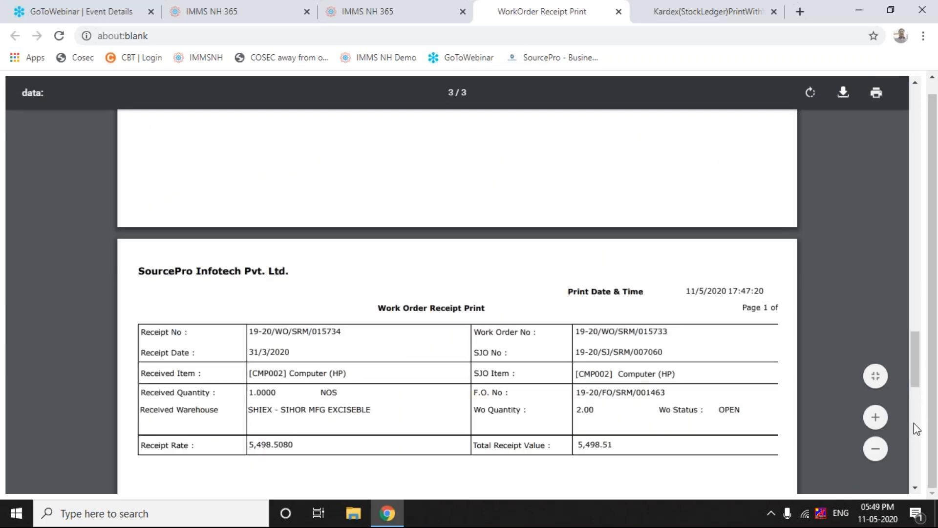
pyautogui.scroll(-6, 916, 429)
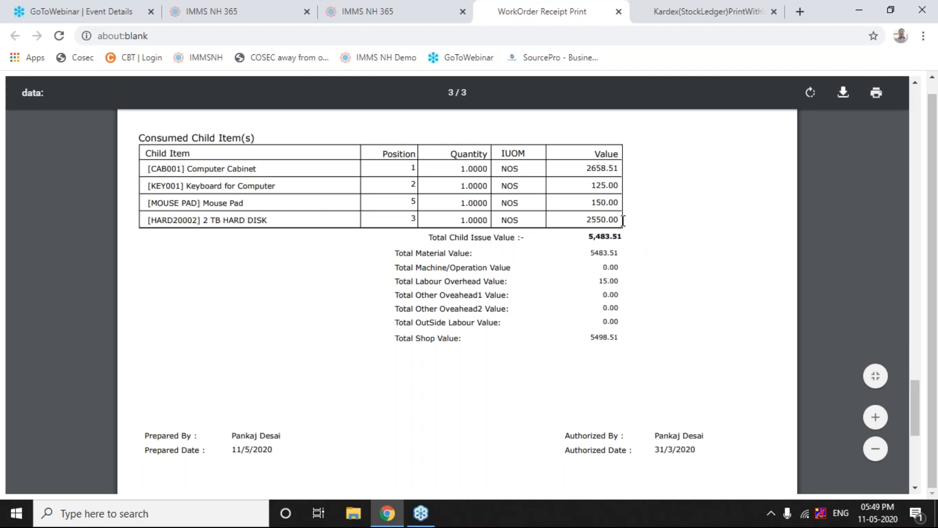
# - Examine the Total Child Issue Value, Total Labour Overhead Value and Total Shop Value on the Computer (HP) receipt
pyautogui.moveTo(579, 237); pyautogui.dragTo(629, 239)
pyautogui.moveTo(592, 282); pyautogui.dragTo(640, 278)
pyautogui.moveTo(588, 337); pyautogui.dragTo(634, 334)
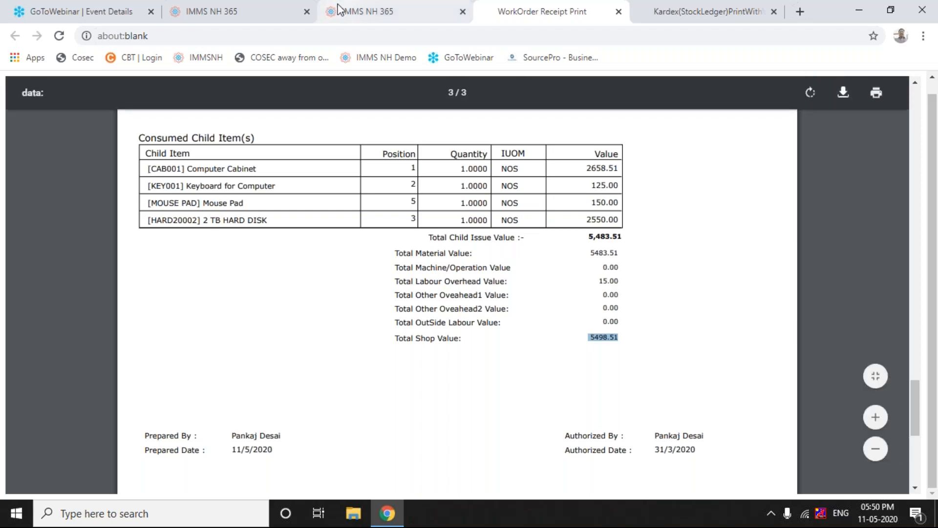
# - Open the Work Order Routing report and limit its site selection to SRM, AHM- MANUFACTURING UNIT
pyautogui.click(268, 18)
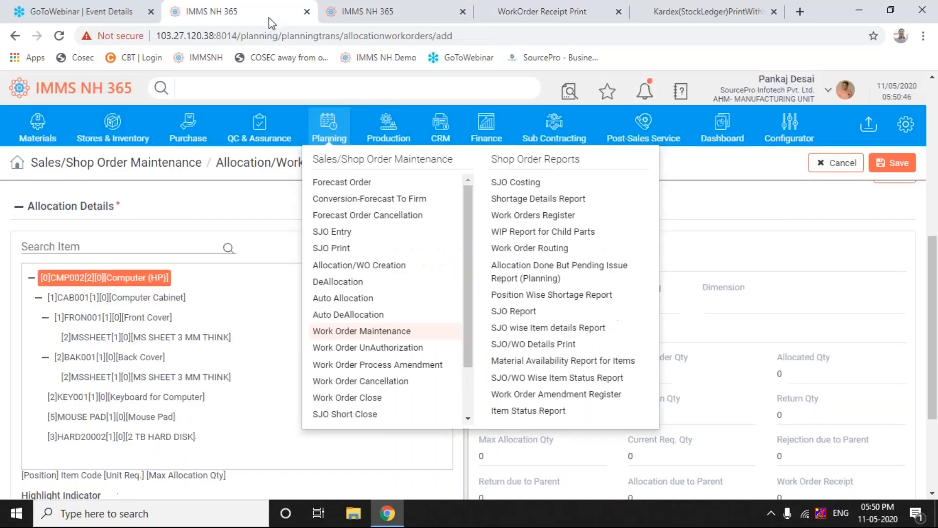
pyautogui.click(548, 250)
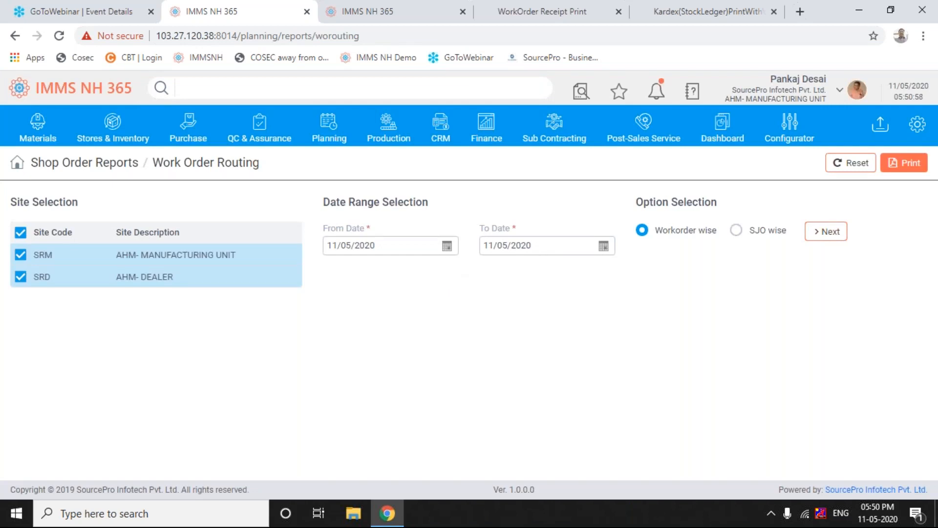
pyautogui.click(447, 249)
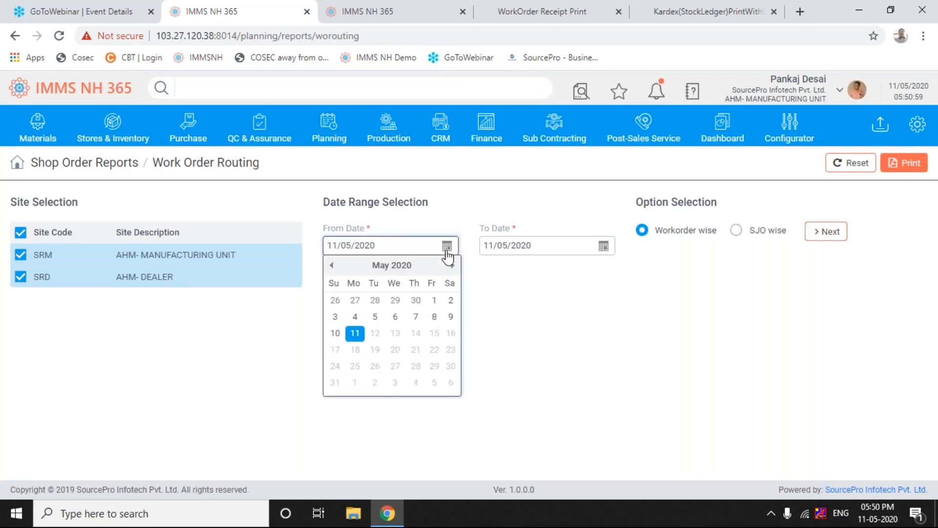
pyautogui.click(126, 384)
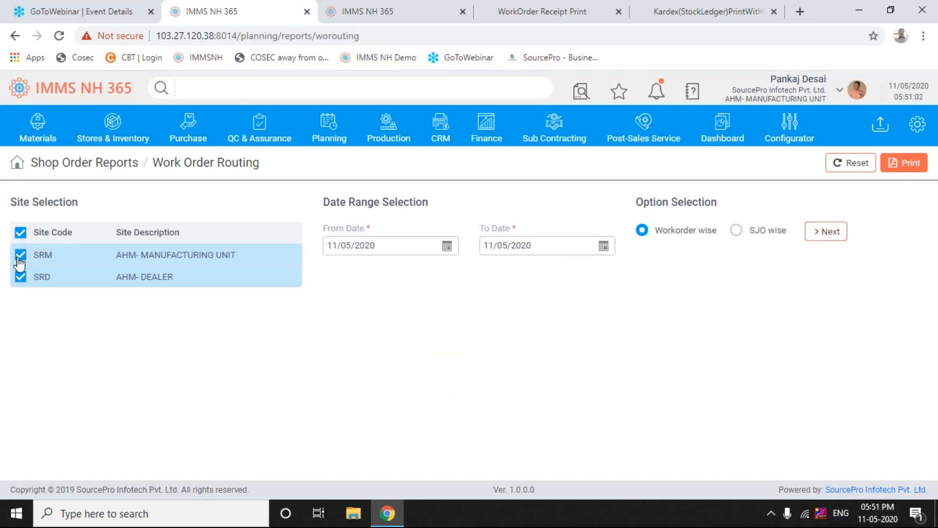
pyautogui.click(20, 234)
pyautogui.click(20, 255)
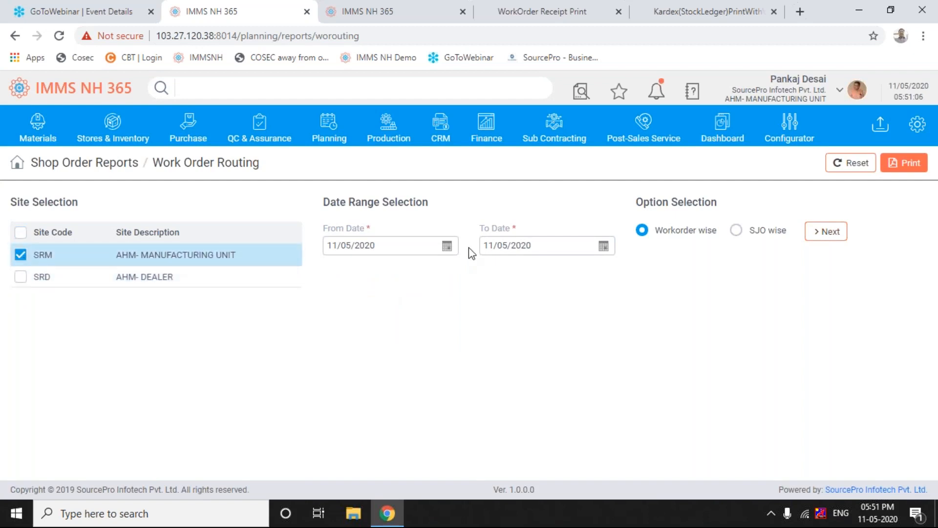
# - Set the report's From Date to 31/03/2020 and list the work orders with the Workorder wise option
pyautogui.click(447, 246)
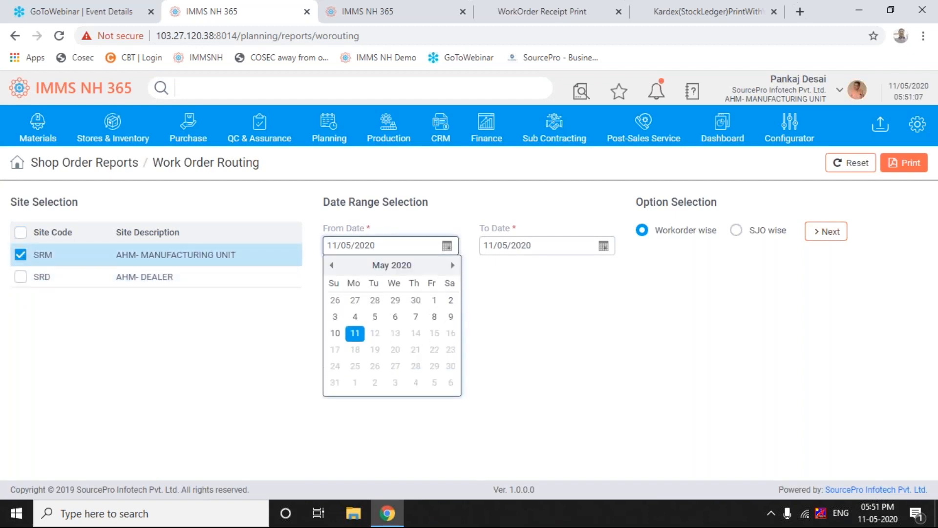
pyautogui.click(332, 267)
pyautogui.click(332, 265)
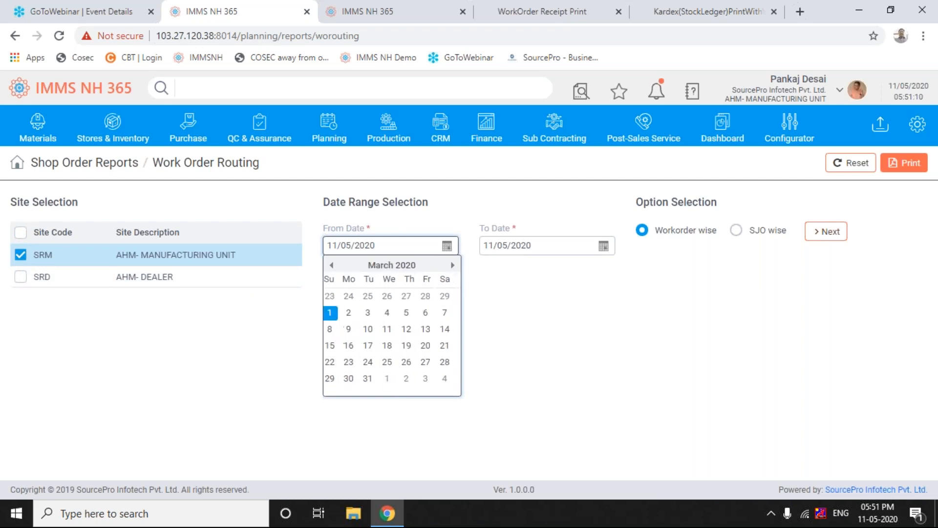
pyautogui.click(373, 382)
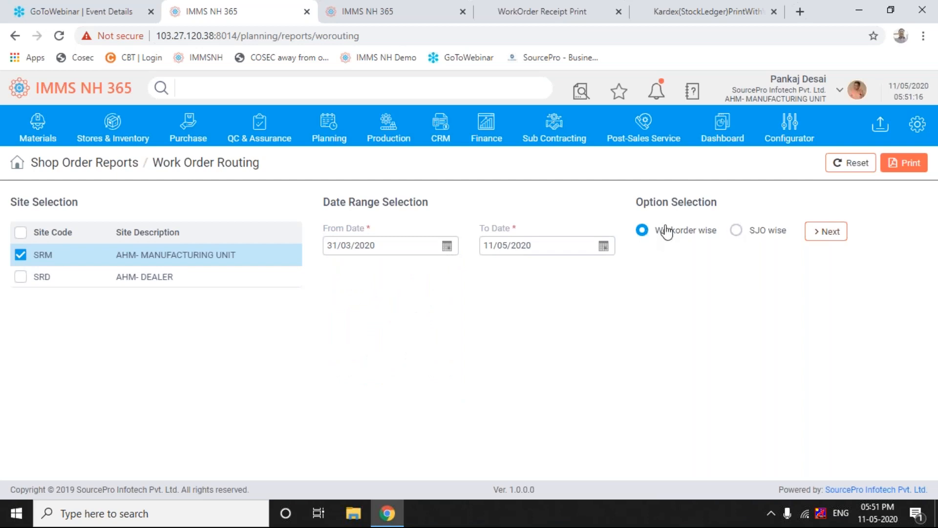
pyautogui.click(737, 231)
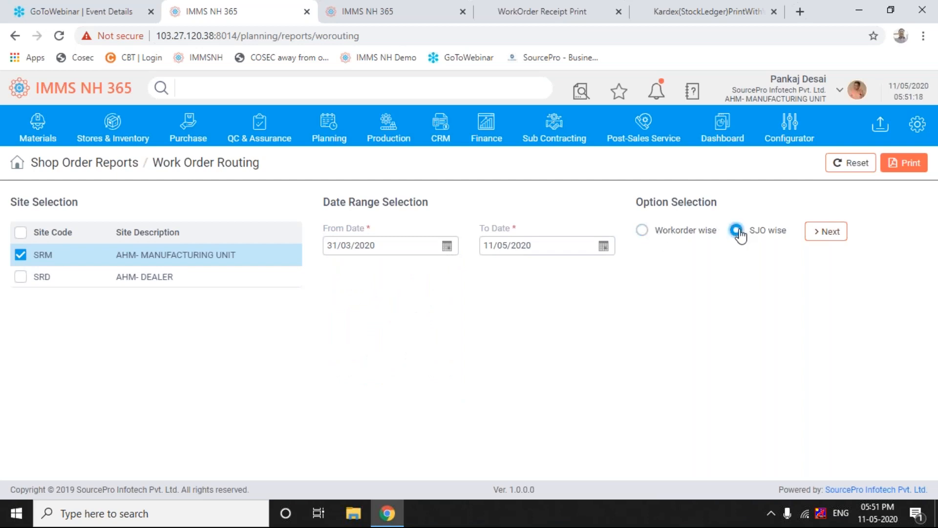
pyautogui.click(642, 231)
pyautogui.click(821, 234)
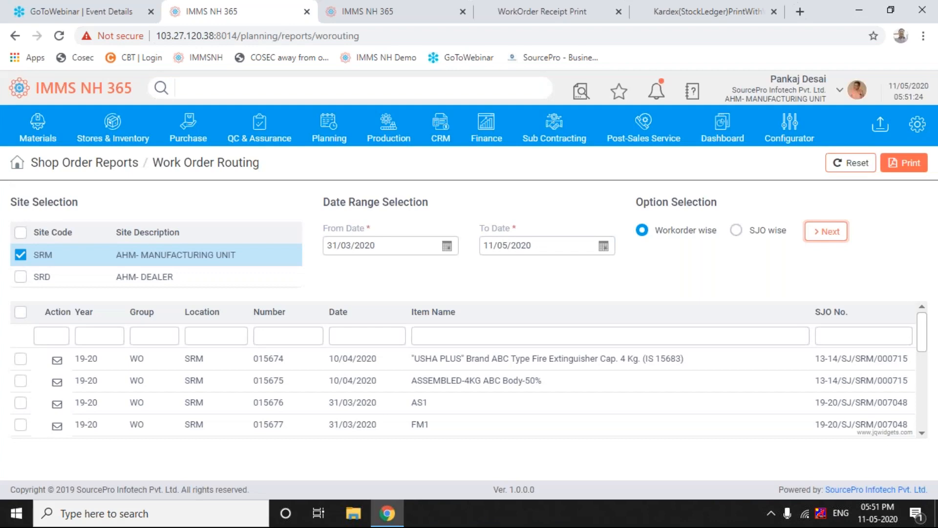
# - Print the routing report for the Computer (HP) work order at the end of the list and enlarge it for reading
pyautogui.moveTo(923, 335); pyautogui.dragTo(931, 432)
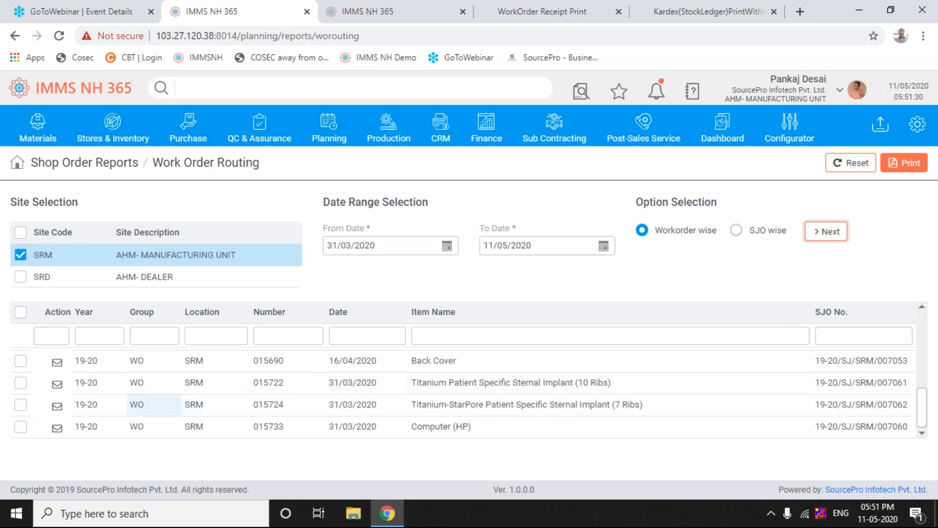
pyautogui.click(20, 426)
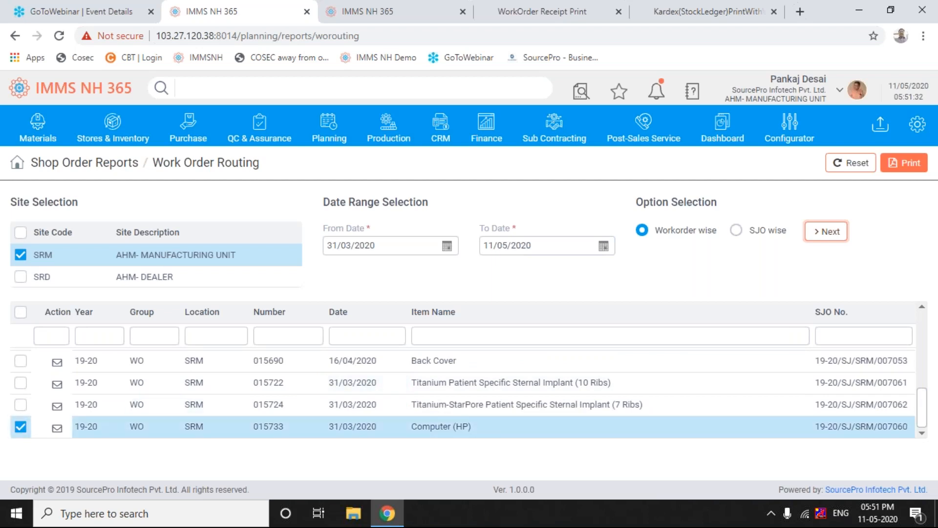
pyautogui.click(895, 168)
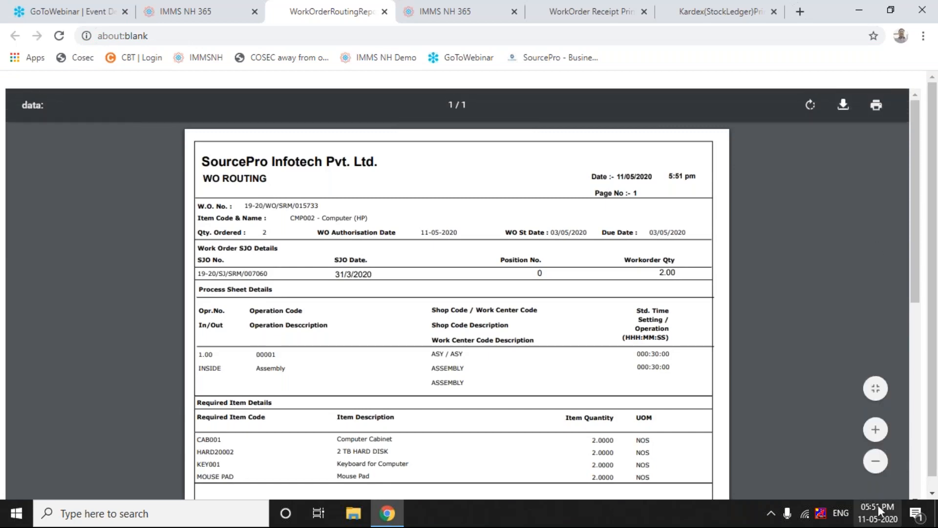
pyautogui.click(877, 432)
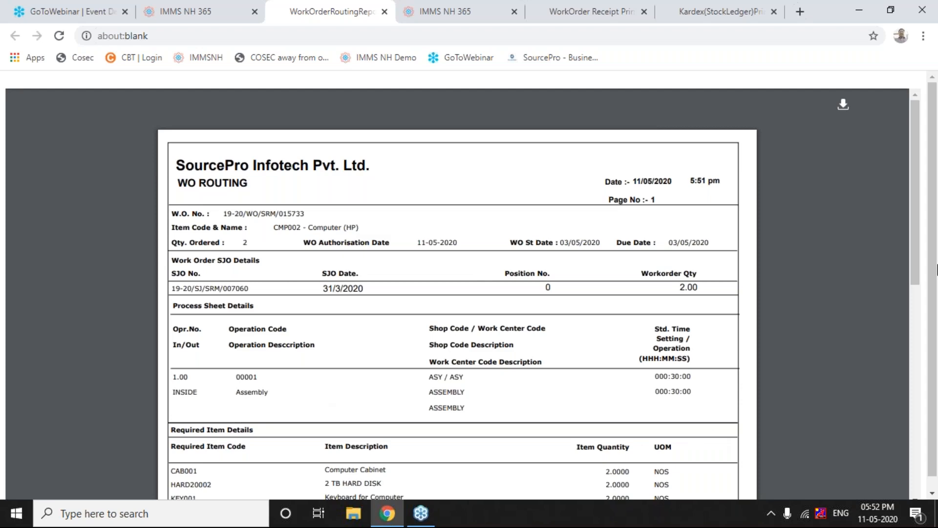
pyautogui.moveTo(917, 264); pyautogui.dragTo(906, 215)
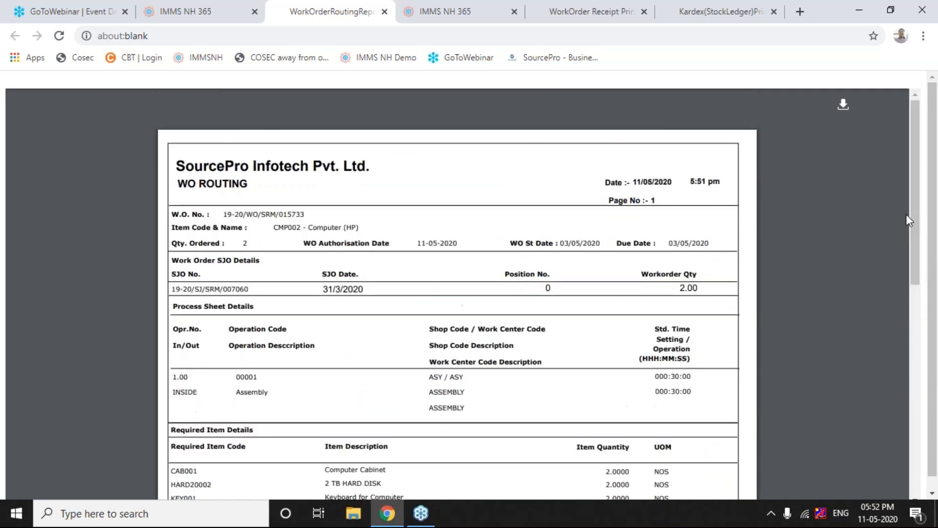